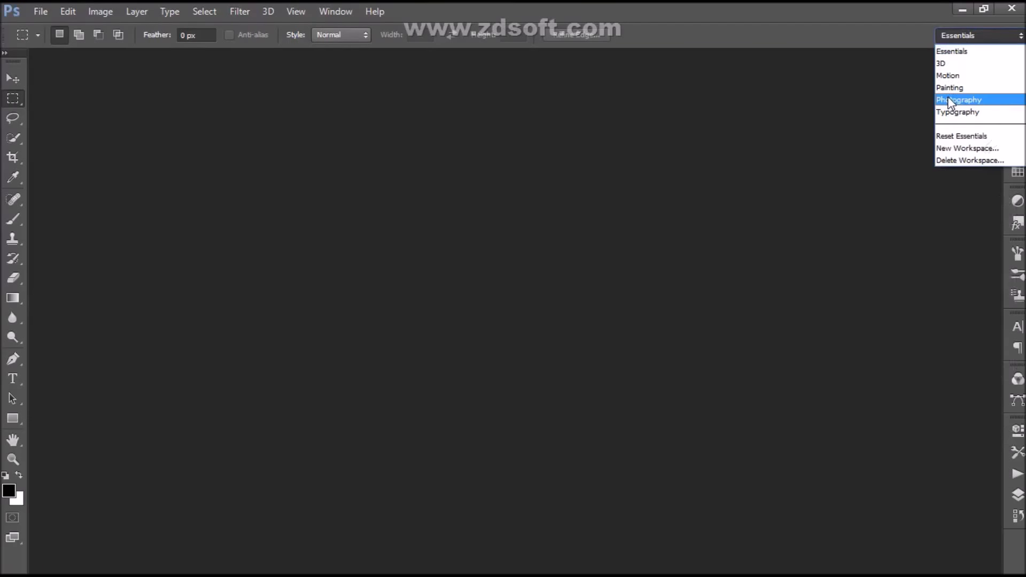
Step: Switch to the Photography workspace and browse the E: drive for an image
click(948, 97)
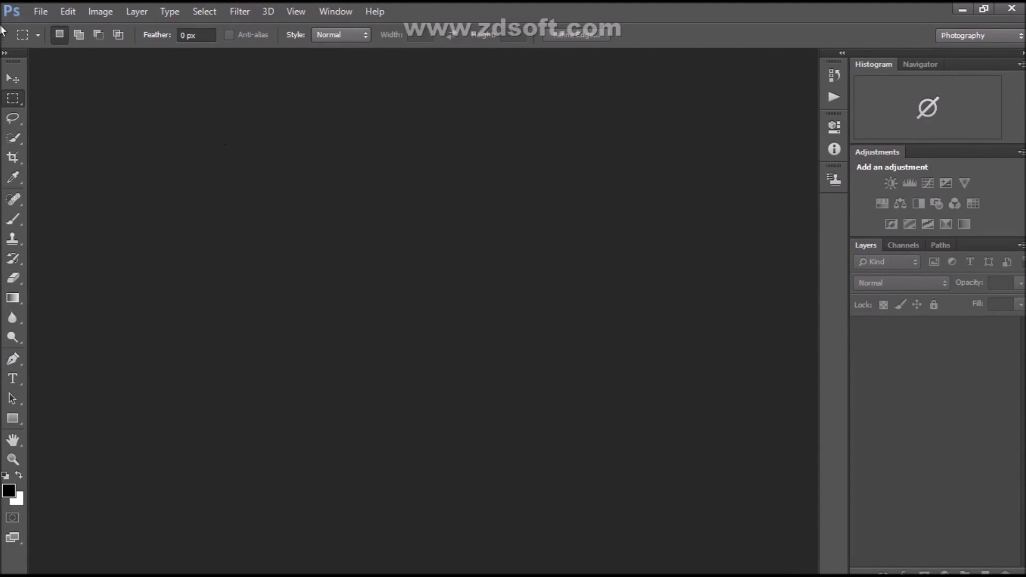
click(41, 12)
click(56, 41)
click(51, 260)
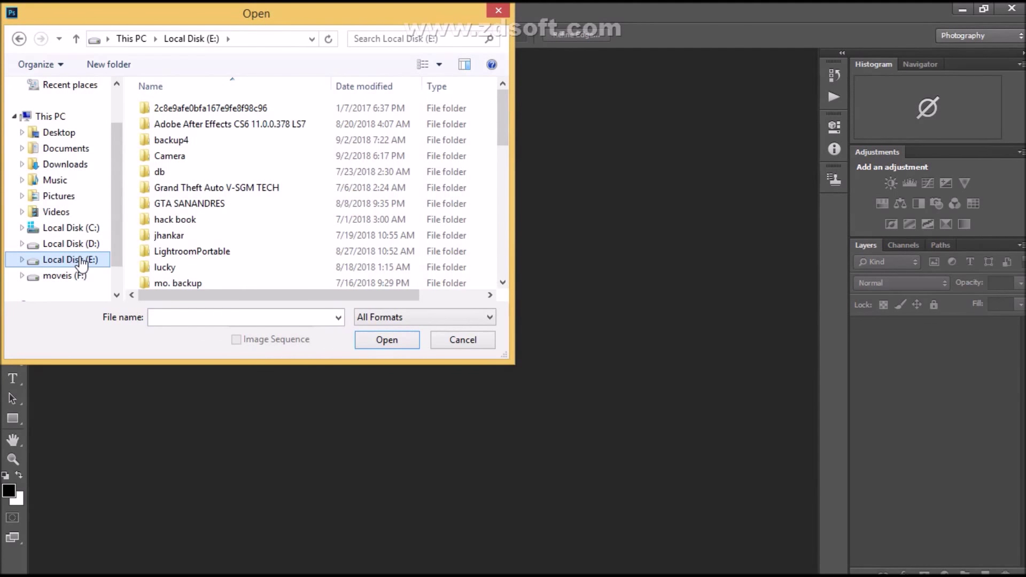
click(507, 256)
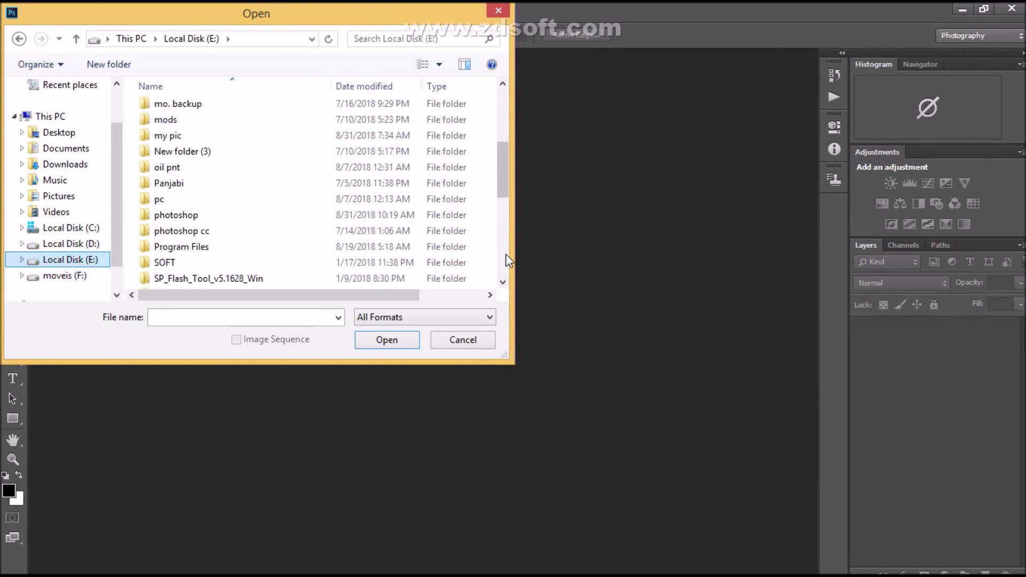
Step: Open DSC_0265.JPG from E:\my pic\New Folder (3) and dock it as a tab
double_click(182, 136)
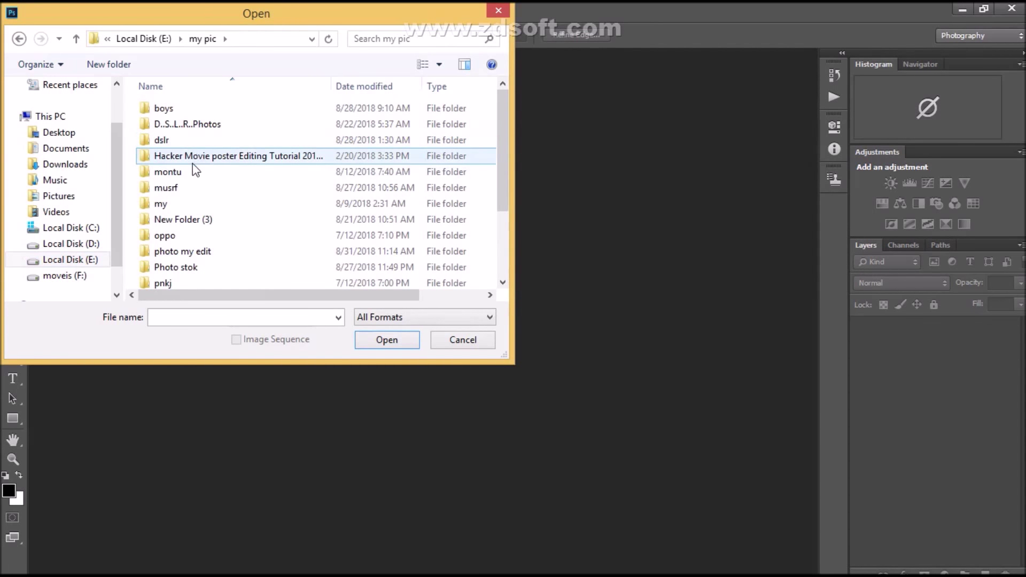
double_click(201, 220)
click(201, 220)
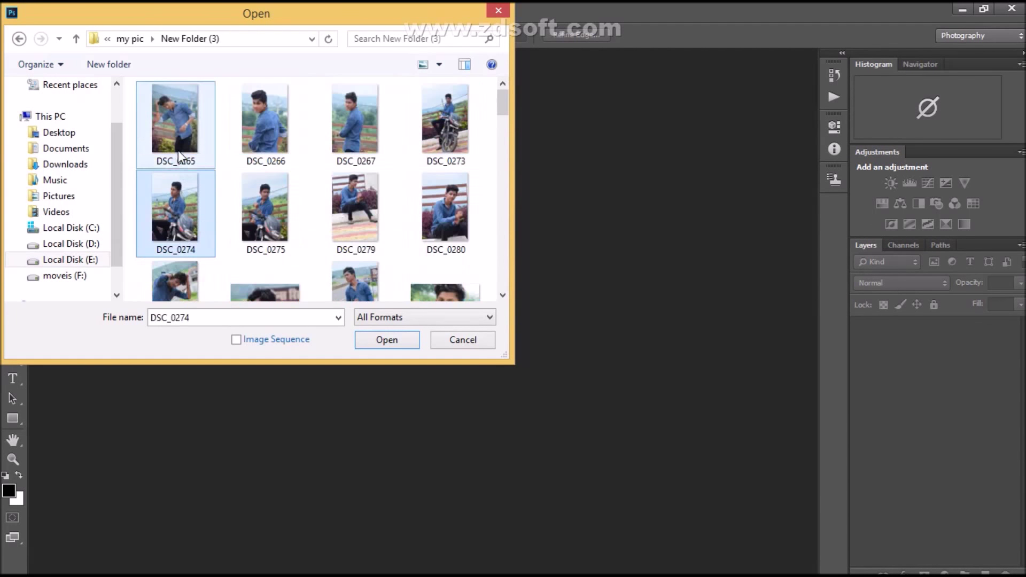
double_click(178, 150)
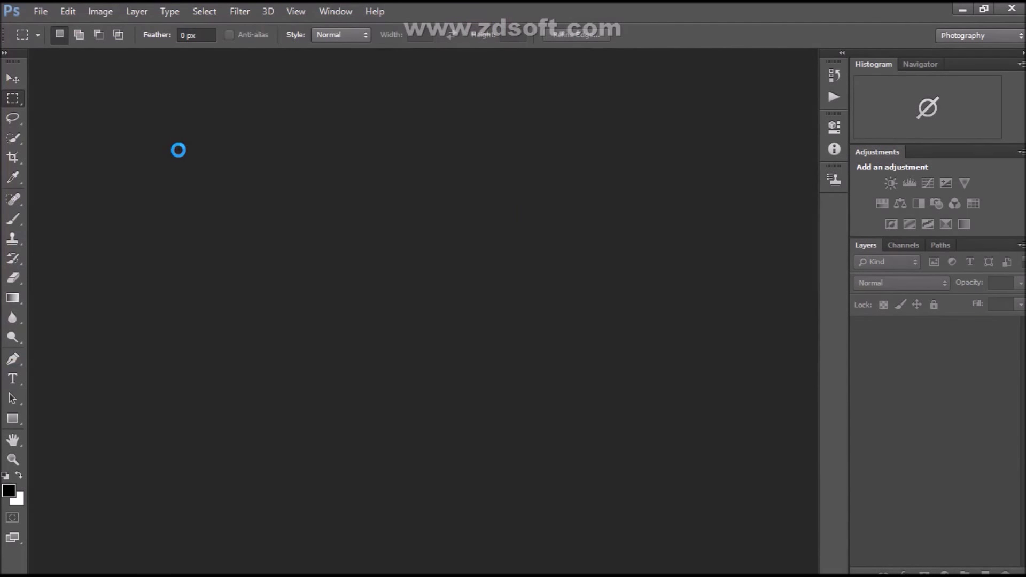
drag(210, 58, 341, 53)
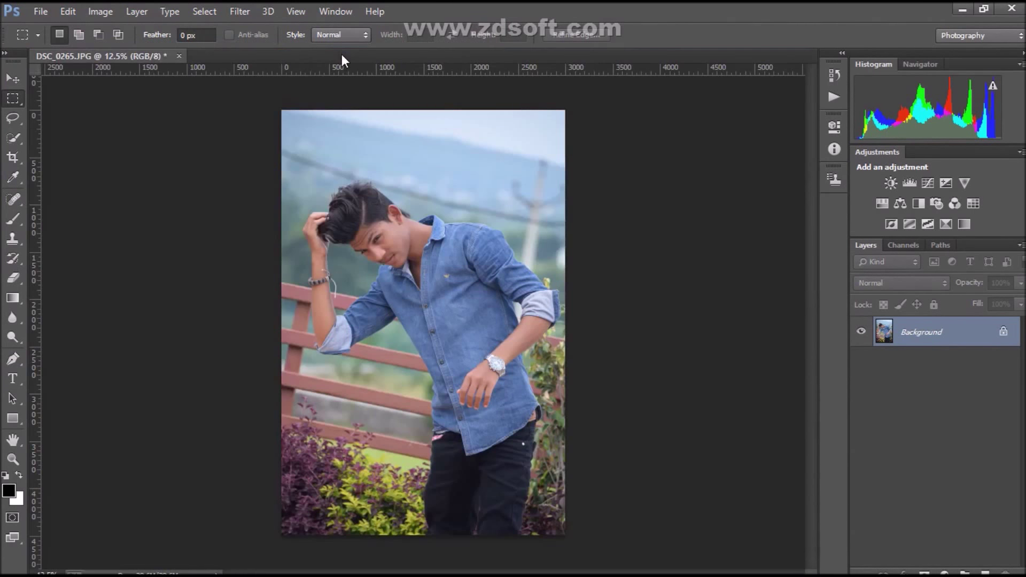
Step: Unlock Background as Layer 0, duplicate it to Layer 0 copy, and launch Camera Raw Filter
click(11, 86)
click(1004, 332)
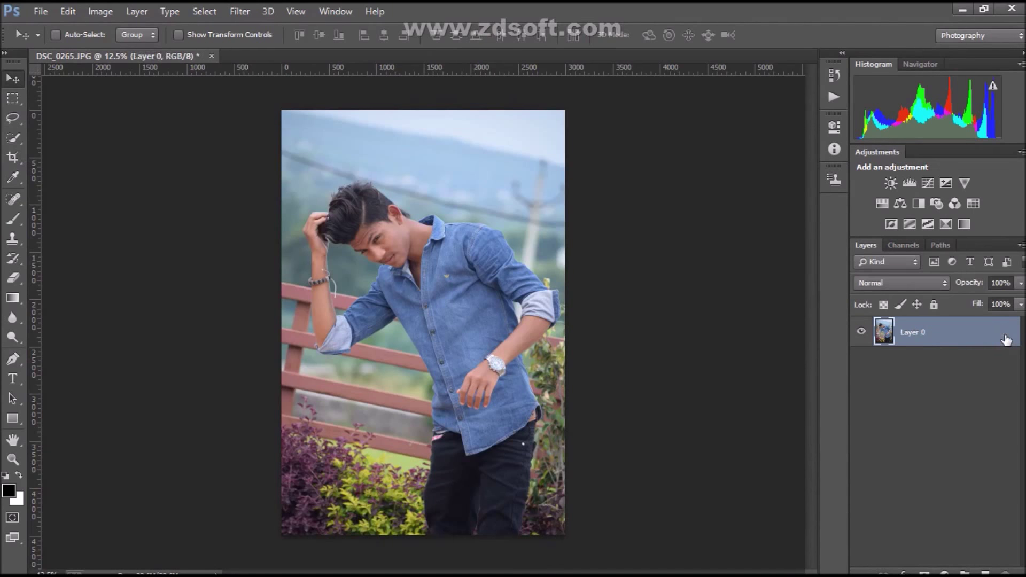
drag(991, 342, 985, 572)
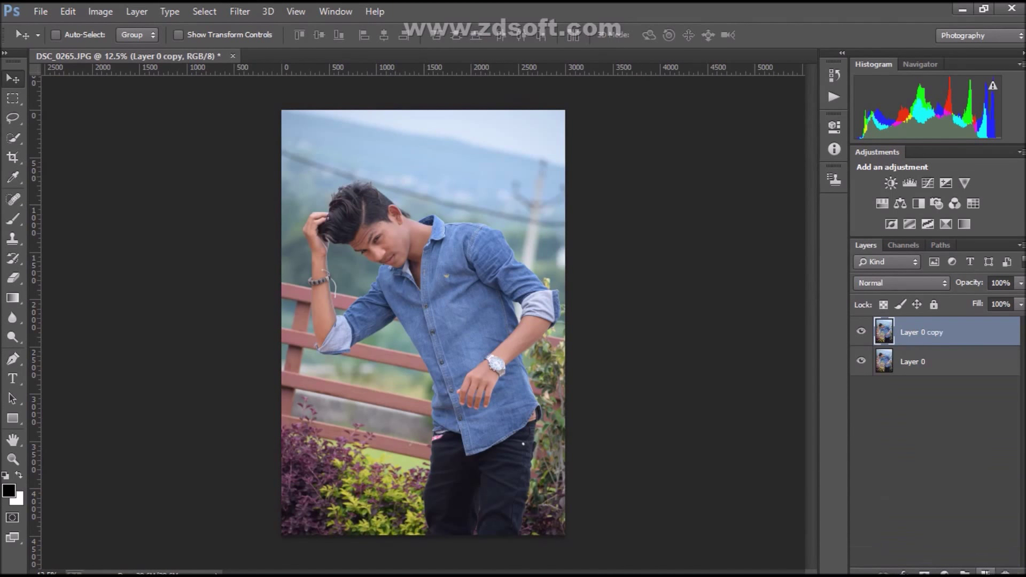
click(240, 11)
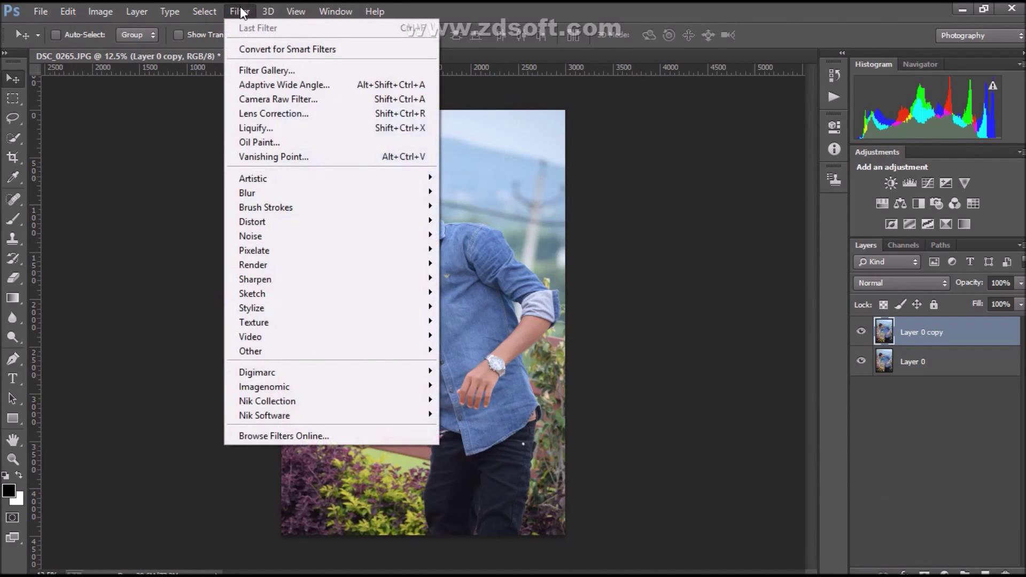
click(305, 98)
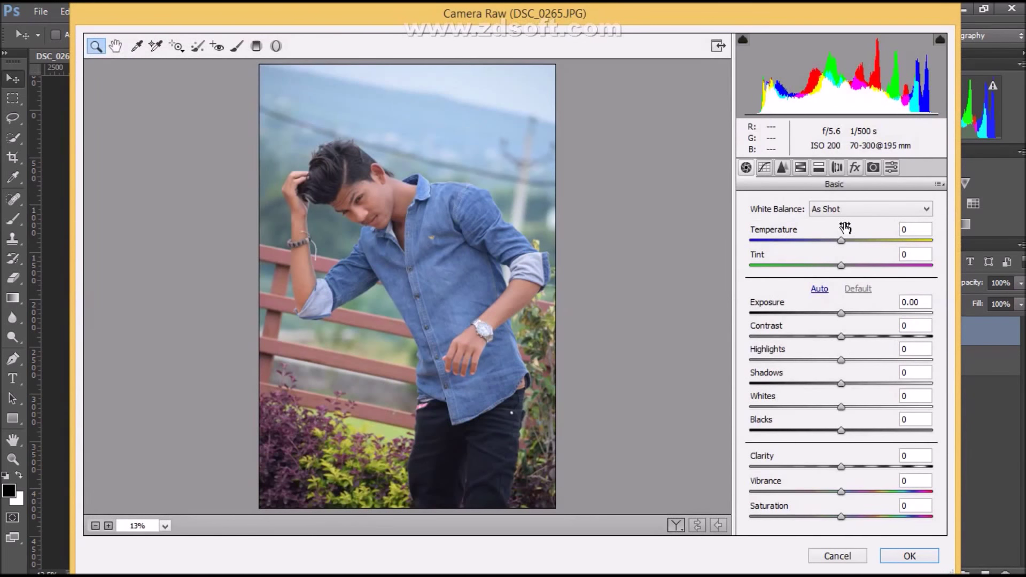
Step: In HSL luminance, brighten Oranges and Reds and darken Blues
click(800, 168)
click(835, 226)
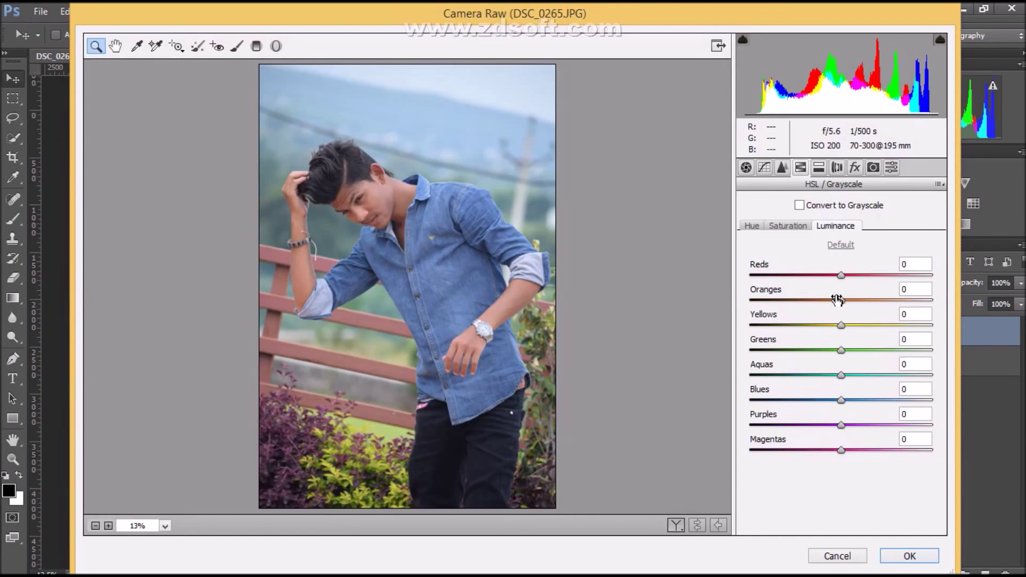
drag(844, 304, 911, 306)
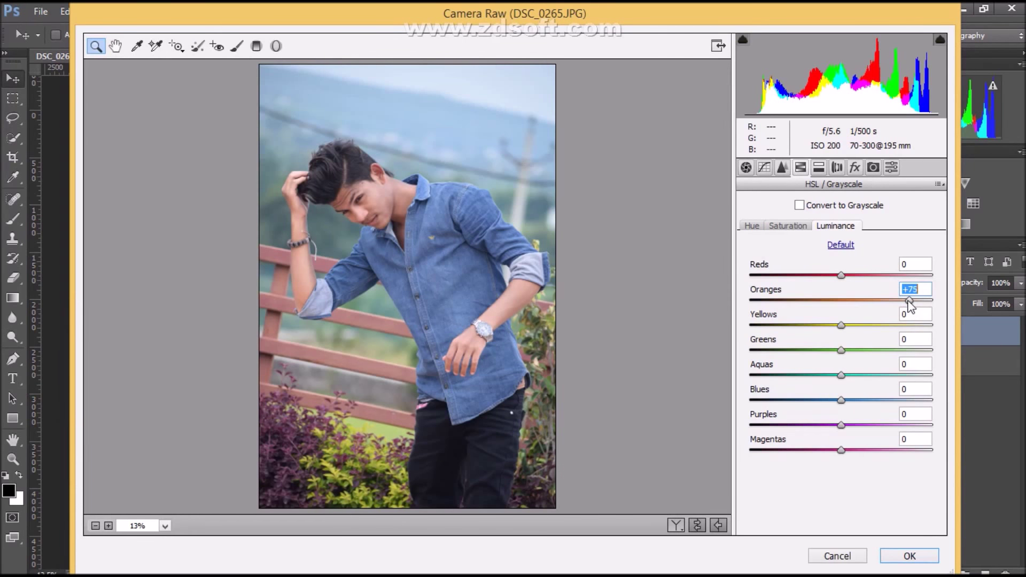
mouse_move(842, 275)
mouse_down()
mouse_move(904, 275)
mouse_move(915, 300)
mouse_up()
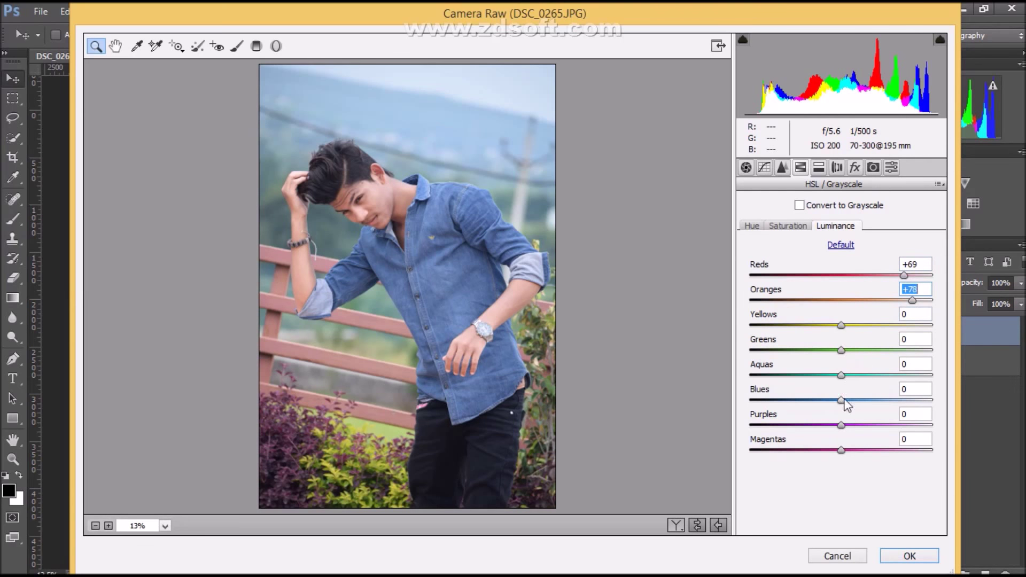
mouse_move(842, 400)
mouse_down()
mouse_move(801, 399)
mouse_move(840, 376)
mouse_move(785, 375)
mouse_move(802, 401)
mouse_up()
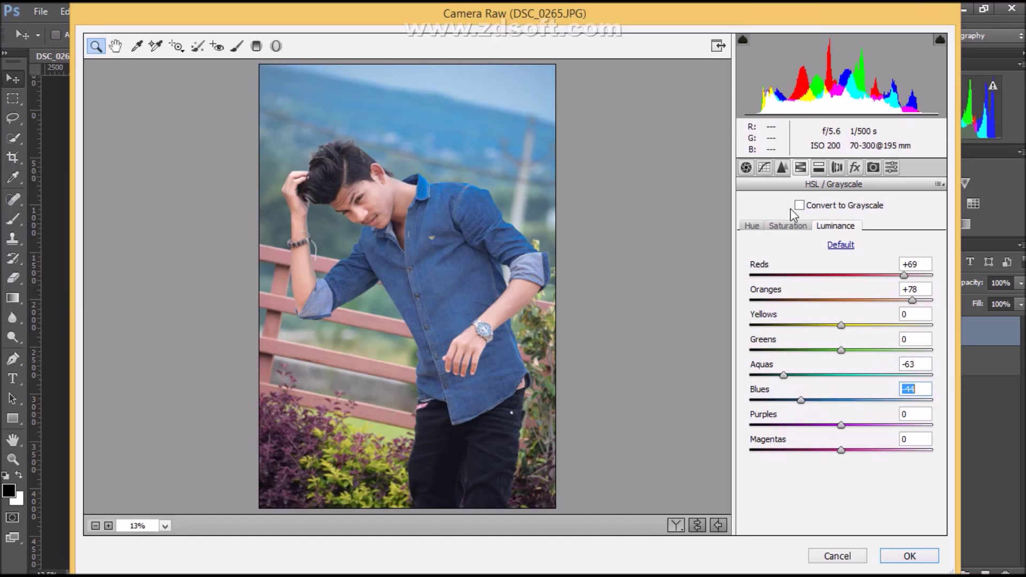
Step: Raise Blues saturation to +20 and Aquas saturation to +17
click(793, 226)
click(860, 401)
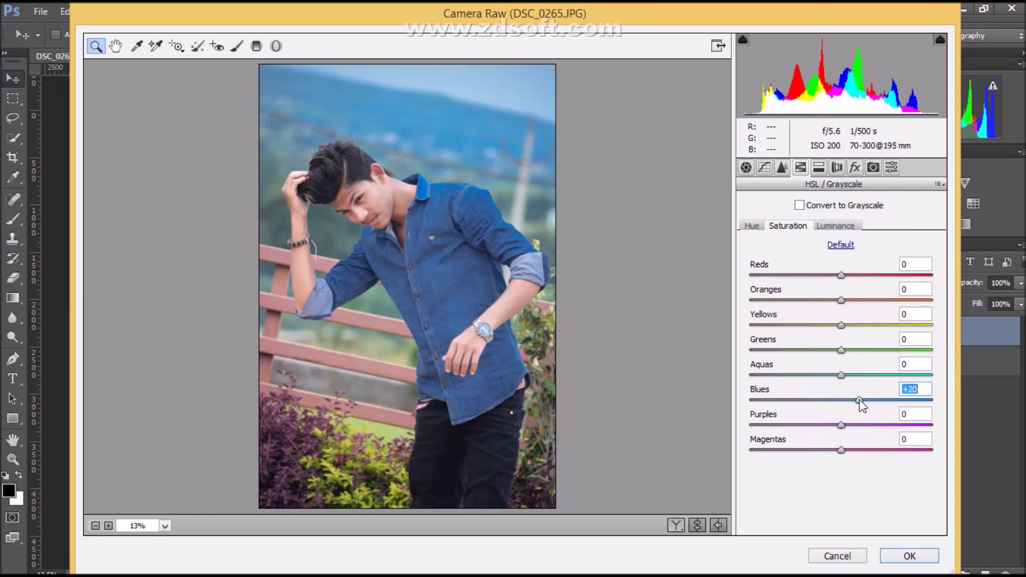
click(856, 374)
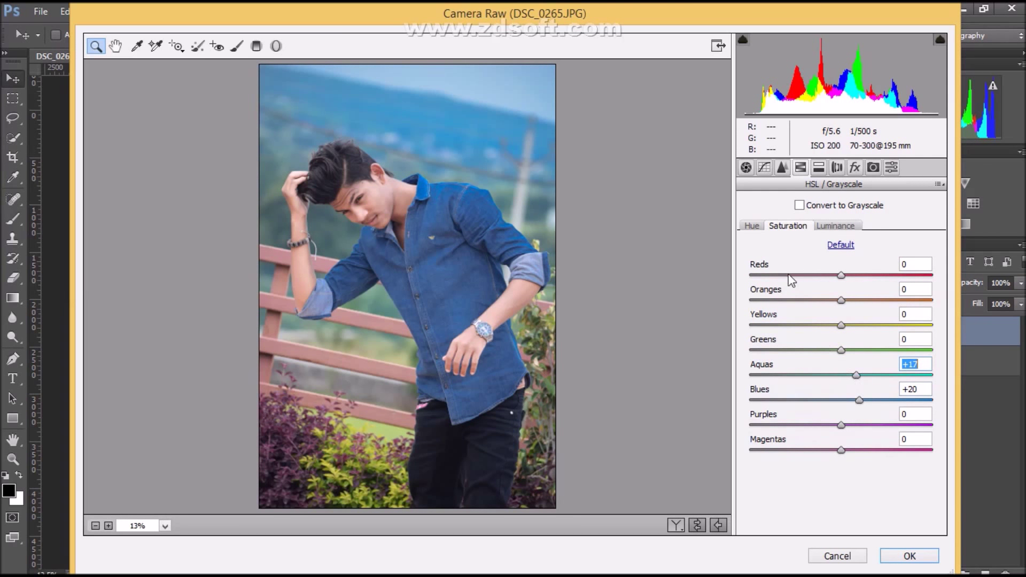
Step: Lift Basic Shadows to +14 and apply the Camera Raw edits
click(747, 168)
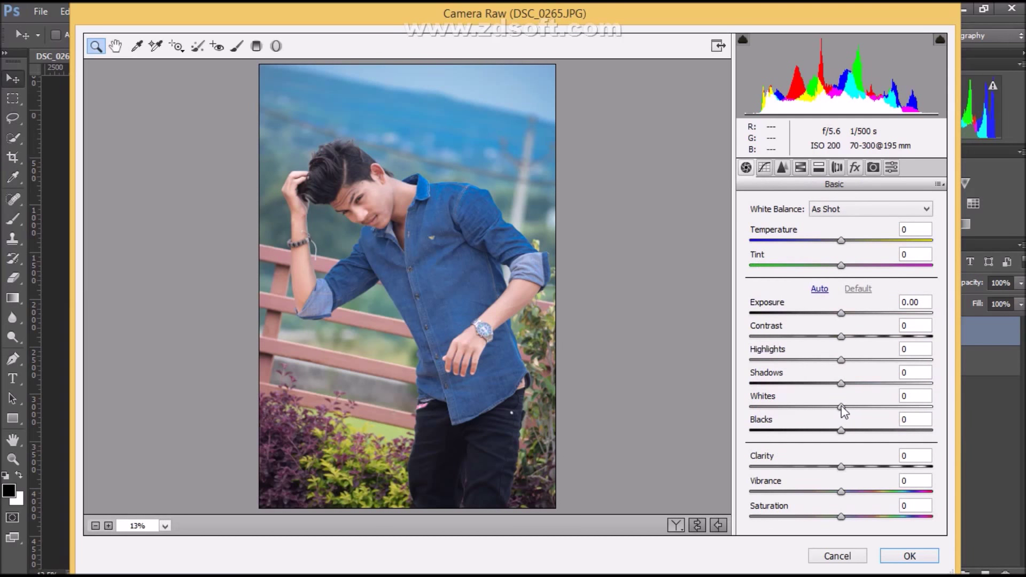
click(850, 383)
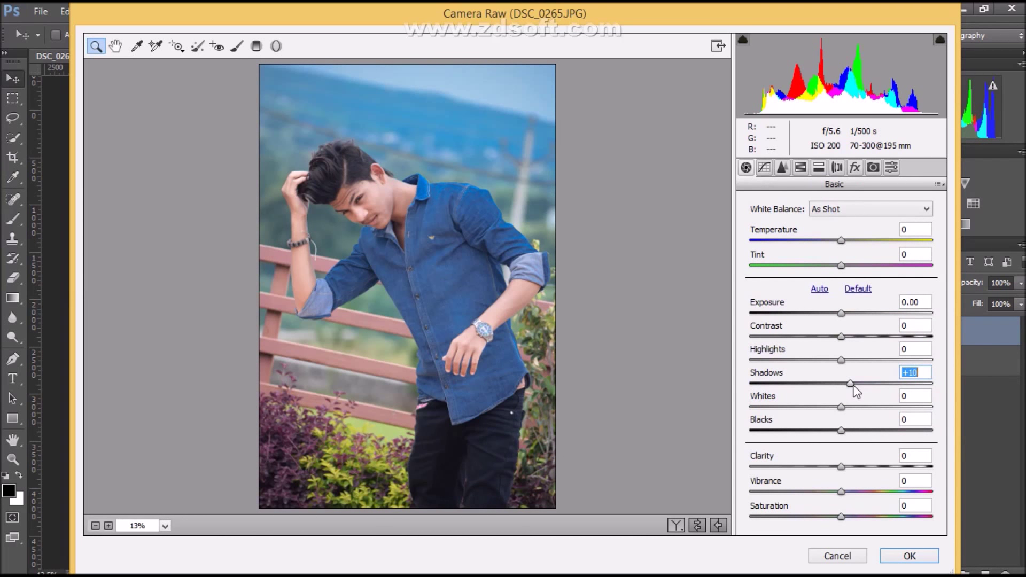
drag(854, 386, 856, 392)
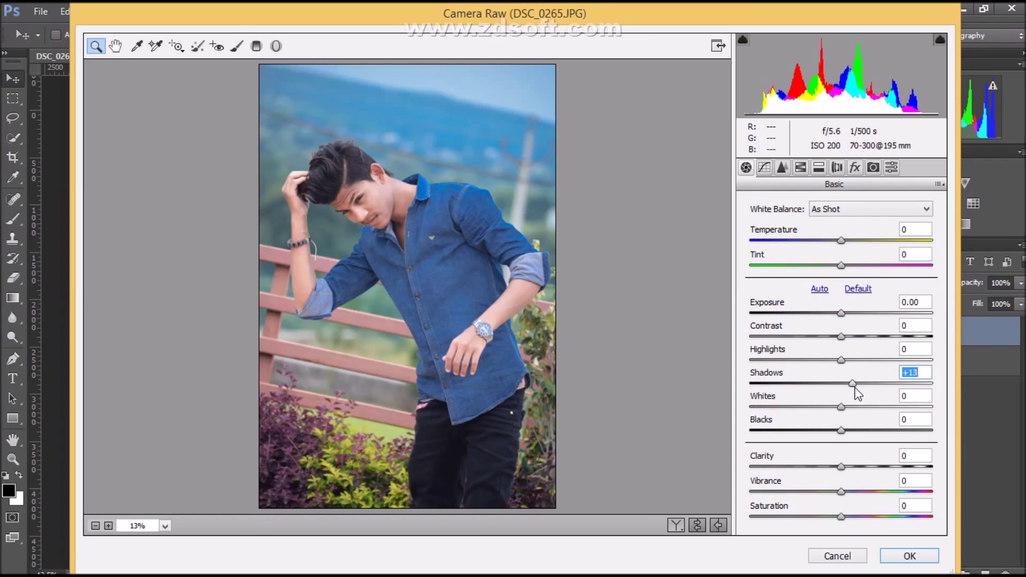
click(890, 560)
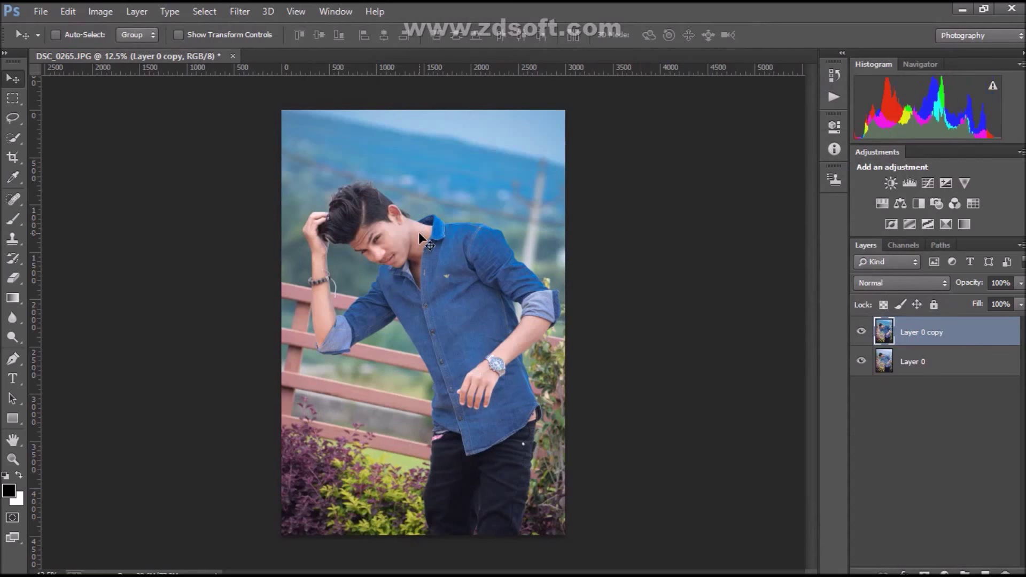
Step: Toggle Layer 0 copy's visibility to compare the graded version with the original
click(862, 332)
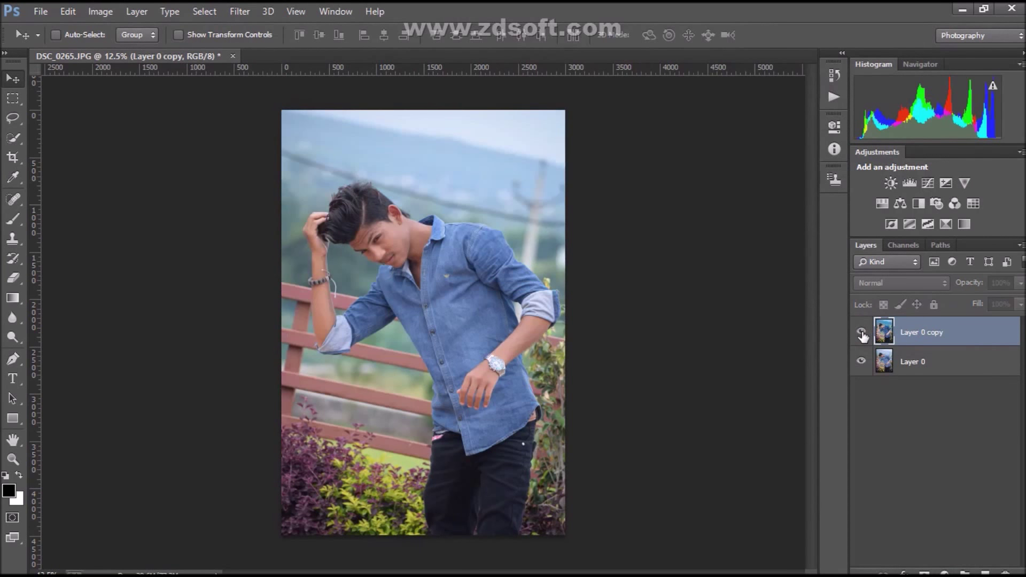
click(861, 332)
click(862, 332)
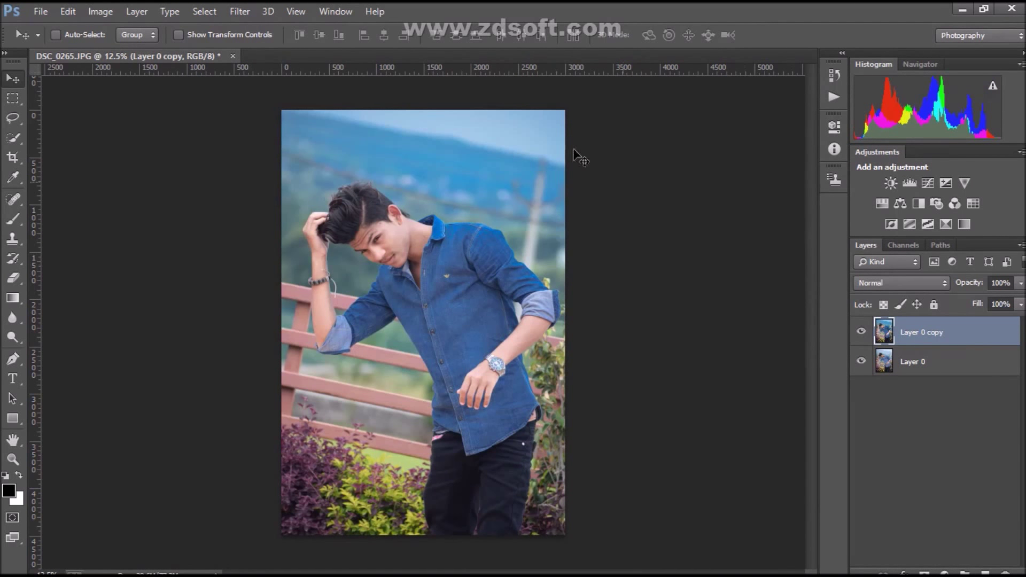
click(243, 13)
mouse_move(266, 400)
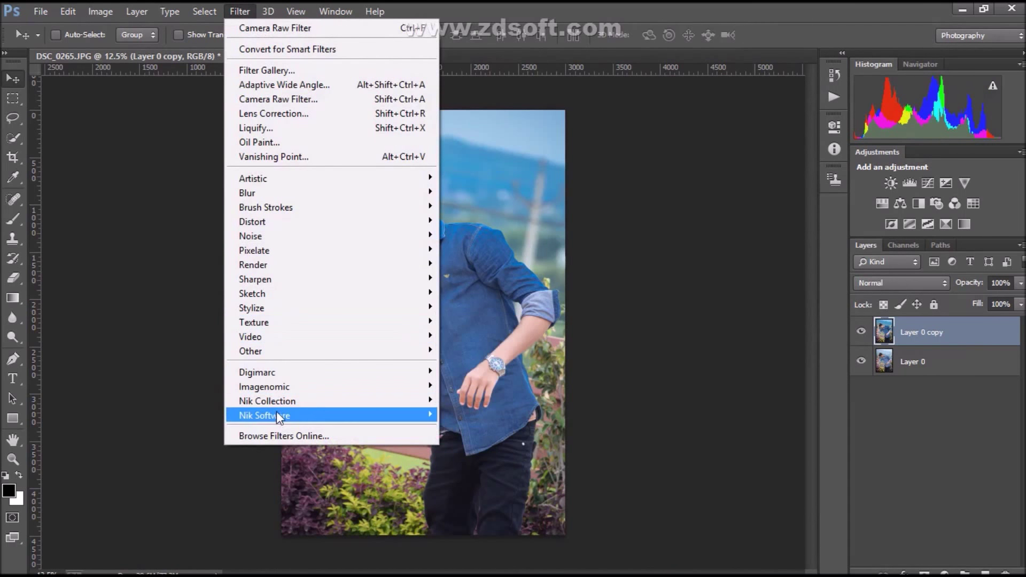
click(202, 429)
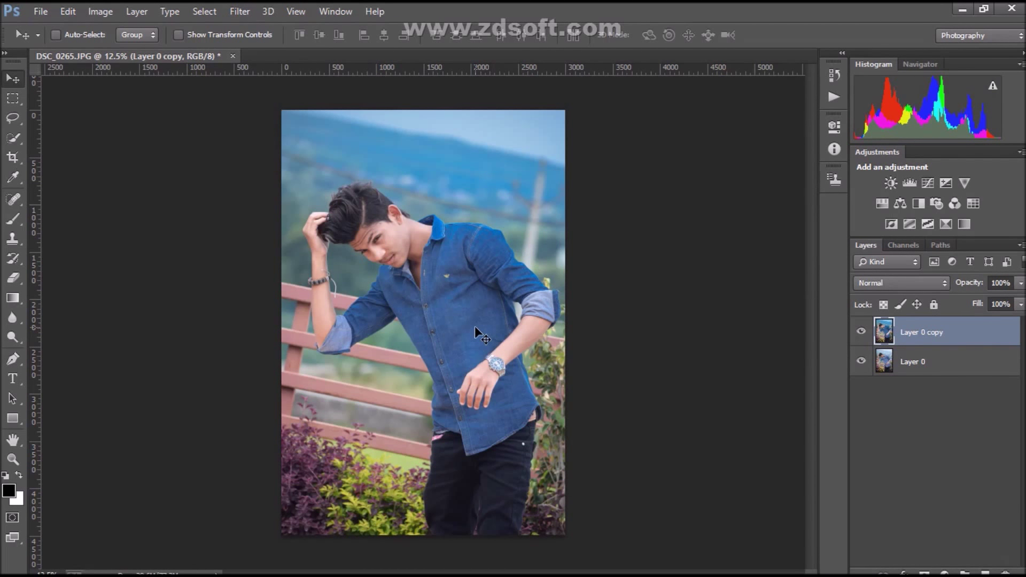
Step: Zoom in twice on the subject's face and shirt
key(ctrl+plus)
key(ctrl+plus)
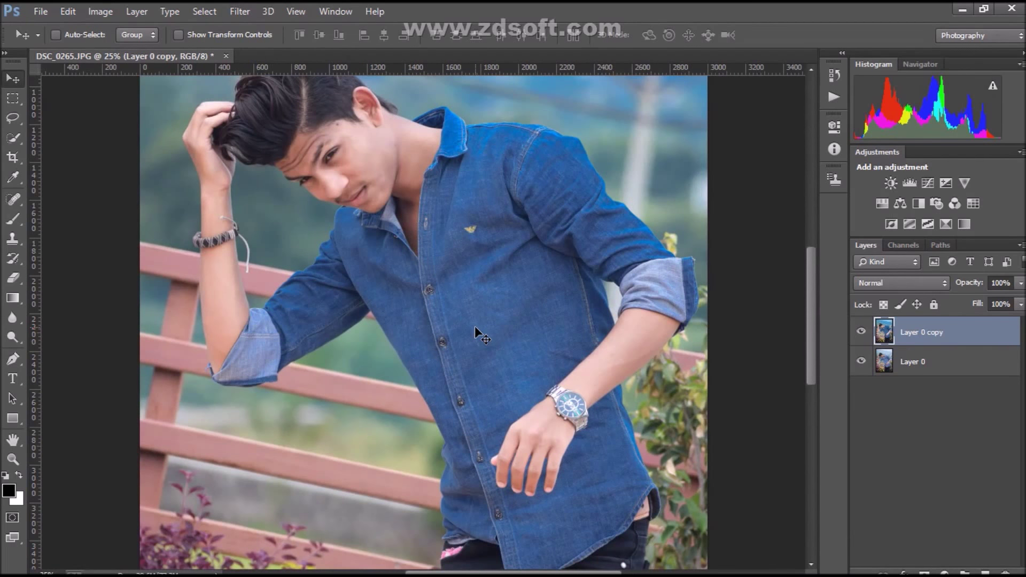
key(ctrl+plus)
drag(813, 294, 811, 256)
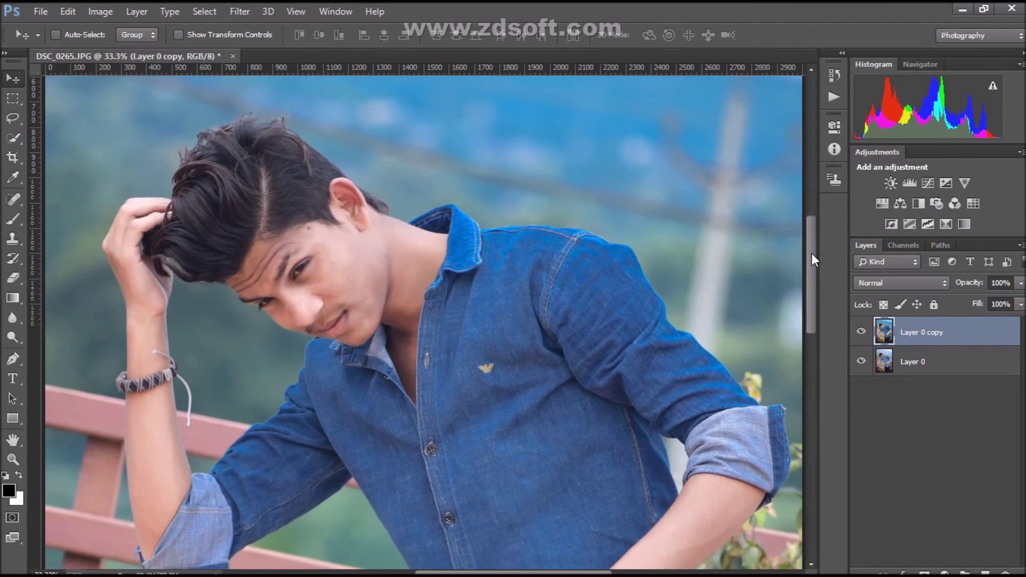
Step: Spot-heal the chin, neck and forehead blemishes with a 54 px Spot Healing Brush
click(12, 206)
click(76, 35)
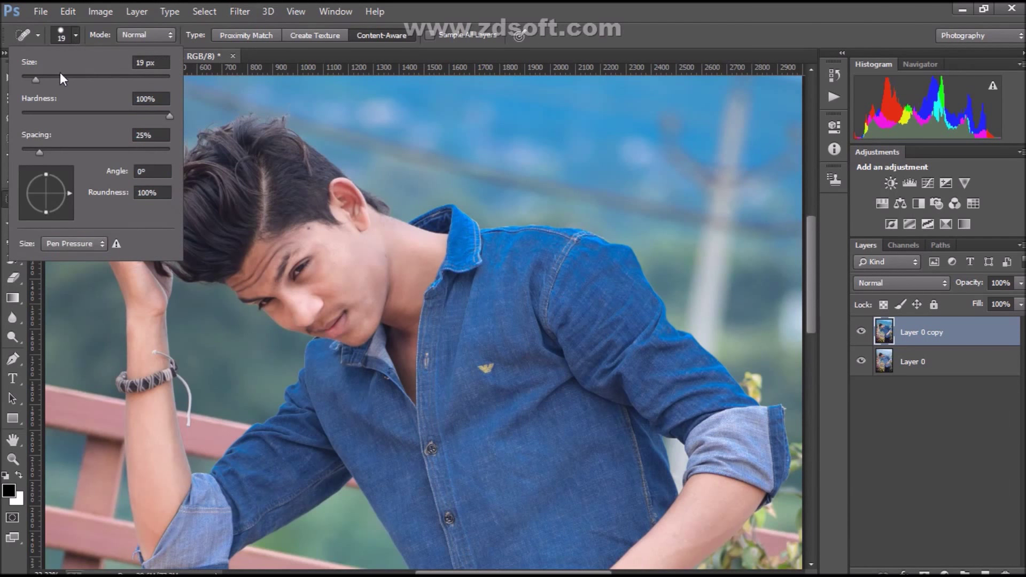
click(61, 79)
click(370, 314)
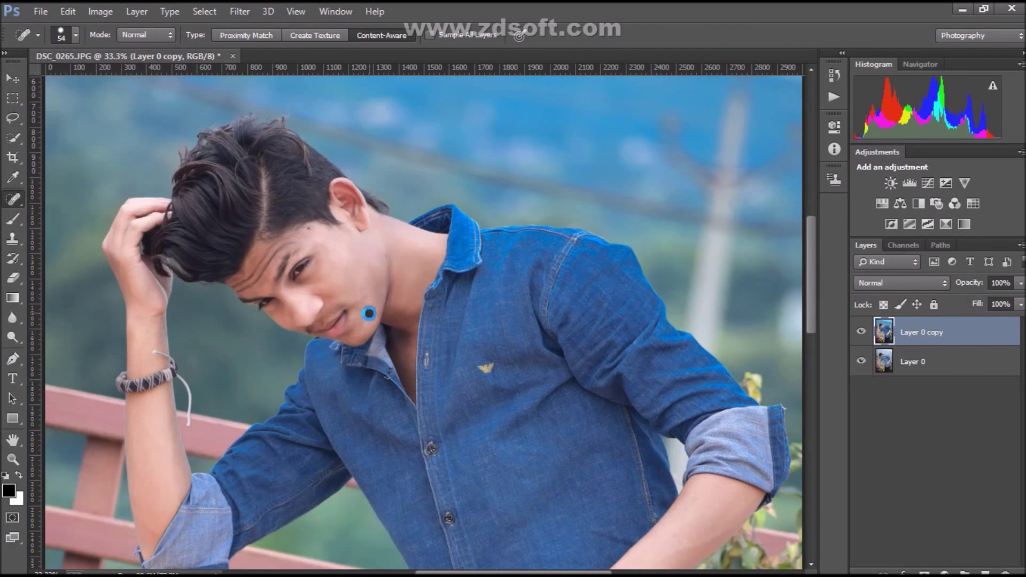
click(383, 256)
click(310, 232)
click(20, 85)
Step: Launch Nik Color Efex Pro 4 on Layer 0 copy and maximize its window
click(240, 11)
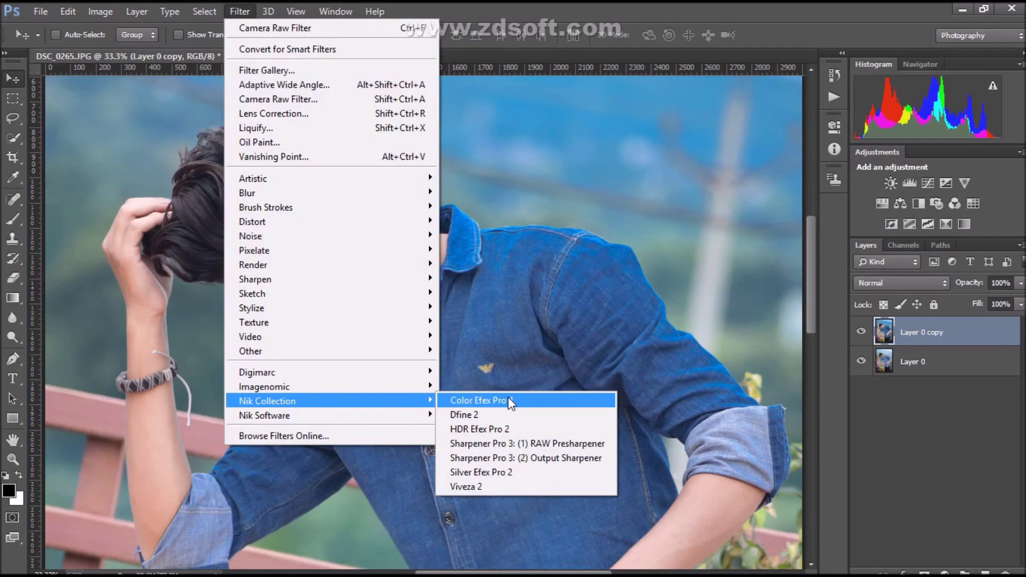
click(505, 398)
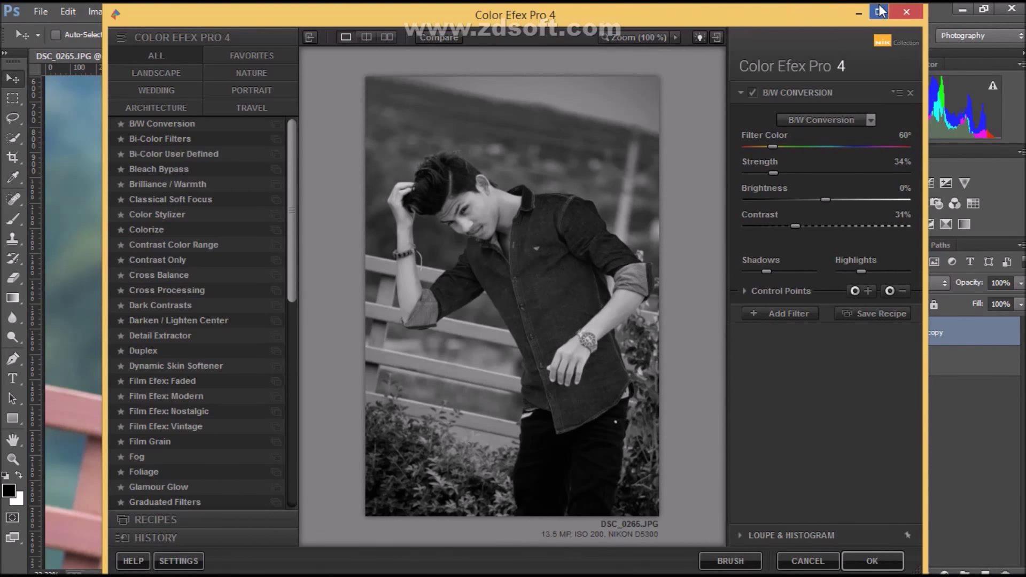
click(879, 12)
drag(181, 289, 181, 303)
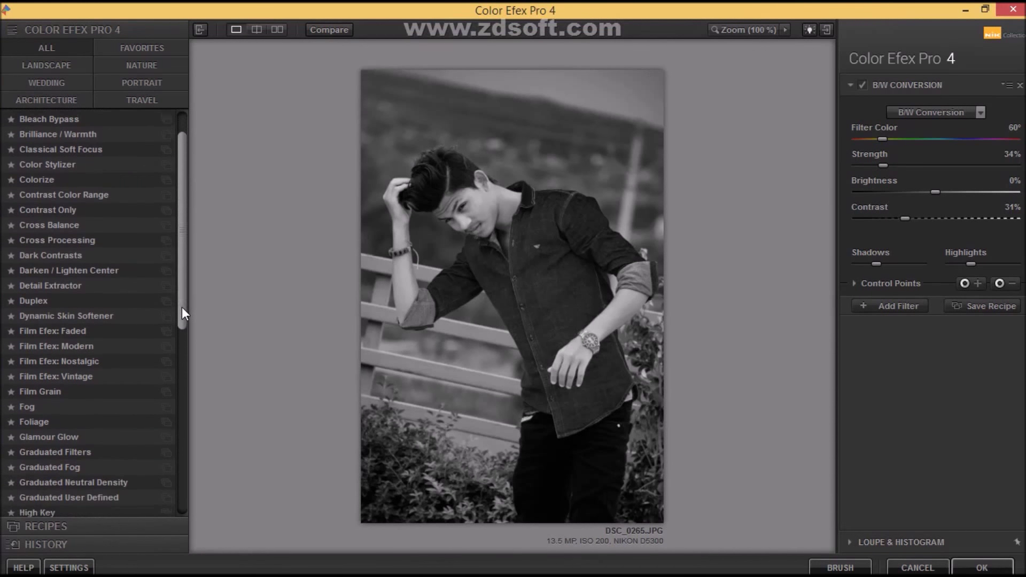
Step: Apply Dark Contrasts: Detail Extractor 71%, Brightness -32%, Saturation -18%, Contrast -48%
click(56, 265)
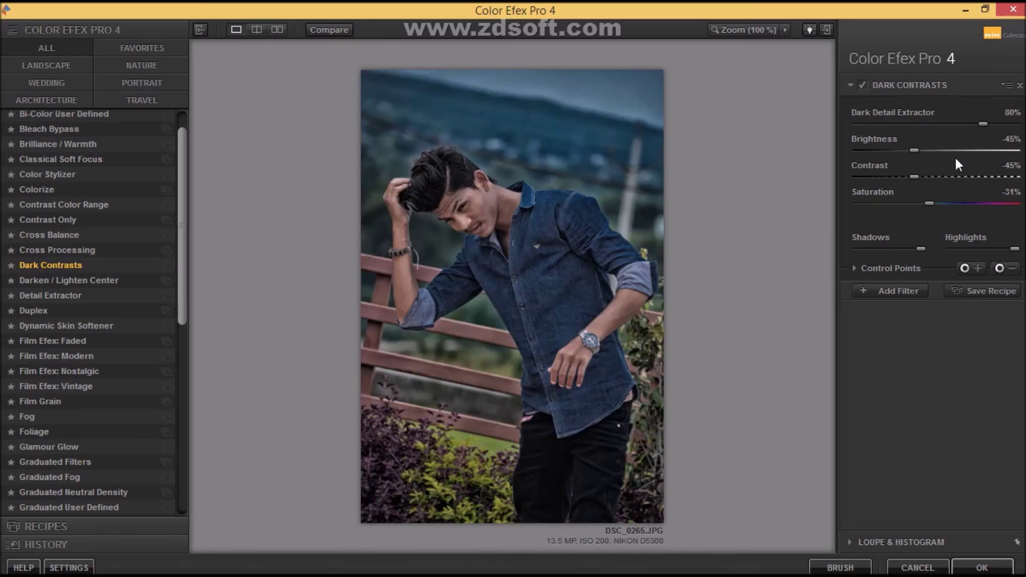
click(970, 124)
click(944, 203)
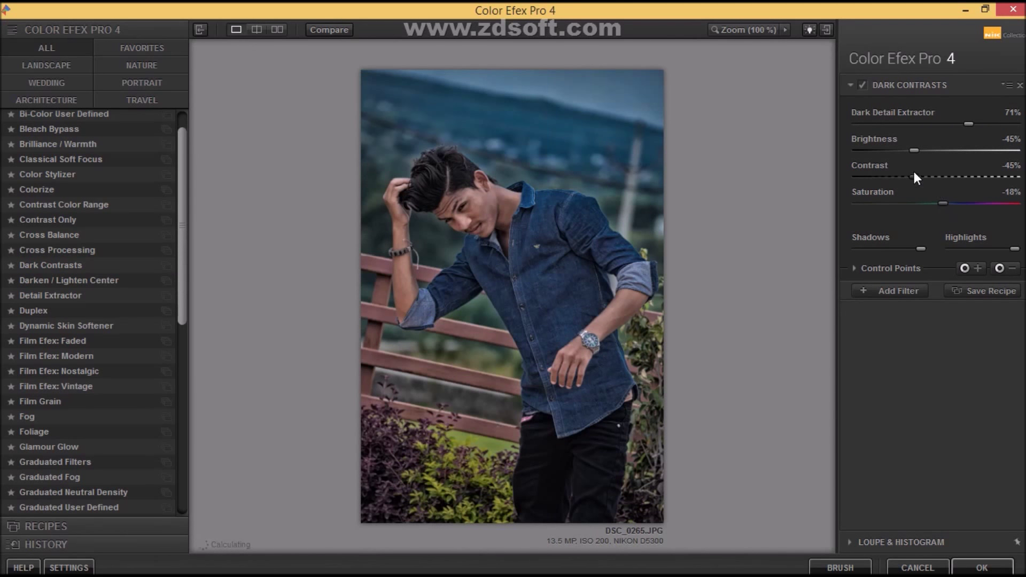
click(929, 152)
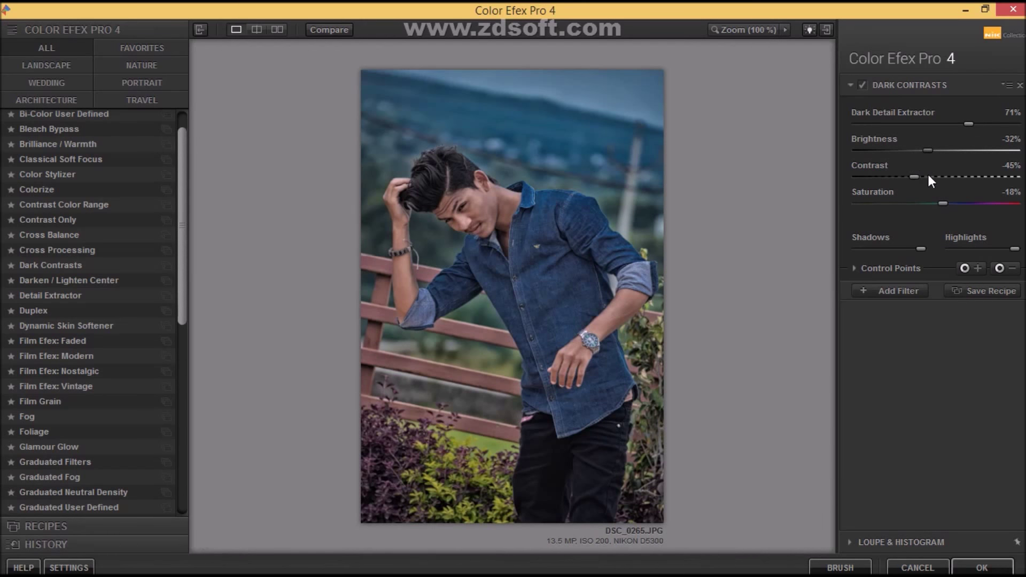
click(933, 176)
click(902, 178)
drag(902, 178, 909, 177)
Step: Place an enlarged Dark Contrasts control point on the subject's face
click(965, 268)
click(475, 214)
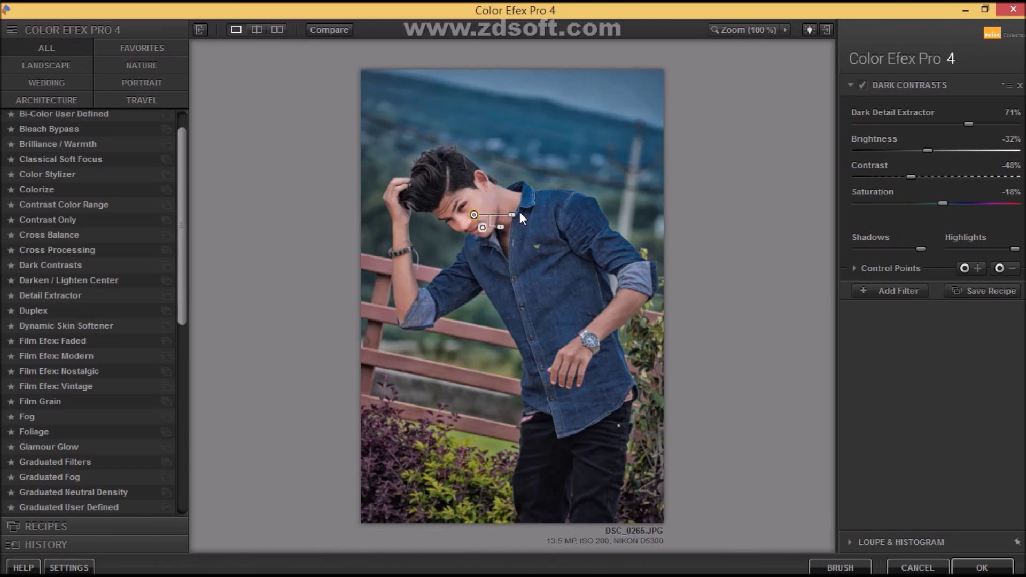
drag(507, 216, 530, 216)
drag(468, 211, 465, 201)
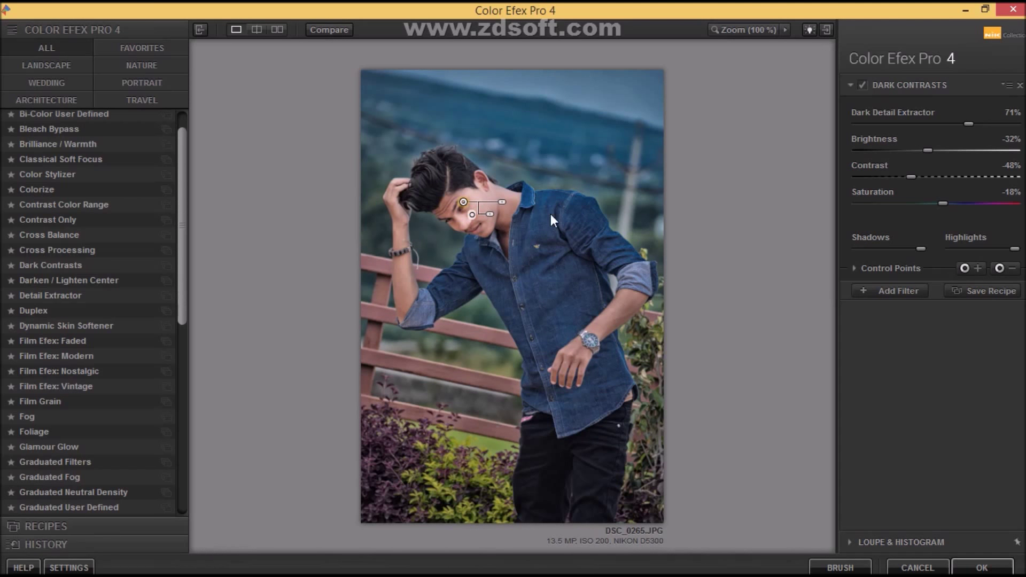
Step: Add control points on the raised arm, raised hand and lower forearm
click(1000, 268)
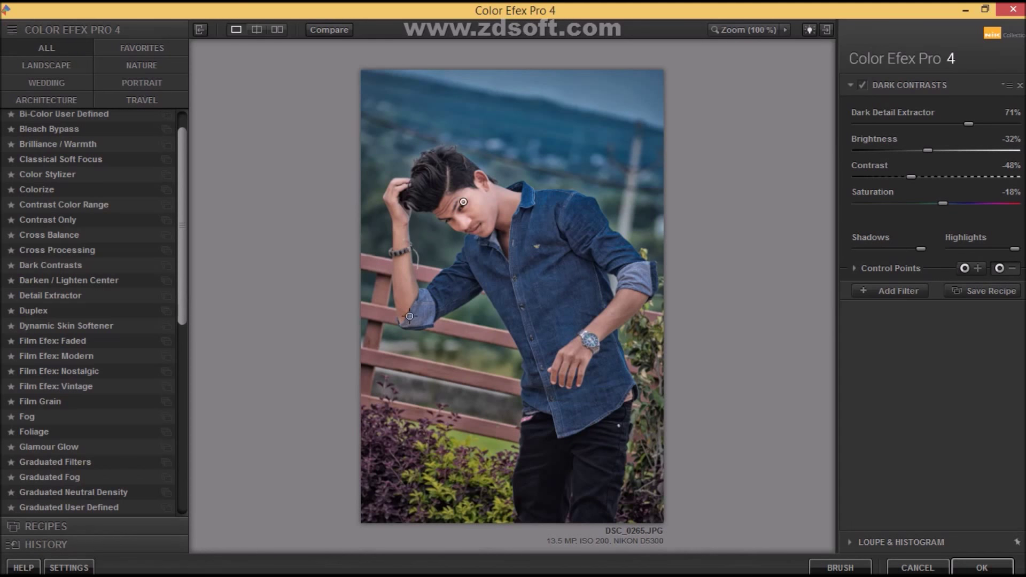
click(404, 274)
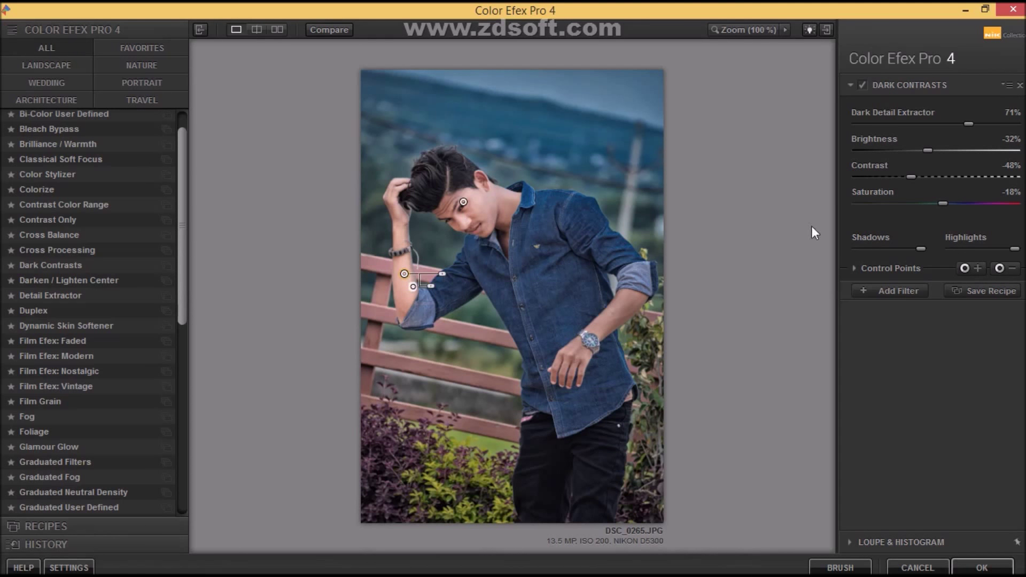
click(1000, 268)
click(397, 210)
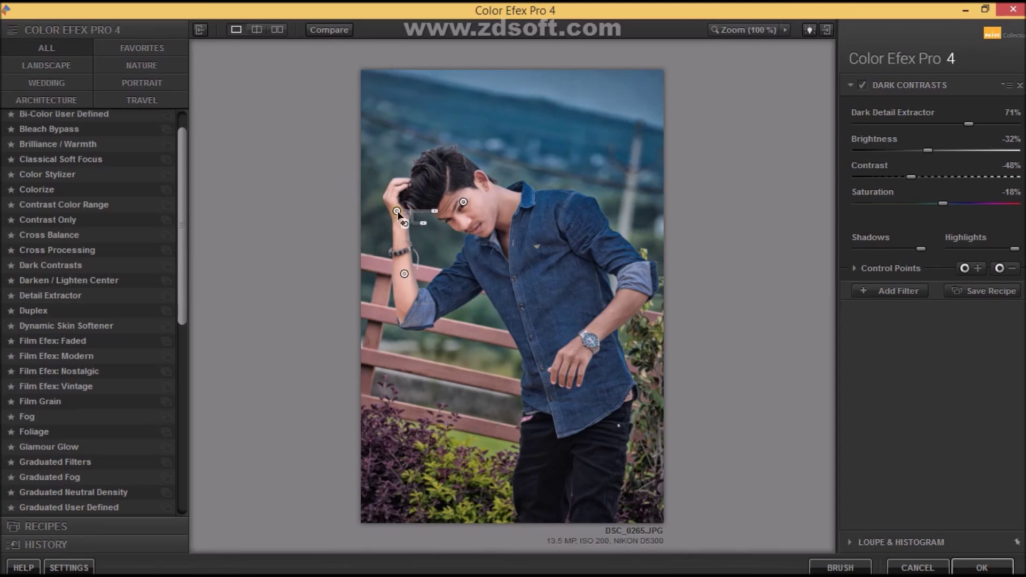
click(1000, 269)
click(623, 313)
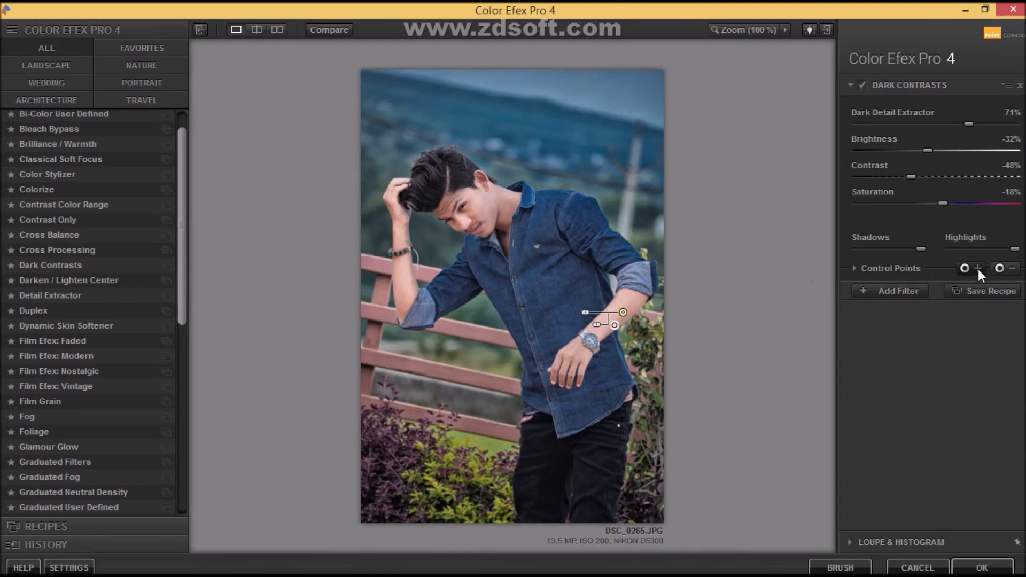
click(1000, 268)
Step: Ease Dark Detail Extractor to 67% and Contrast to -43%, then add an empty filter slot
drag(970, 124, 964, 124)
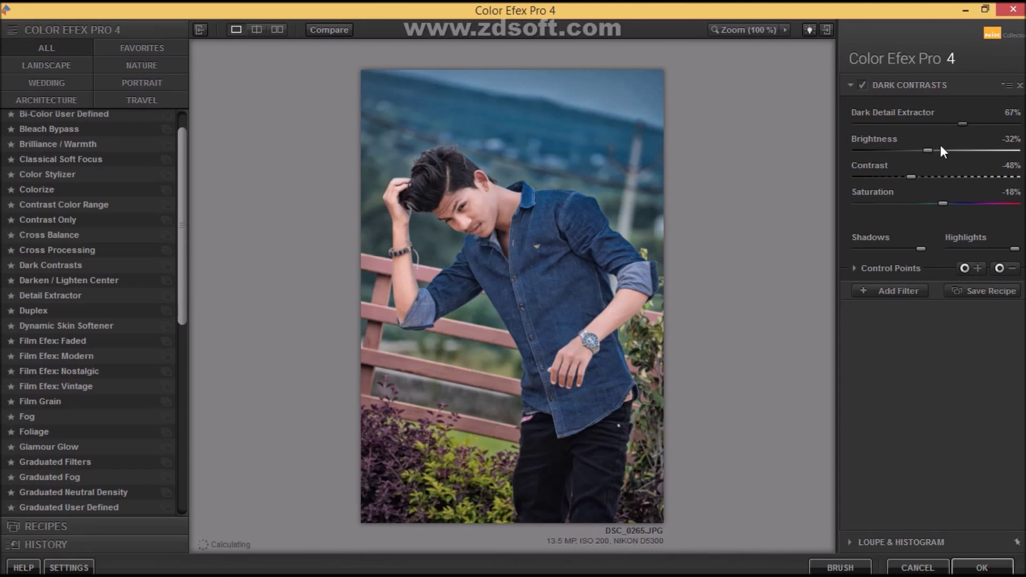
drag(912, 175, 918, 174)
click(499, 287)
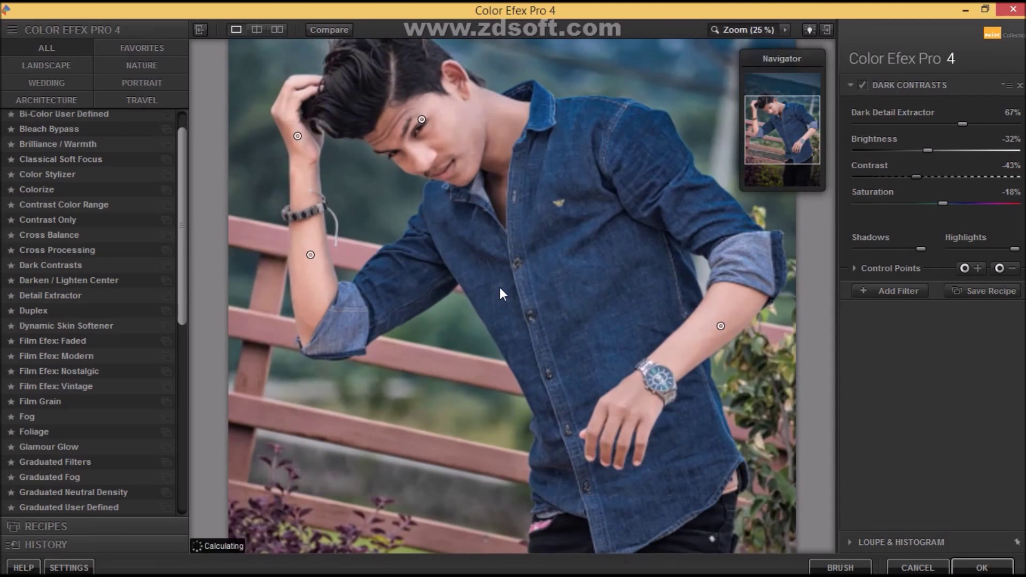
mouse_move(768, 129)
mouse_down()
mouse_move(769, 120)
mouse_move(774, 156)
mouse_move(774, 135)
mouse_up()
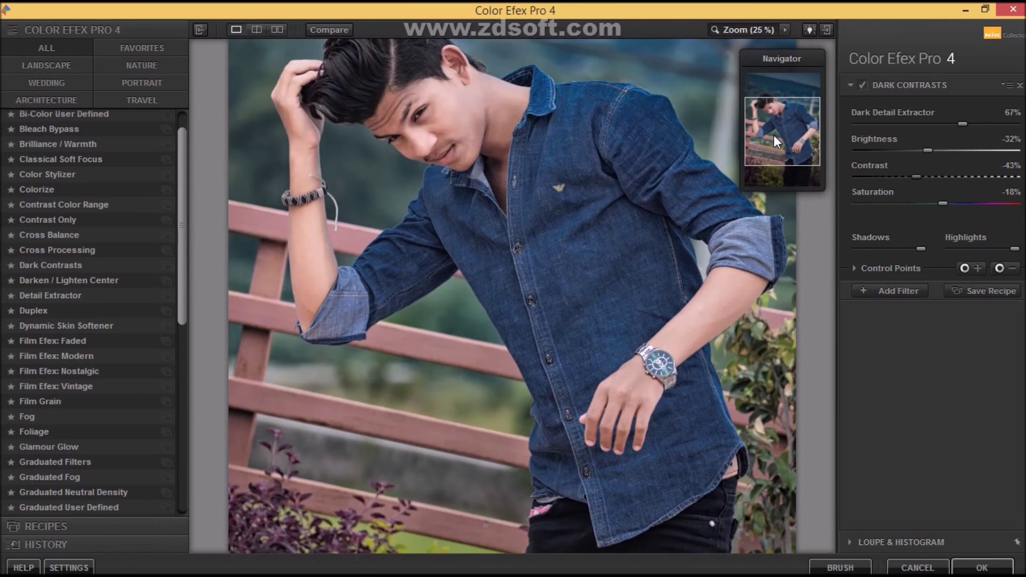
click(867, 290)
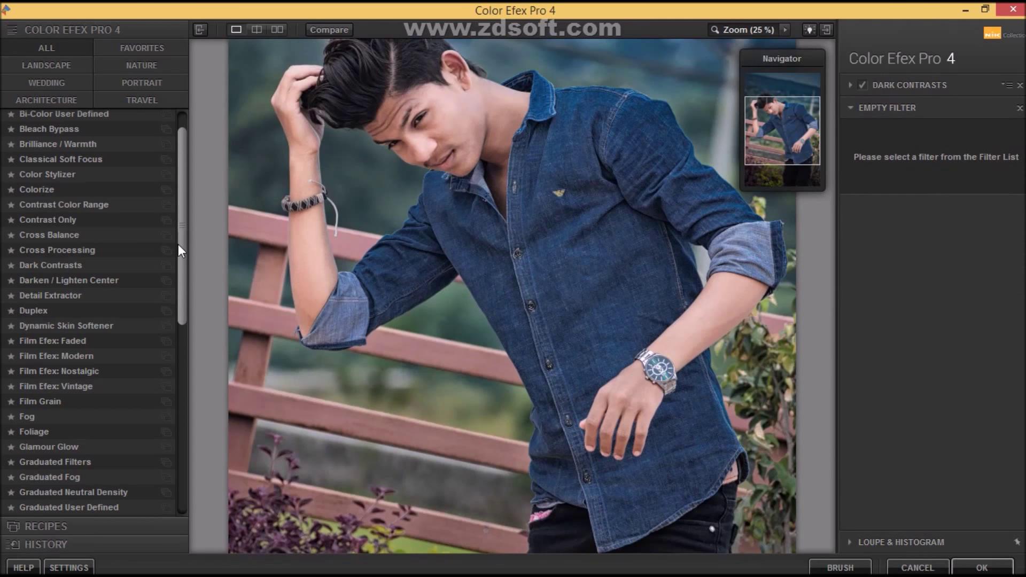
drag(180, 263, 181, 281)
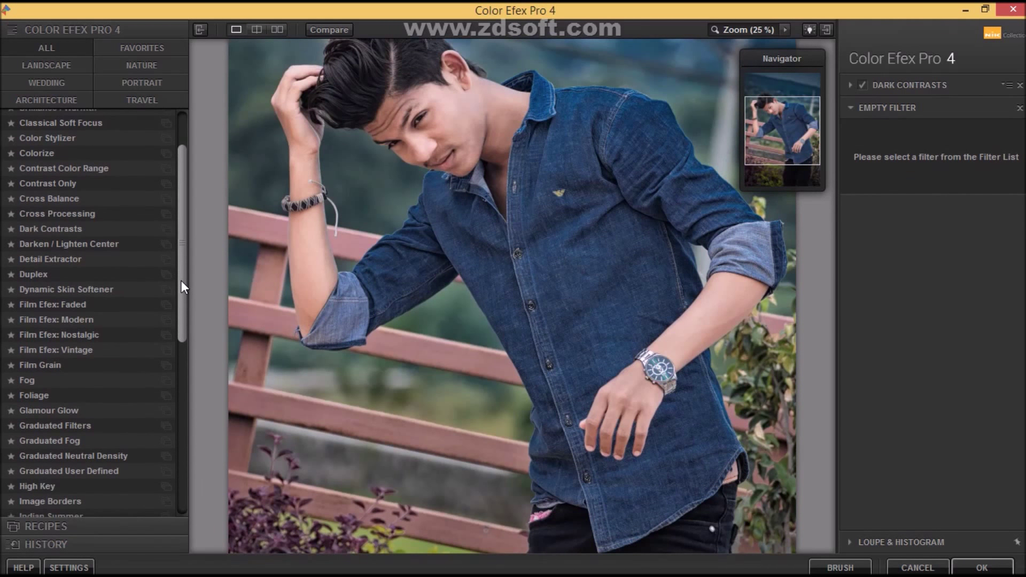
Step: Apply Foliage at 70% with enlarged control points on the lower plants and fence
click(38, 394)
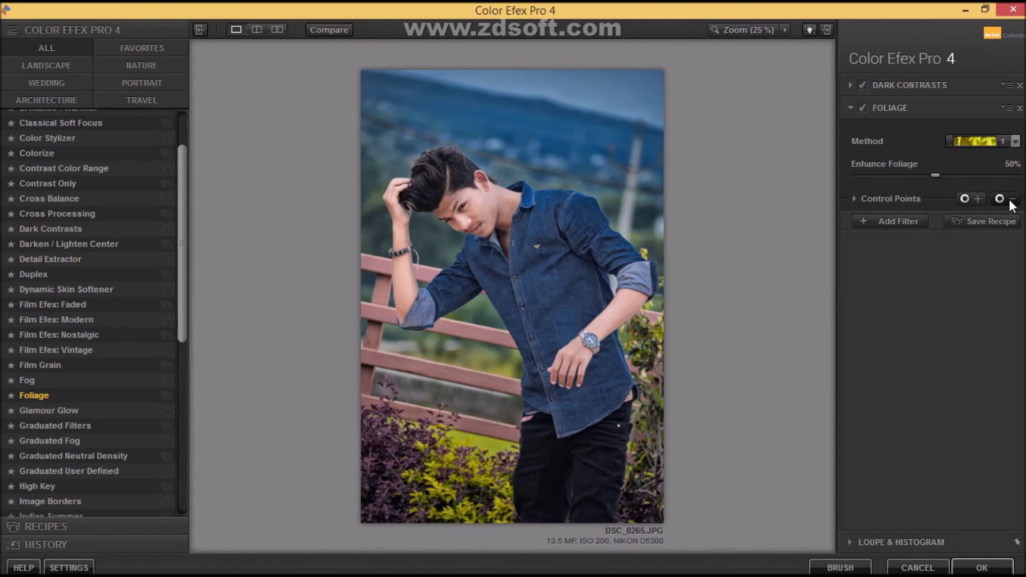
click(463, 477)
drag(502, 479, 512, 479)
click(1000, 198)
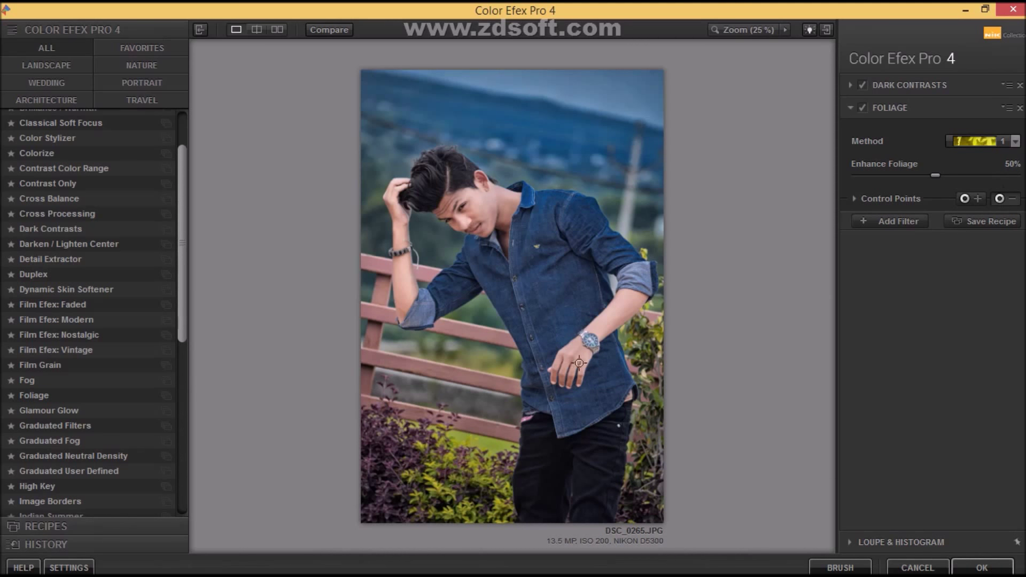
click(472, 361)
drag(511, 362, 519, 362)
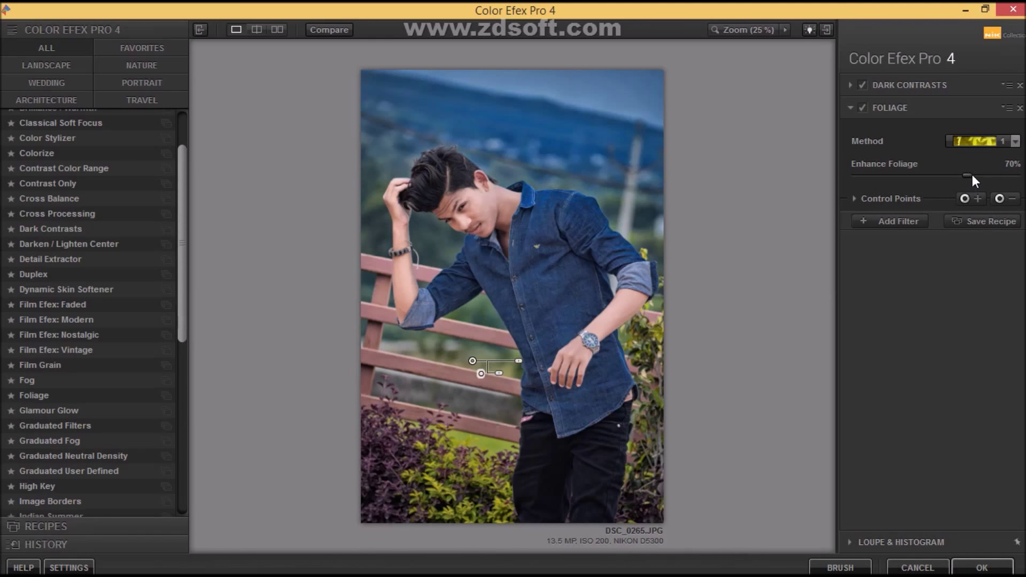
click(896, 220)
Step: Apply Indian Summer and keep its warm tint off the right hand with a control point
drag(181, 301, 185, 348)
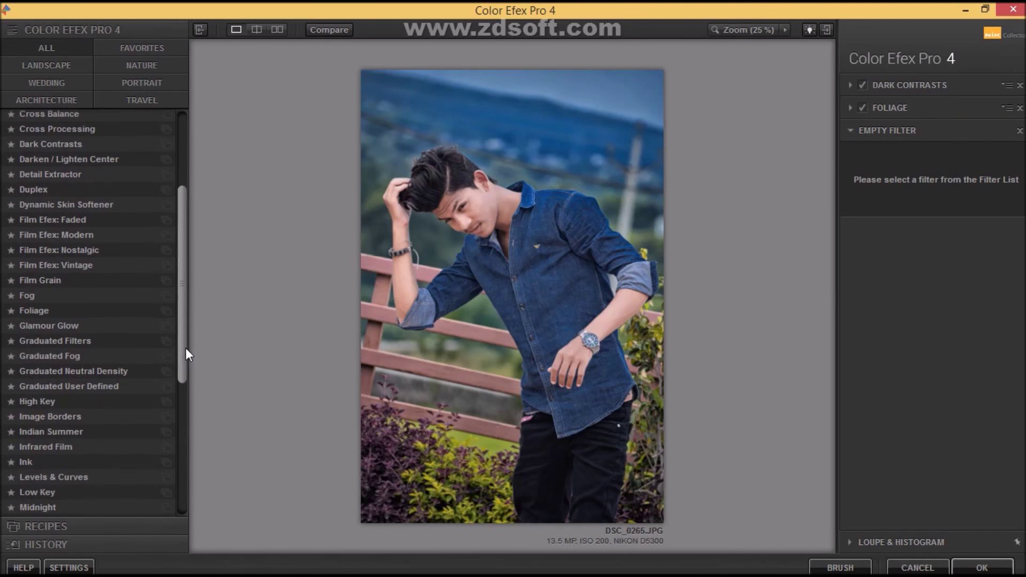
click(72, 430)
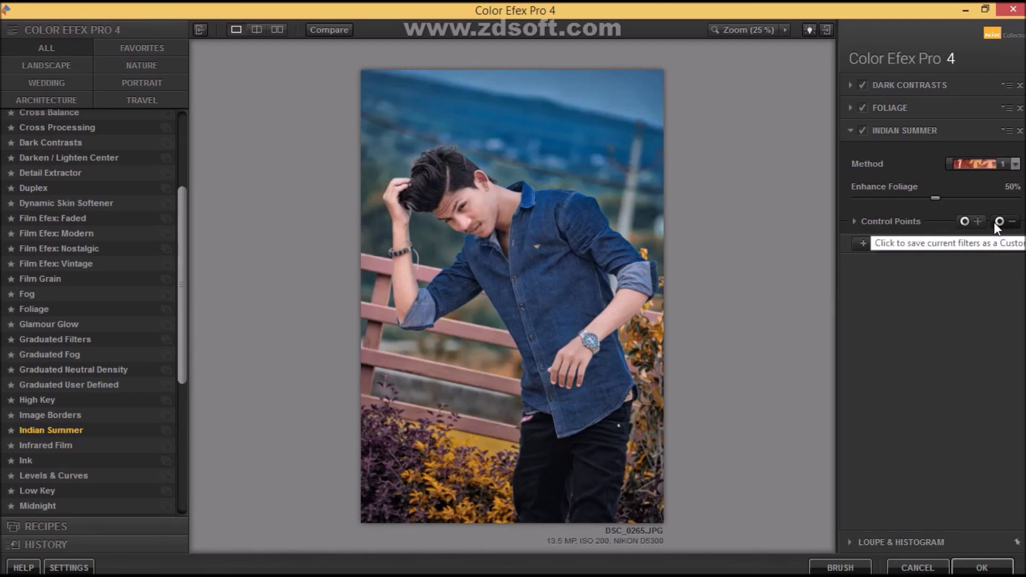
click(999, 221)
click(648, 334)
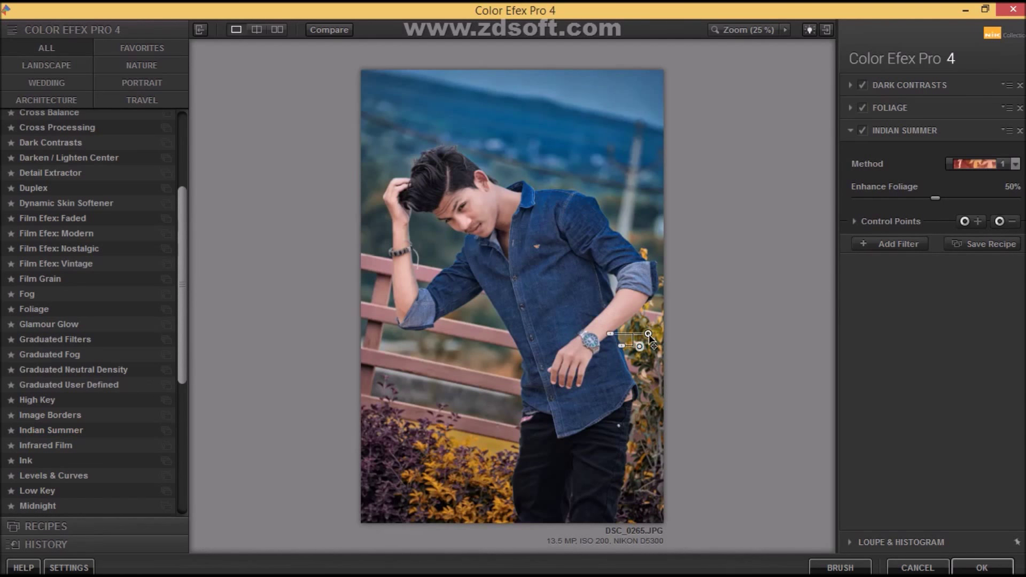
Step: Protect the lower-right plants with control points and set Enhance Foliage to 47%
click(999, 221)
click(1008, 227)
click(658, 446)
click(1003, 224)
click(646, 488)
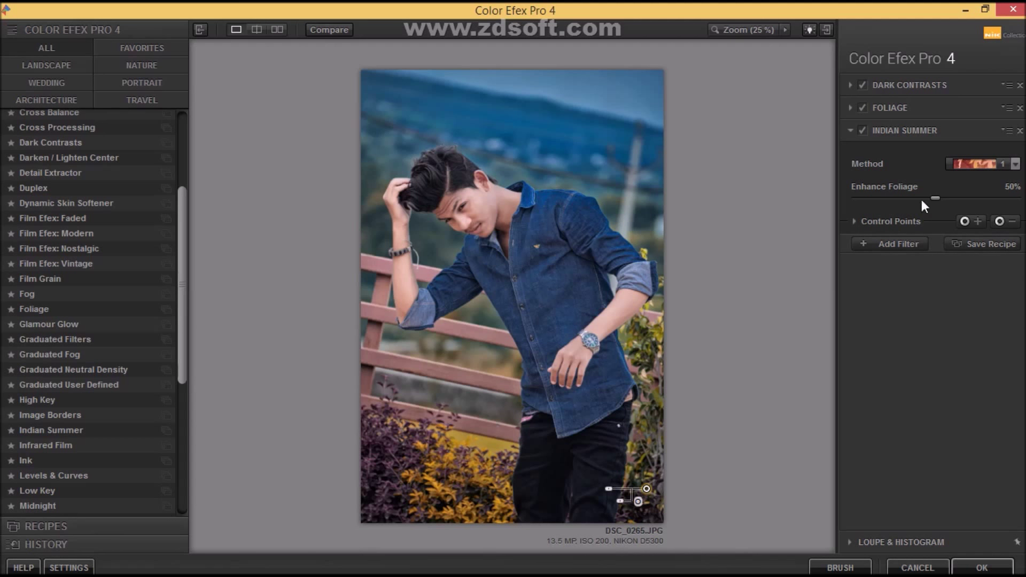
drag(933, 199, 929, 197)
Step: Add a new filter slot and apply Detail Extractor from the filter list
click(900, 245)
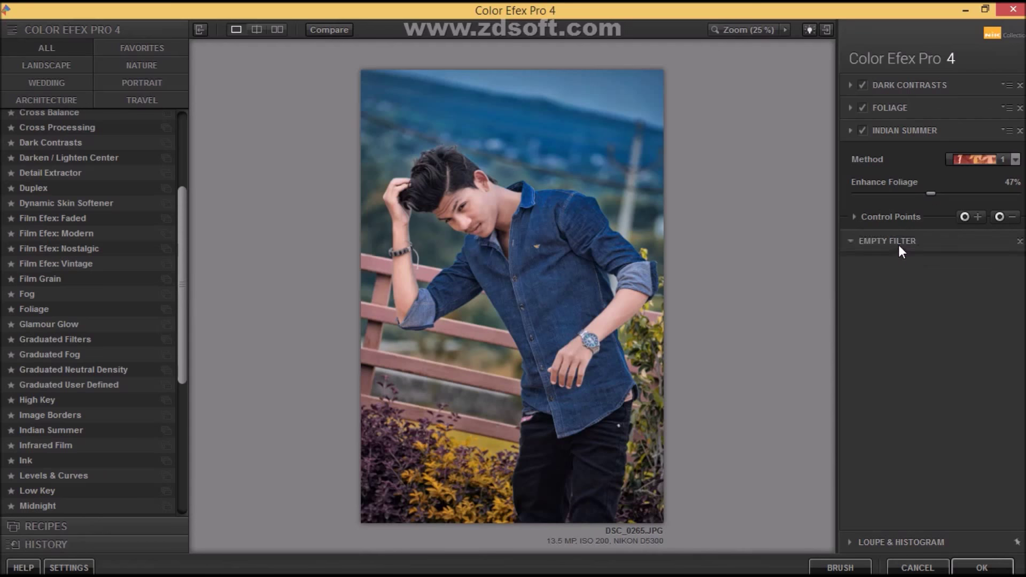
drag(178, 323, 185, 274)
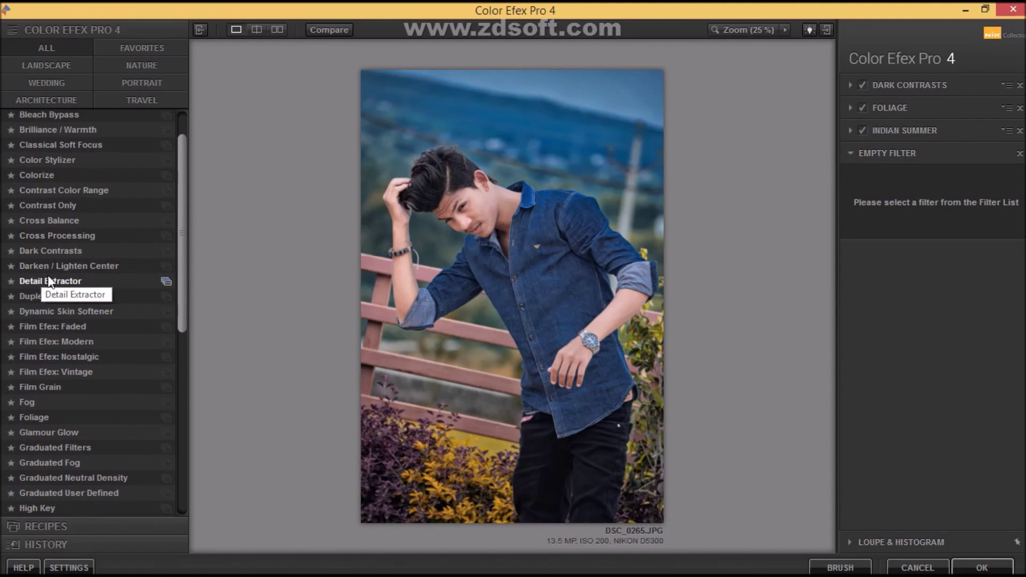
click(49, 280)
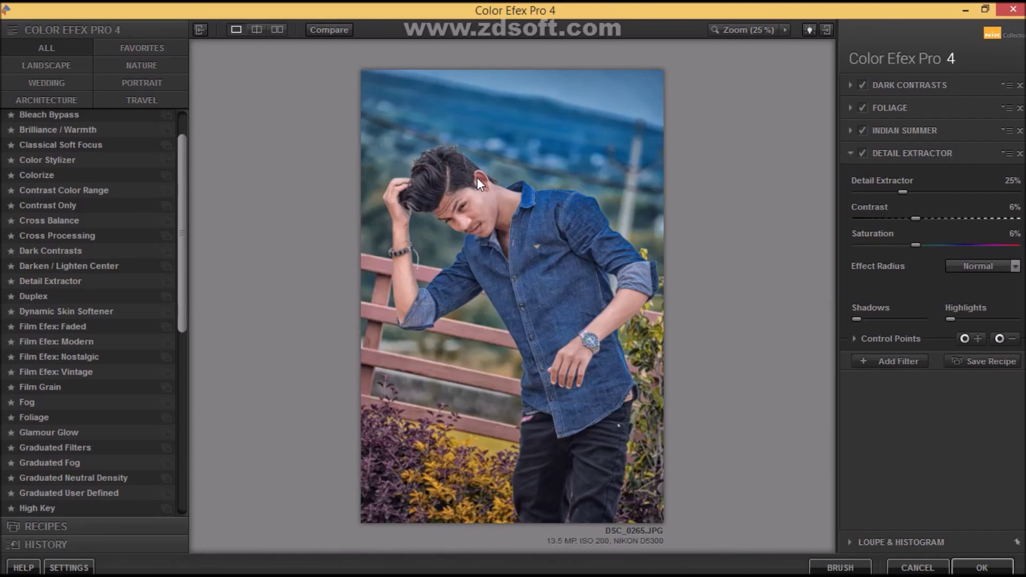
Step: Zoom to 50% on the face, place and size a hair control point, and add another empty slot
click(477, 178)
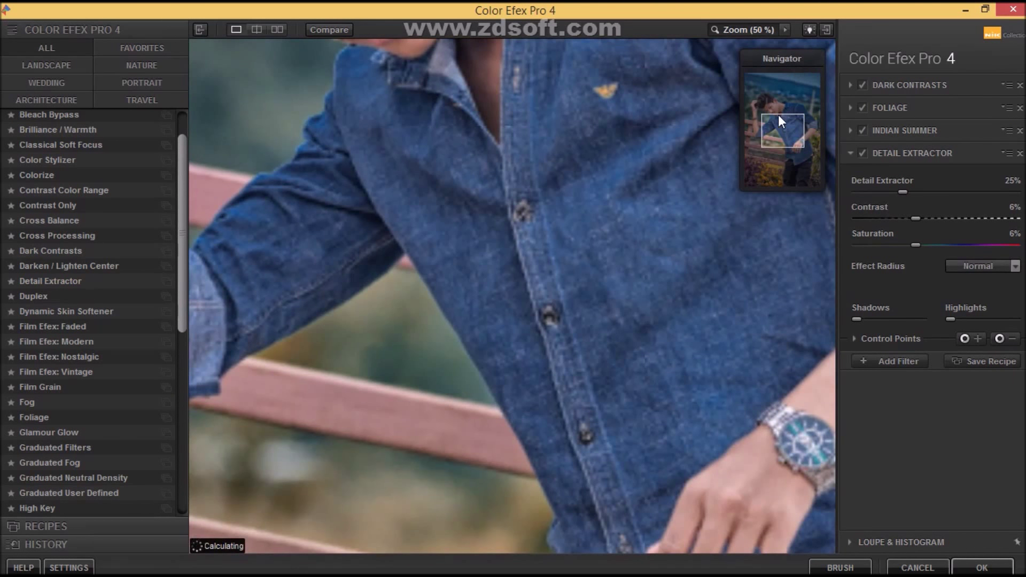
drag(776, 121, 766, 96)
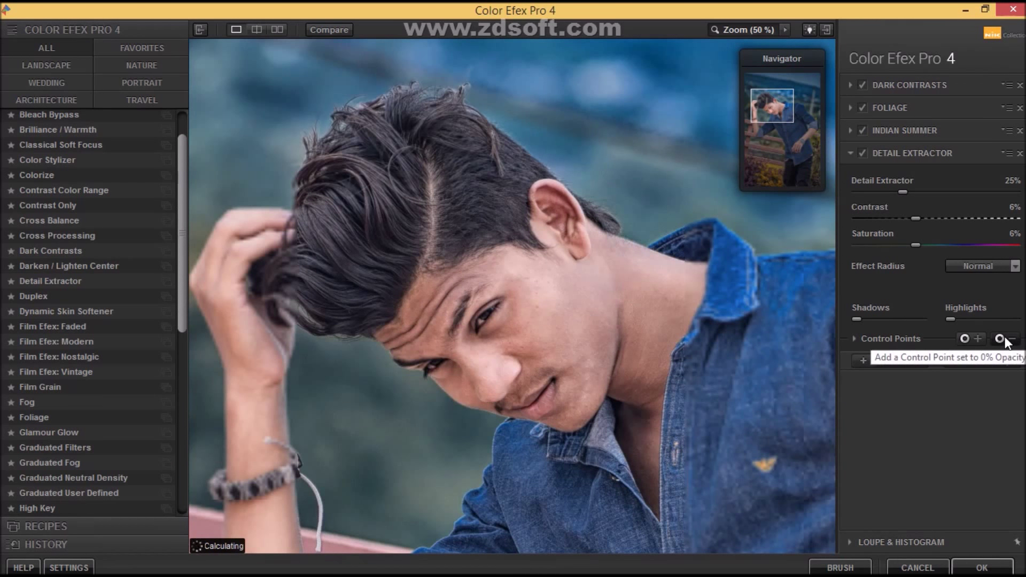
click(979, 335)
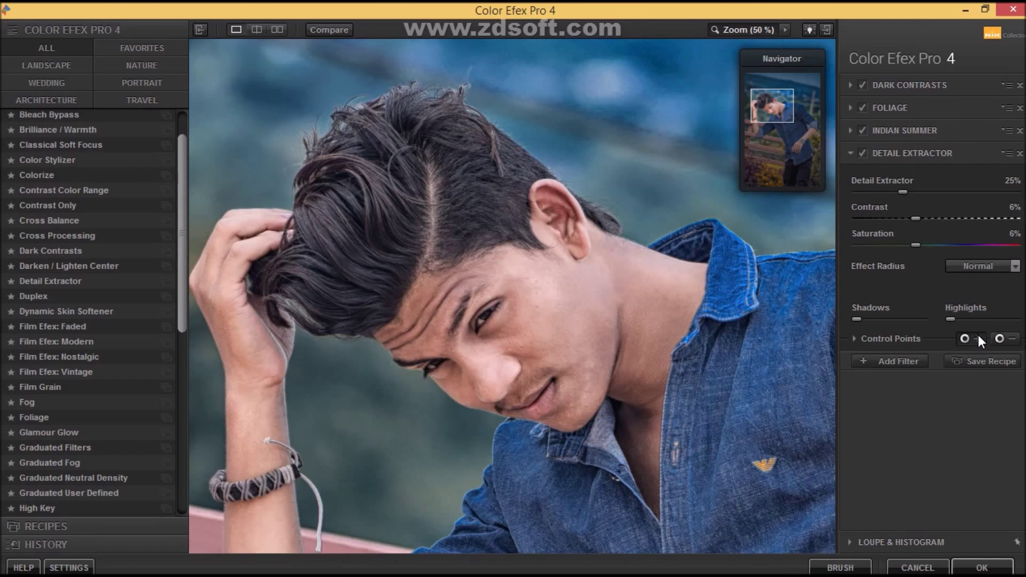
click(369, 217)
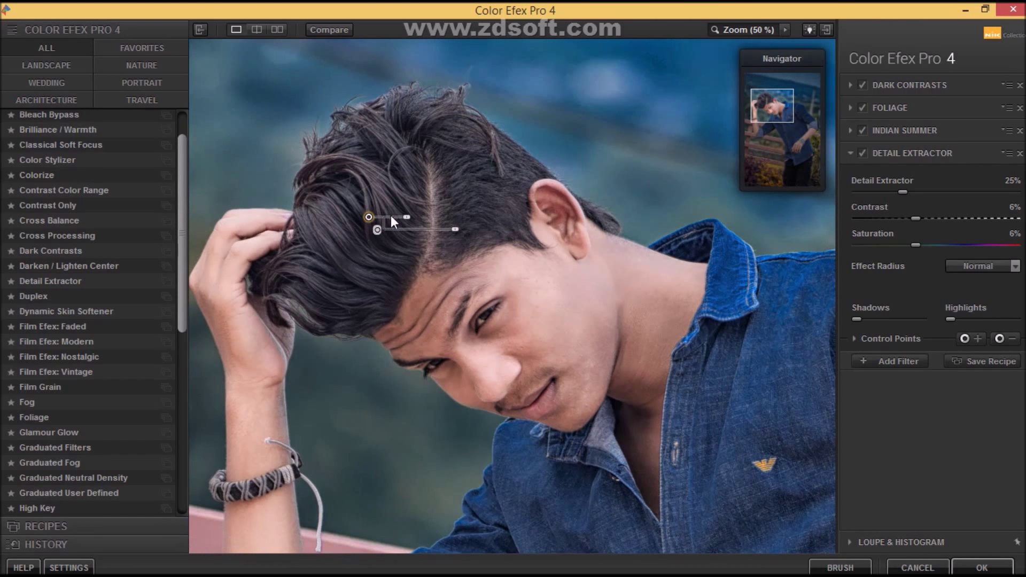
mouse_move(407, 221)
mouse_down()
mouse_move(358, 192)
mouse_move(391, 190)
mouse_up()
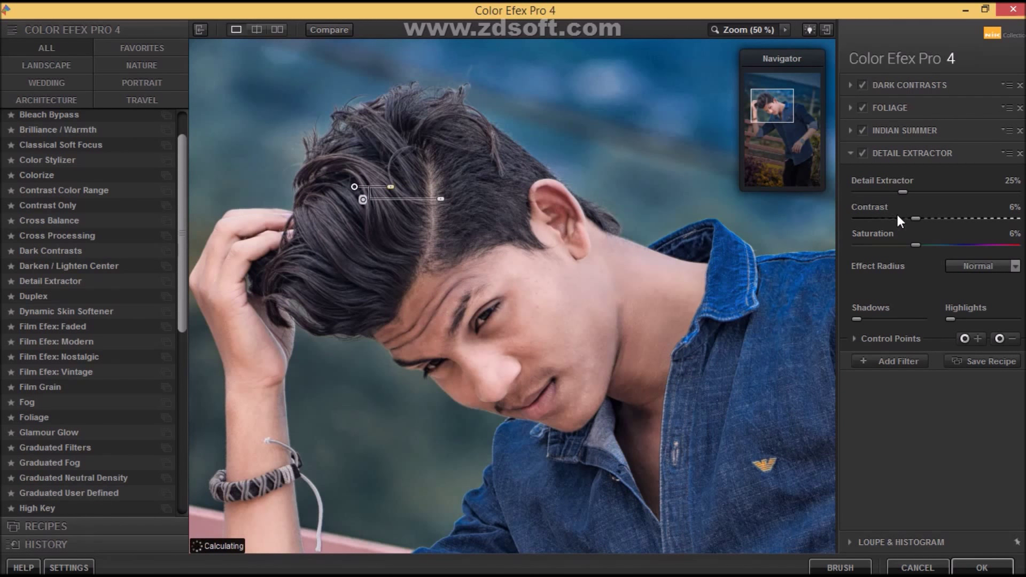
click(866, 360)
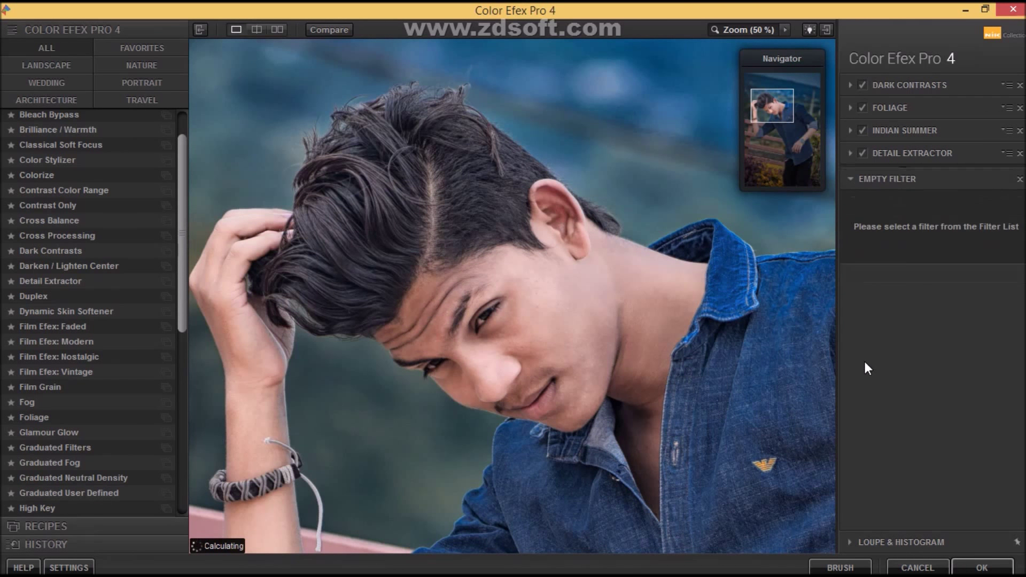
Step: Zoom out, apply Graduated Filters and reduce its opacity to 50%
click(538, 369)
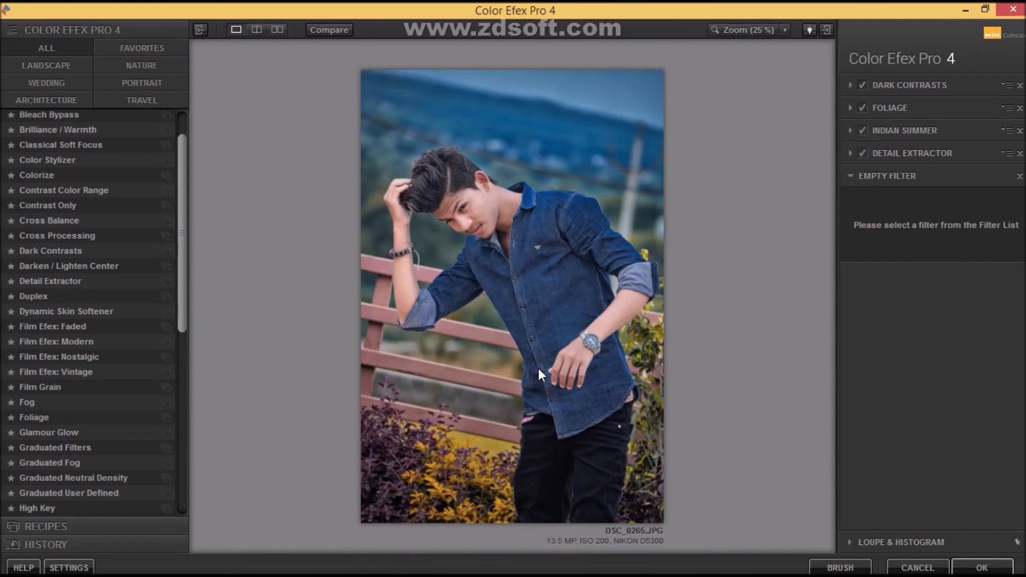
drag(184, 323, 182, 376)
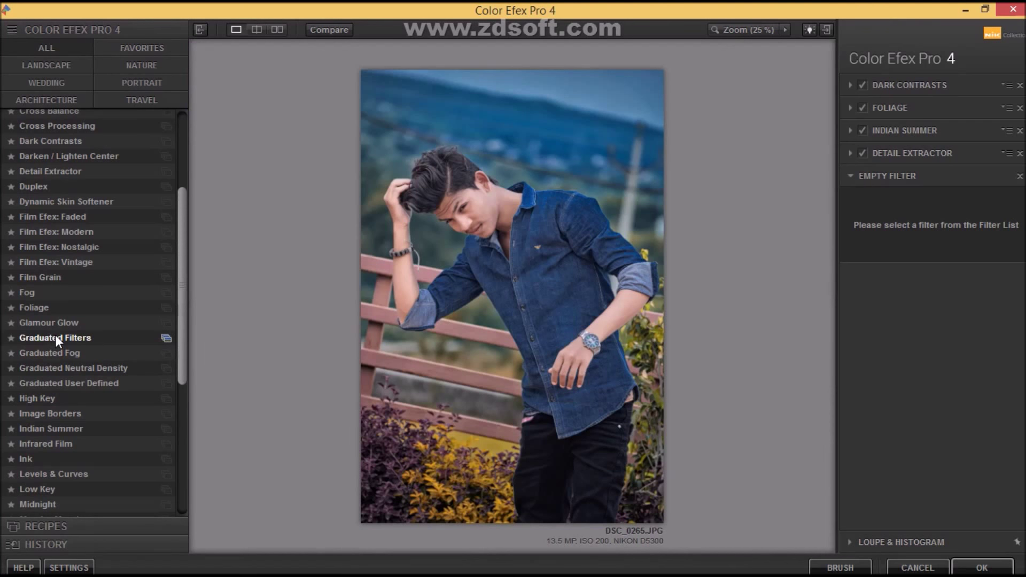
click(143, 337)
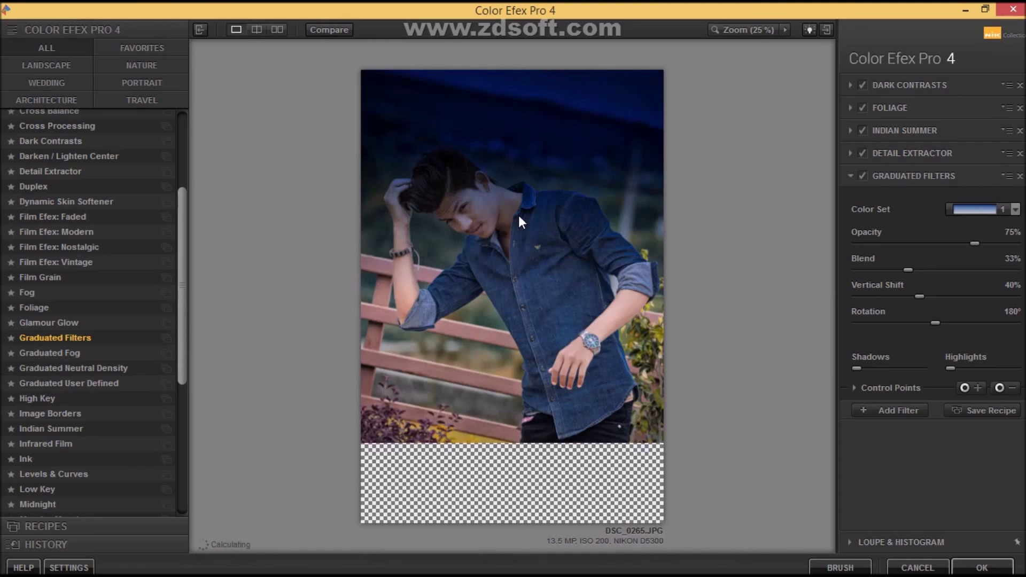
drag(975, 244, 936, 243)
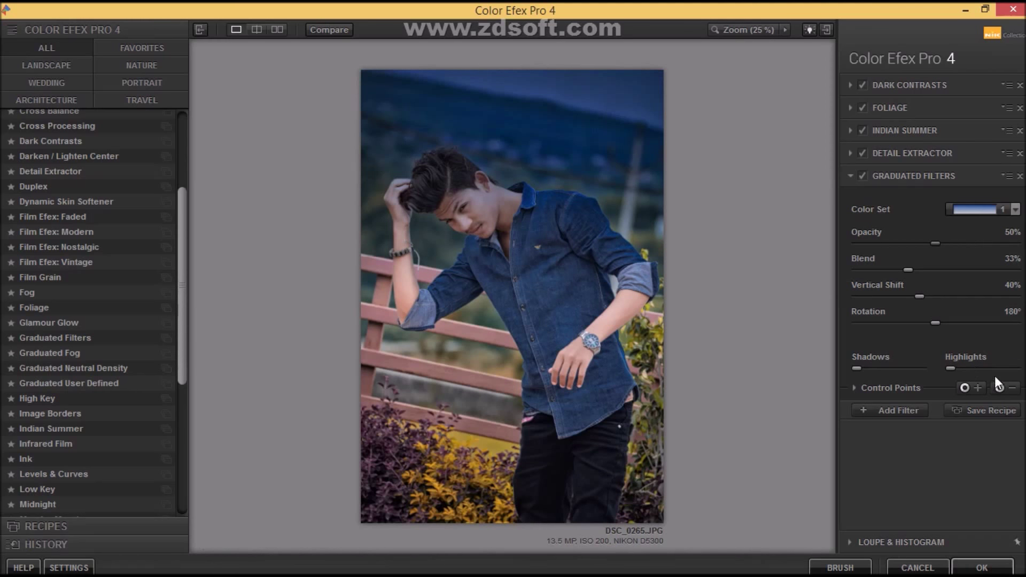
Step: Add control points on the shirt collar and the hair, widening the hair point's reach
click(1013, 388)
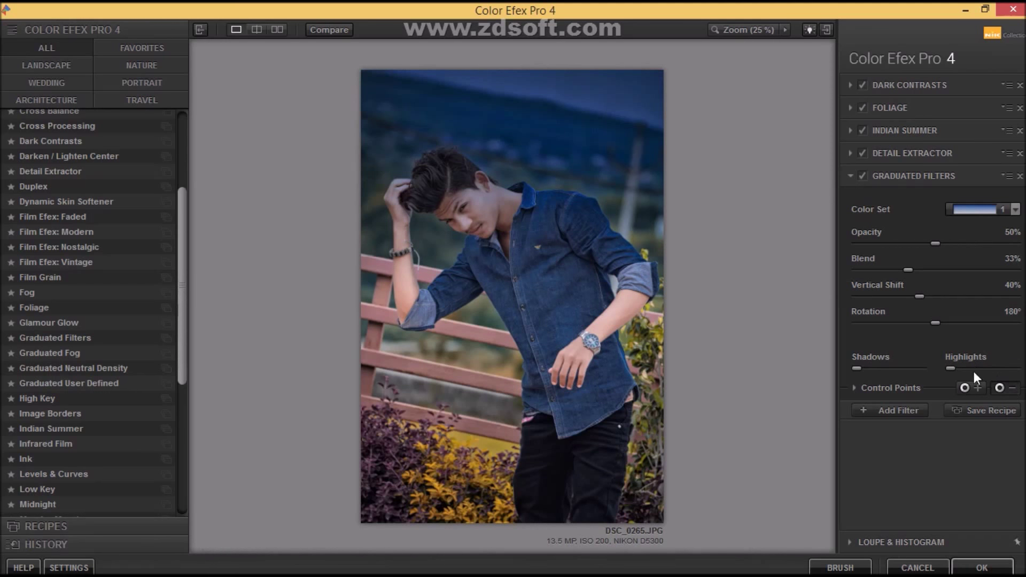
click(531, 202)
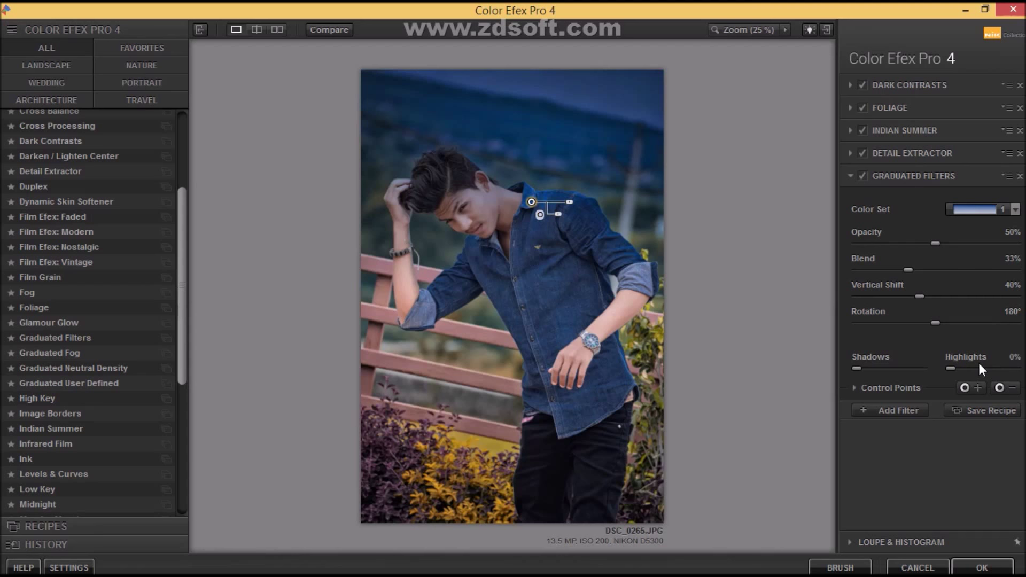
click(1002, 388)
click(447, 179)
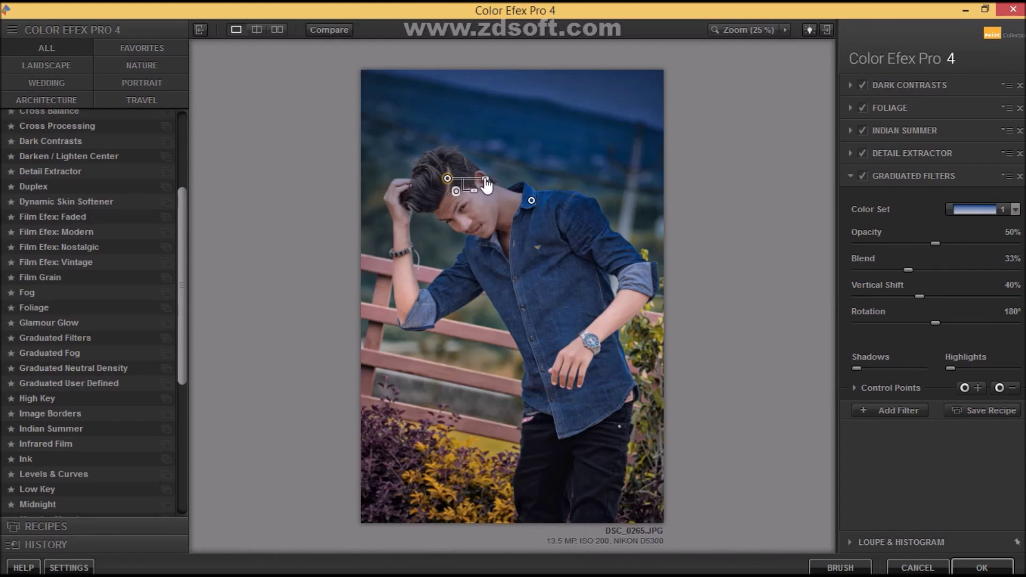
drag(486, 182, 492, 180)
Step: Enlarge the collar control point, ease Graduated Filters opacity to 21%, compare, and add an empty slot
click(532, 202)
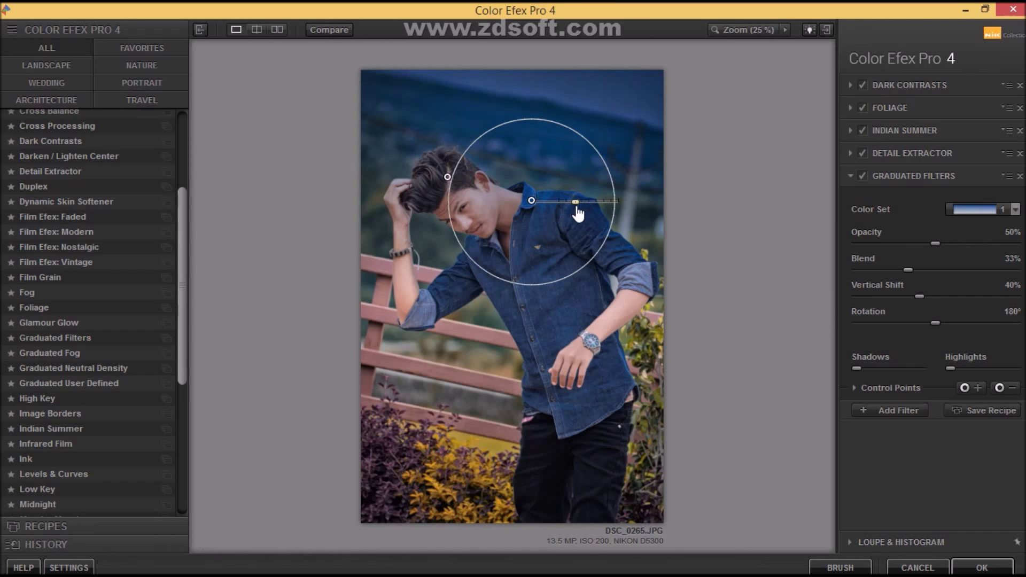
drag(574, 203, 579, 204)
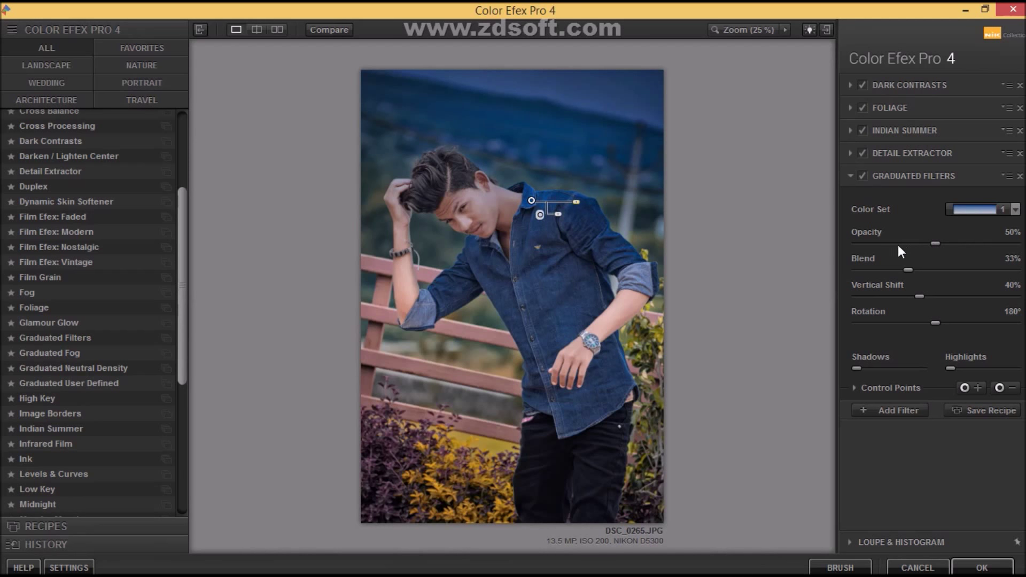
click(916, 244)
click(901, 244)
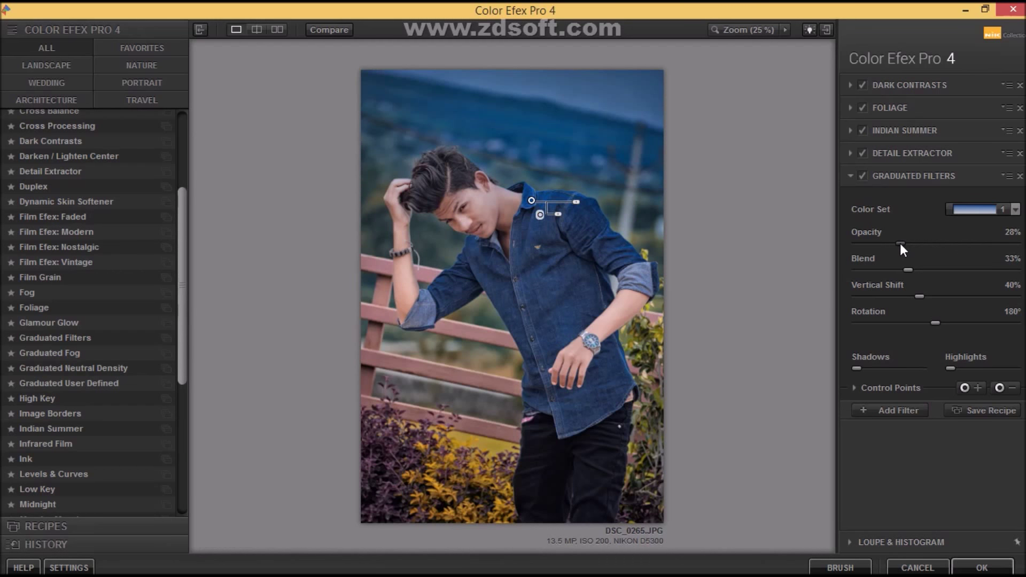
click(889, 243)
click(862, 177)
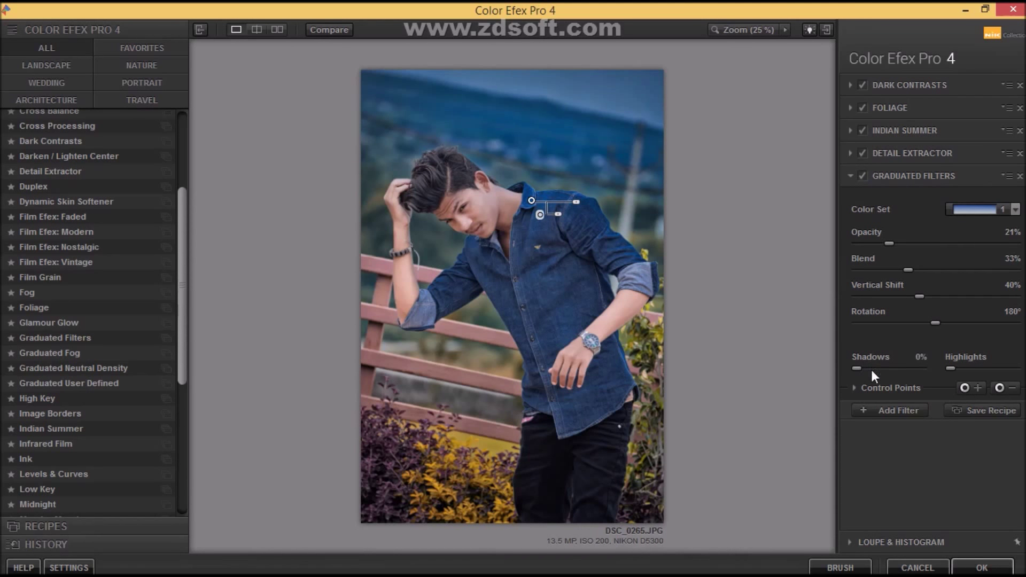
click(877, 410)
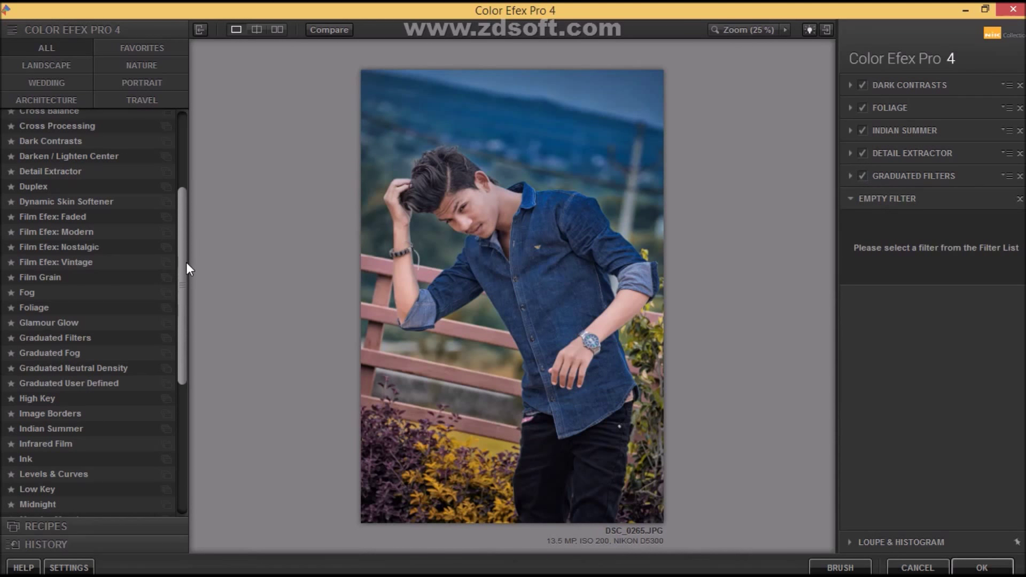
Step: Render the five-filter Color Efex stack back onto Layer 0 copy in Photoshop
mouse_move(179, 282)
mouse_down()
mouse_move(177, 363)
mouse_move(180, 212)
mouse_up()
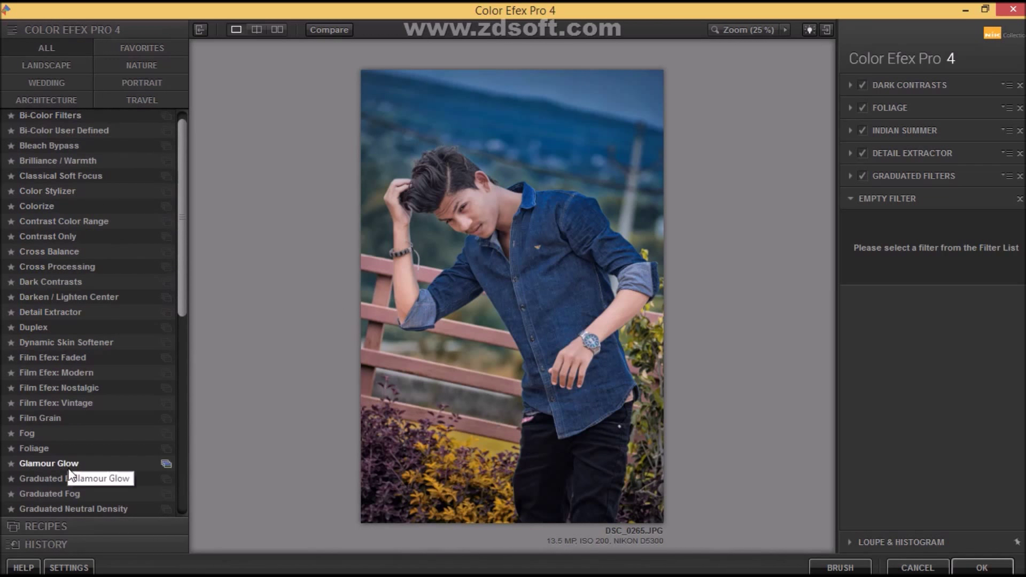
click(982, 566)
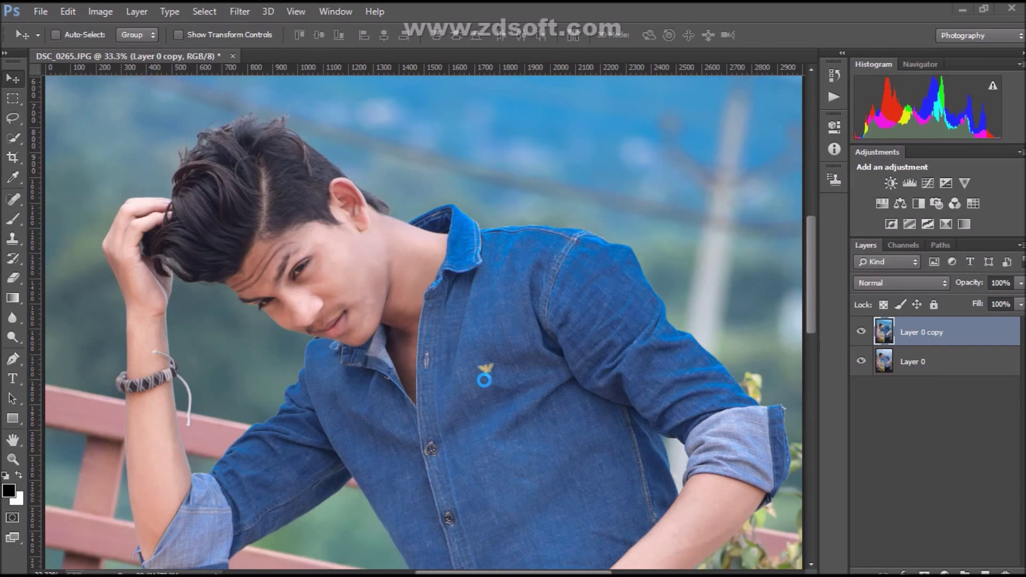
Step: Pick the Brush tool and swap foreground and background colours for painting the layer mask
key(b)
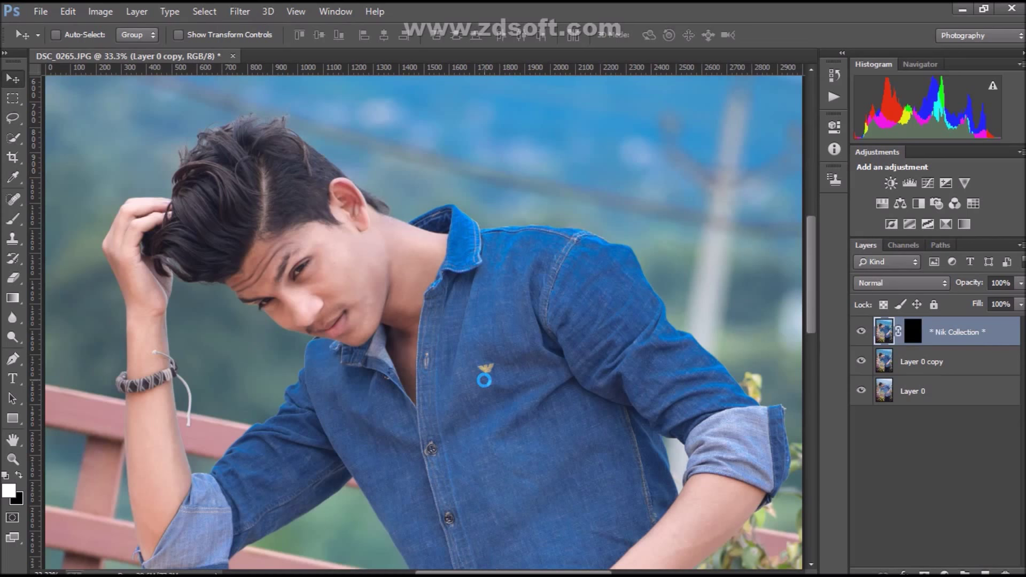
key(x)
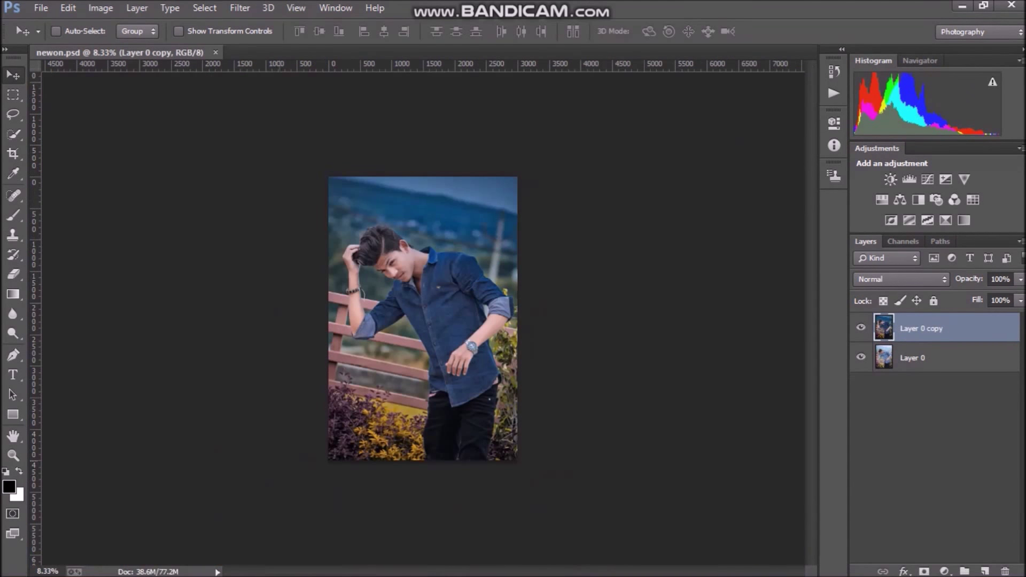
Step: Open the Oil Paint filter with Shine at 0, lowering bristle detail and turning the light direction
key(ctrl+plus)
key(ctrl+plus)
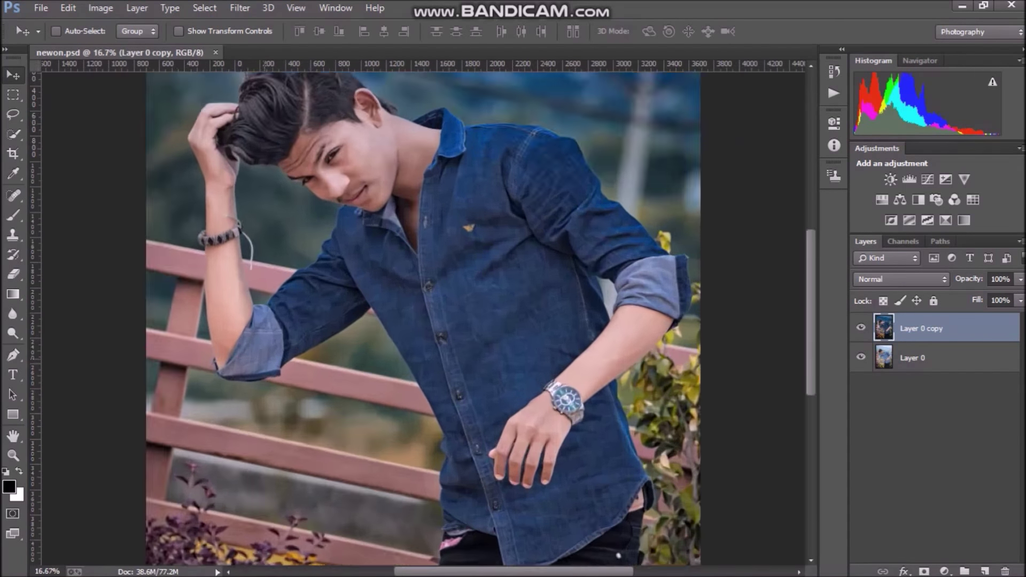
key(ctrl+plus)
scroll(422, 319, up, 1)
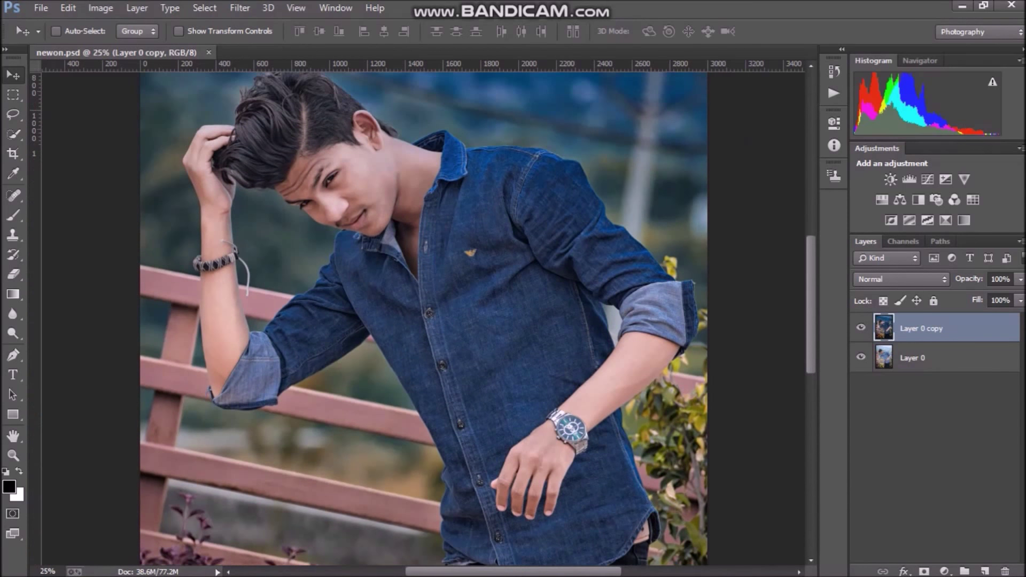
scroll(422, 319, up, 4)
click(240, 8)
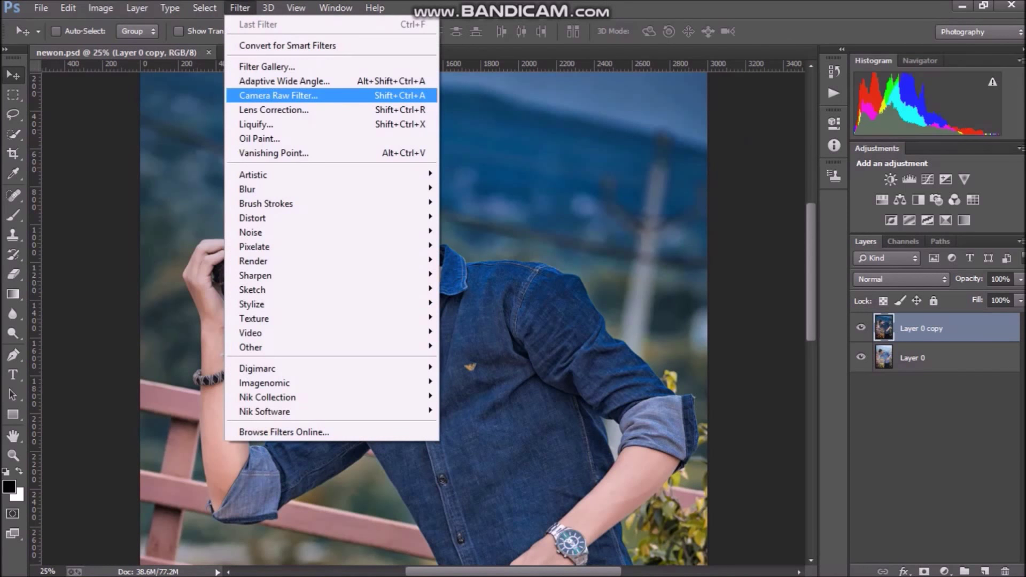
click(278, 138)
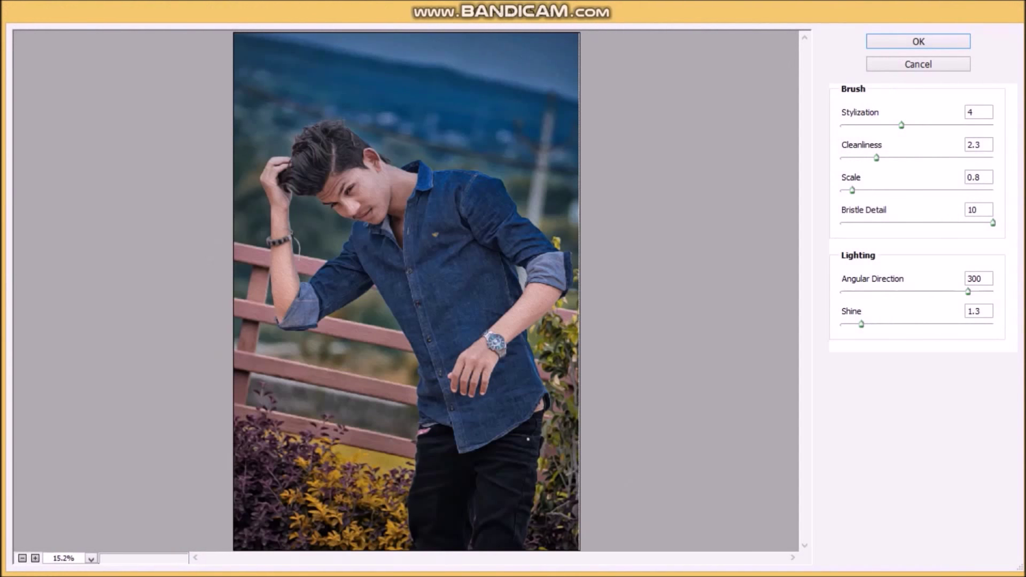
drag(861, 324, 842, 324)
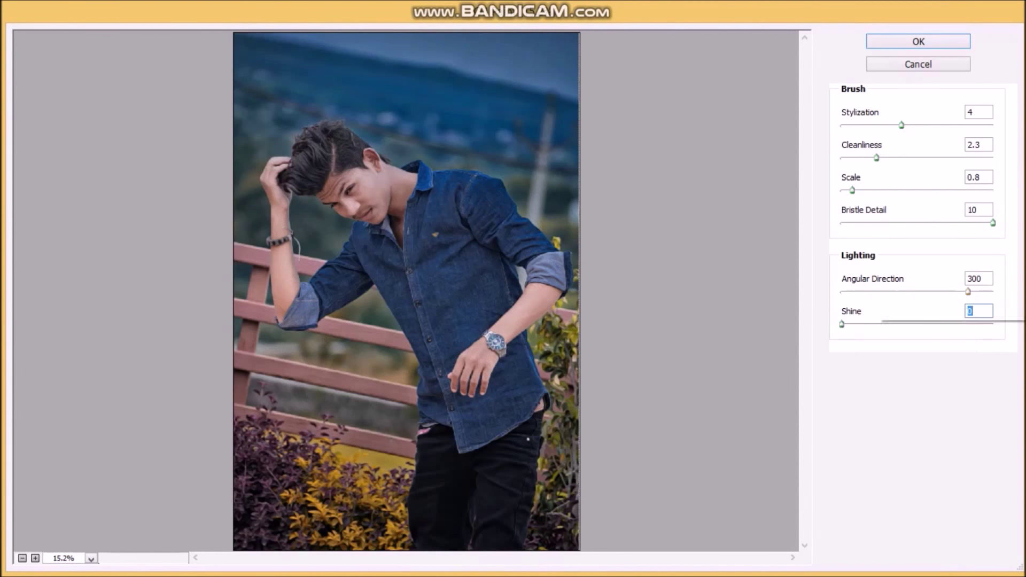
mouse_move(968, 291)
mouse_down()
mouse_move(849, 292)
mouse_move(860, 292)
mouse_up()
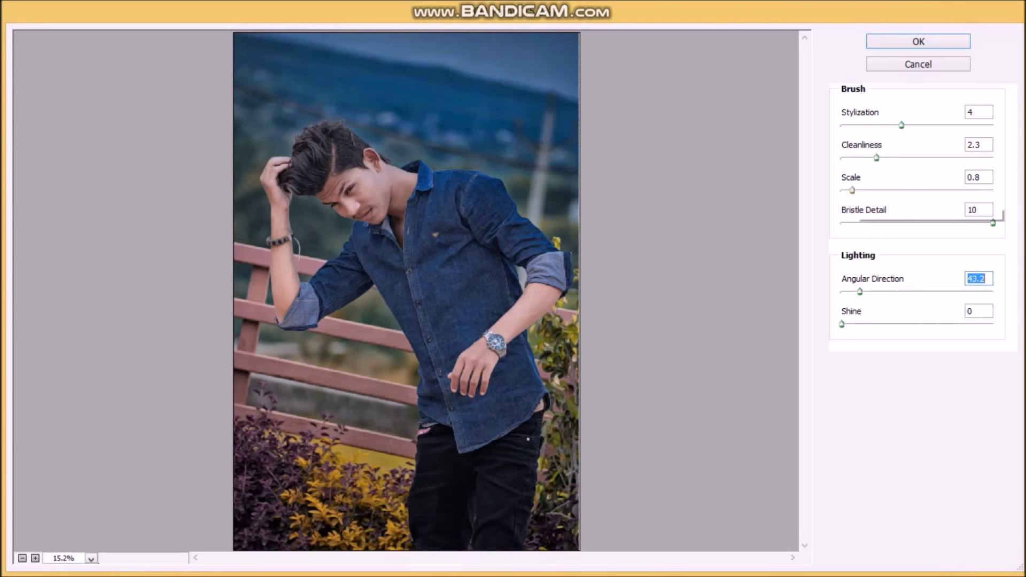
click(861, 223)
drag(860, 223, 859, 223)
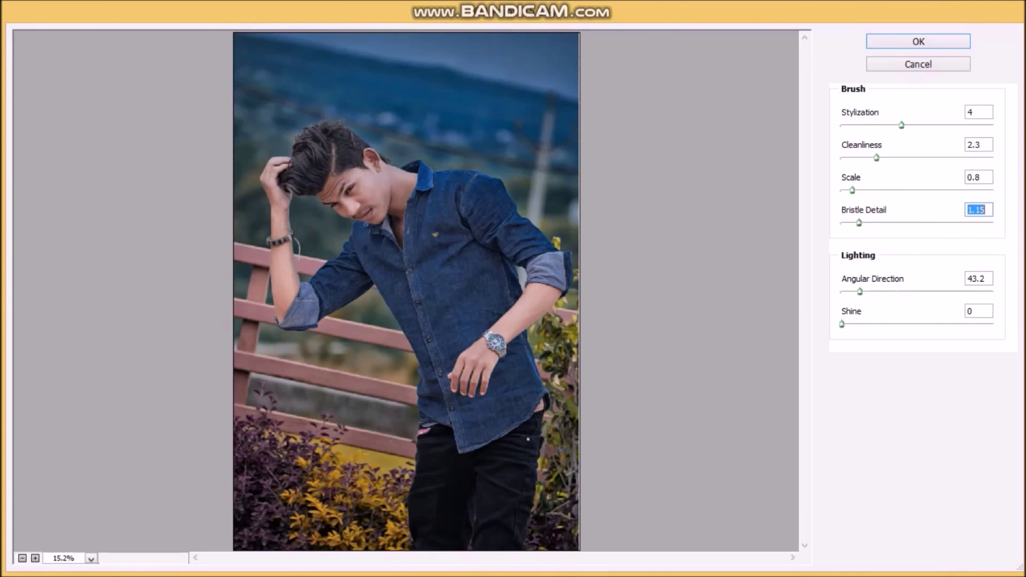
Step: Finalize Oil Paint: Stylization 3.71, Cleanliness 2.4, Bristle Detail 0.8, Angular Direction 19.8, and apply
scroll(406, 291, up, 3)
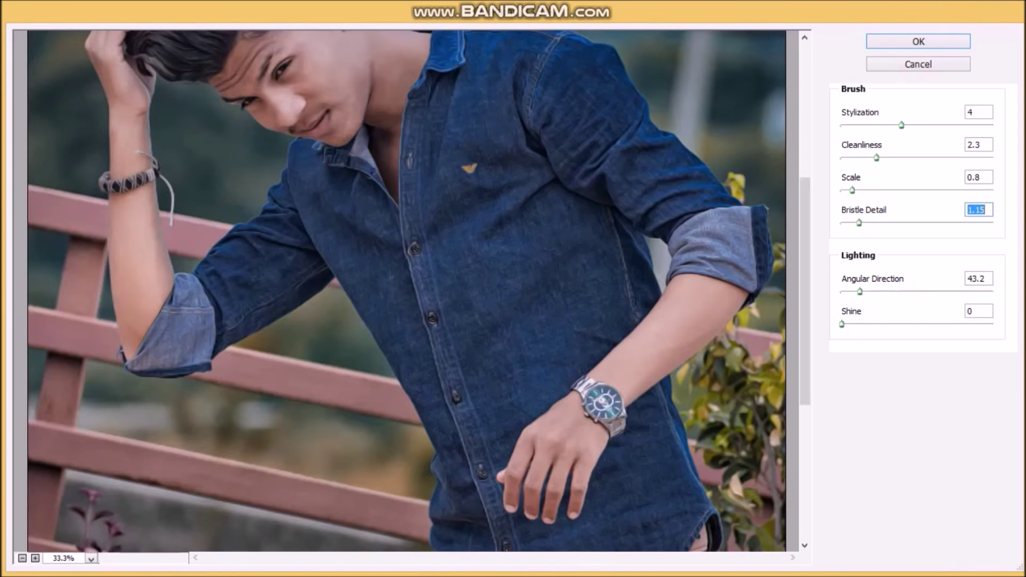
scroll(406, 291, up, 3)
scroll(406, 291, up, 2)
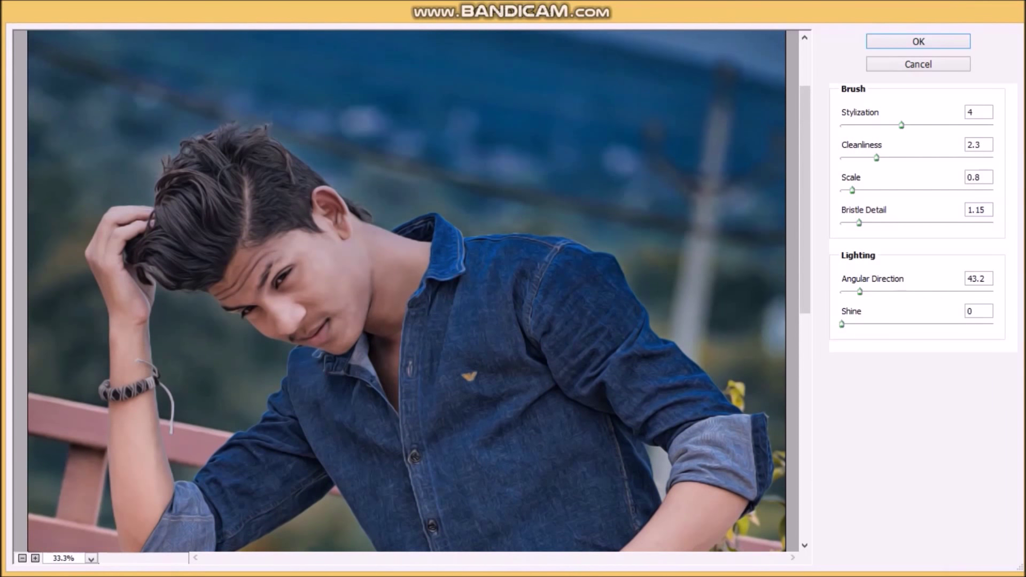
text(2.33)
key(Tab)
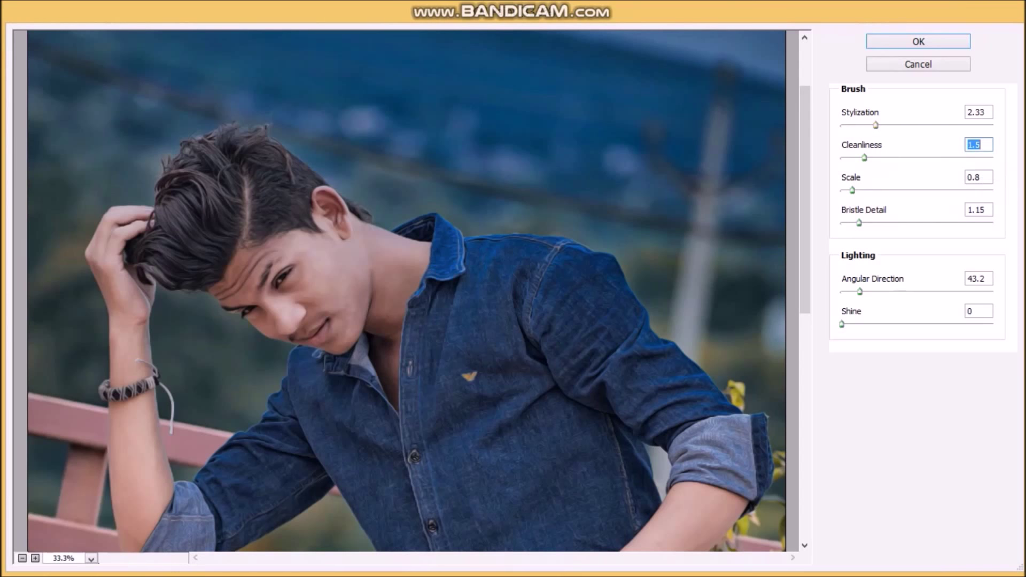
drag(875, 125, 897, 125)
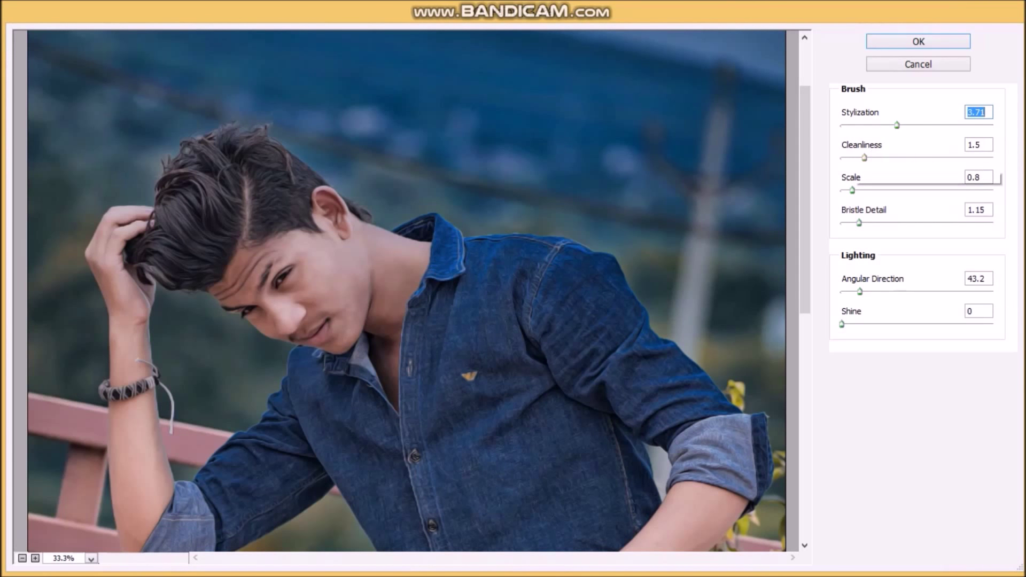
drag(864, 158, 877, 157)
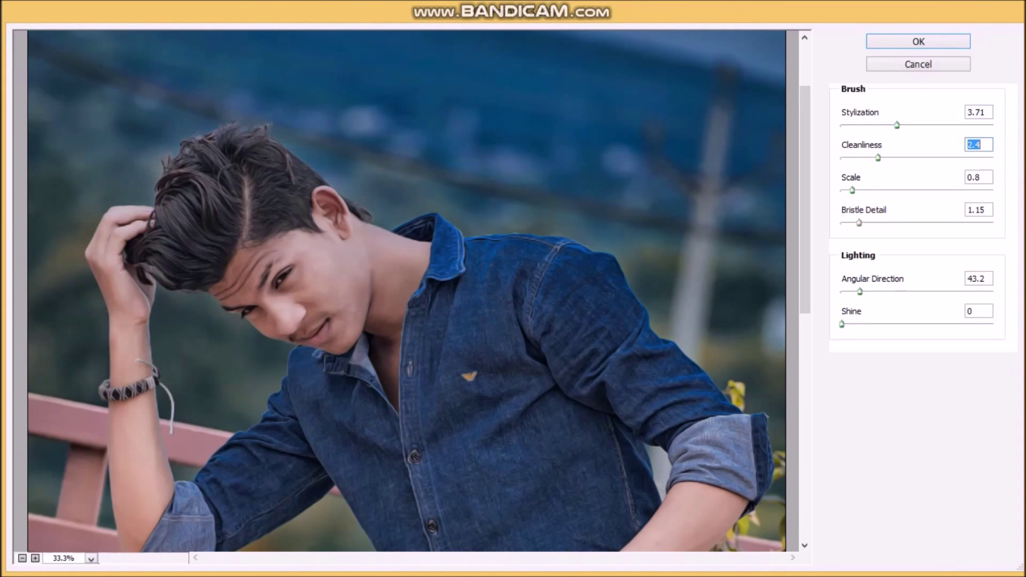
drag(859, 223, 853, 223)
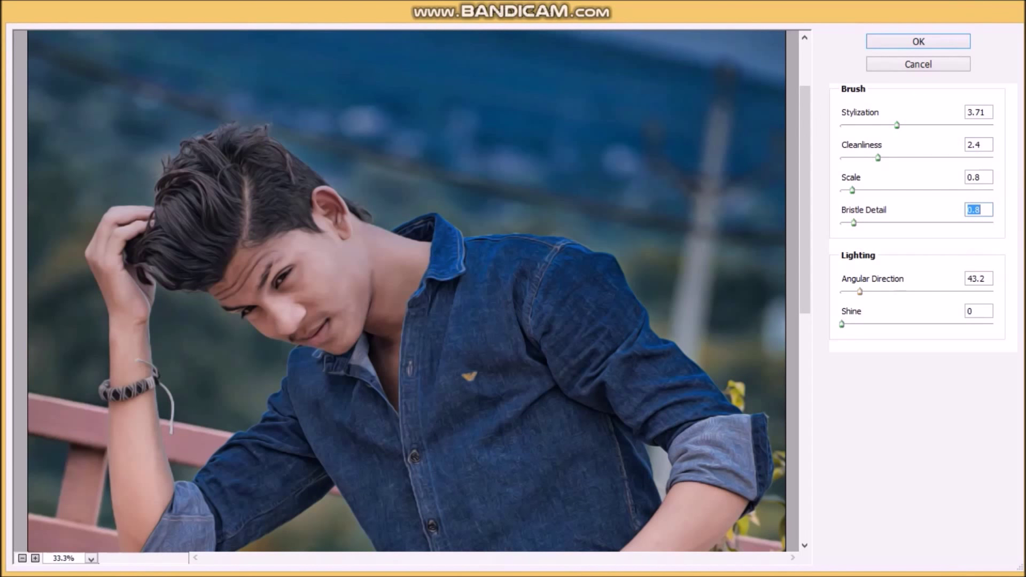
drag(860, 292, 850, 292)
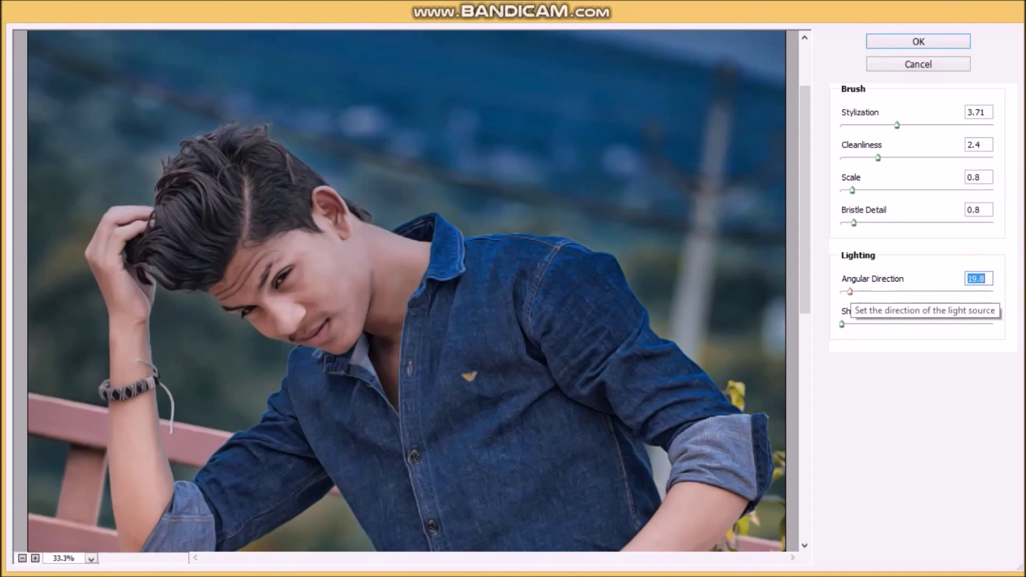
key(Return)
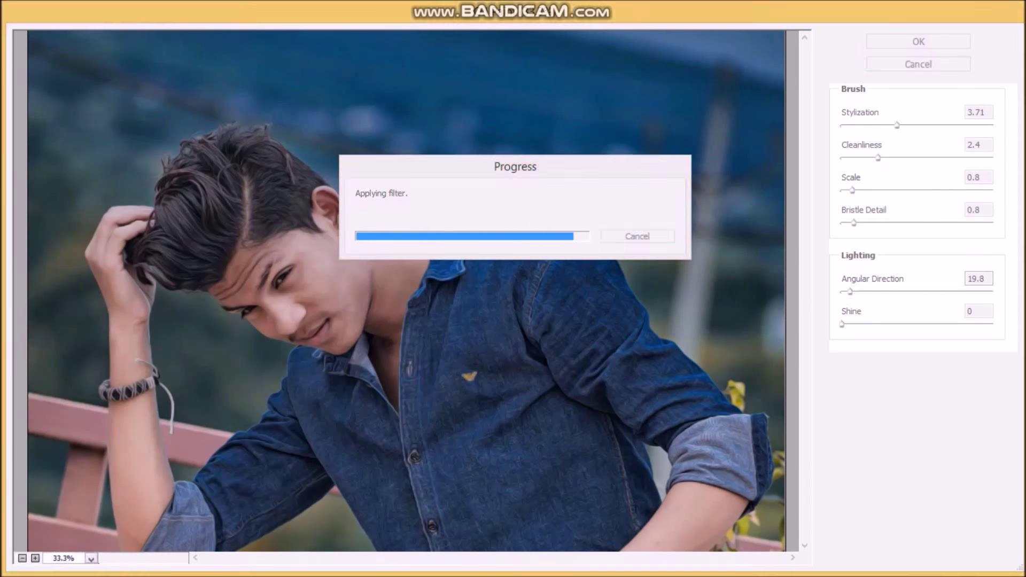
key(ctrl+minus)
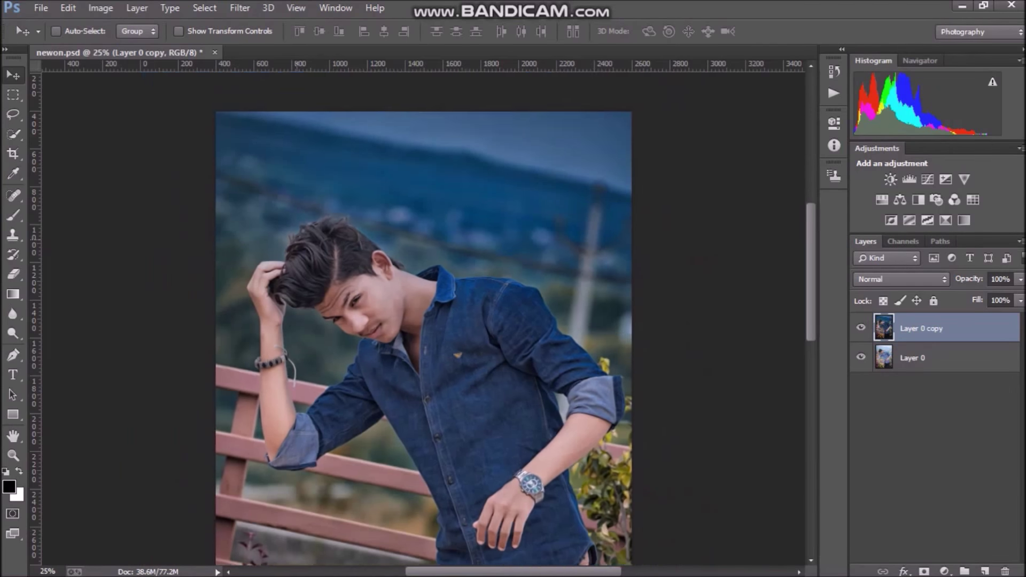
key(ctrl+minus)
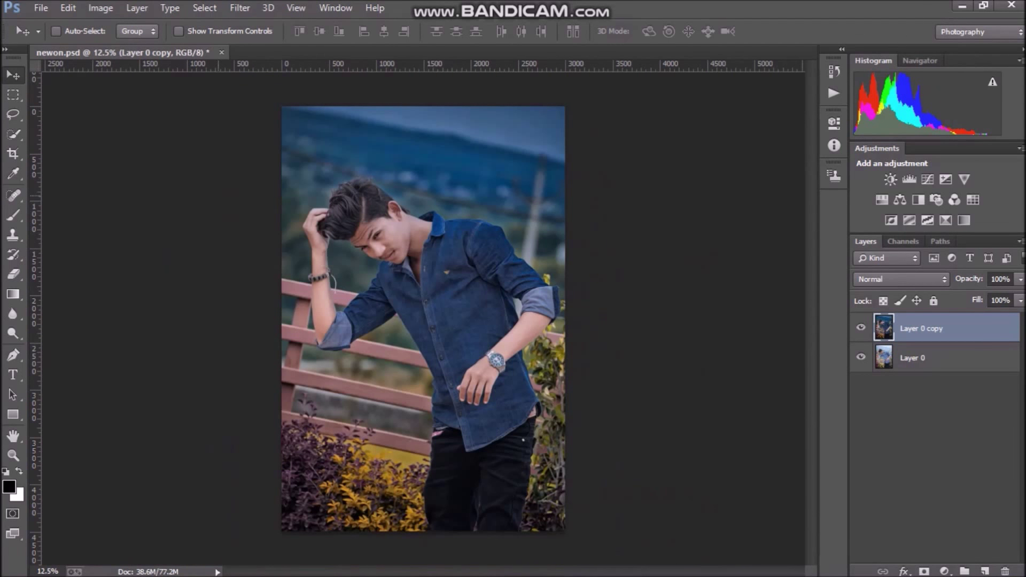
key(ctrl+plus)
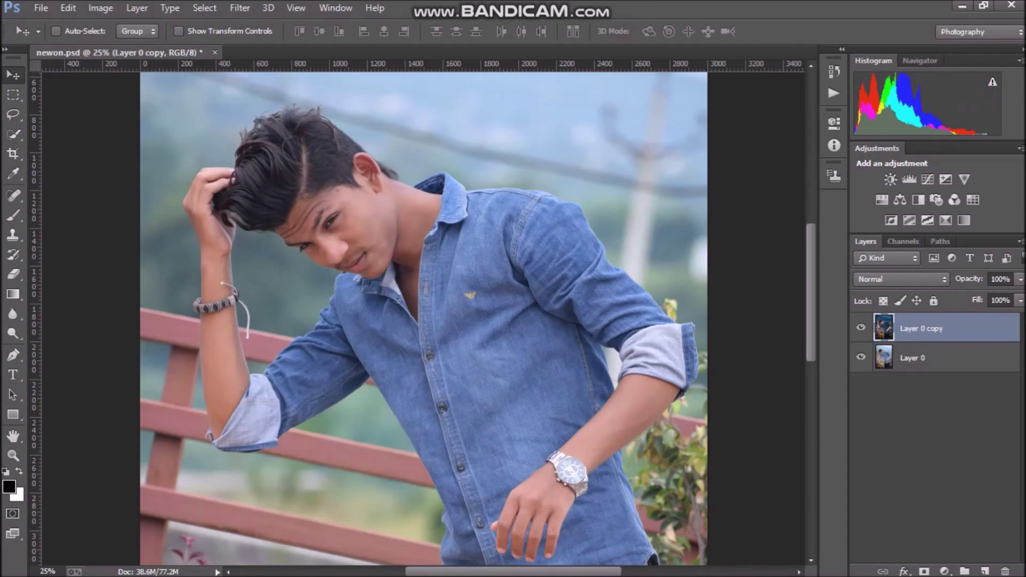
click(861, 328)
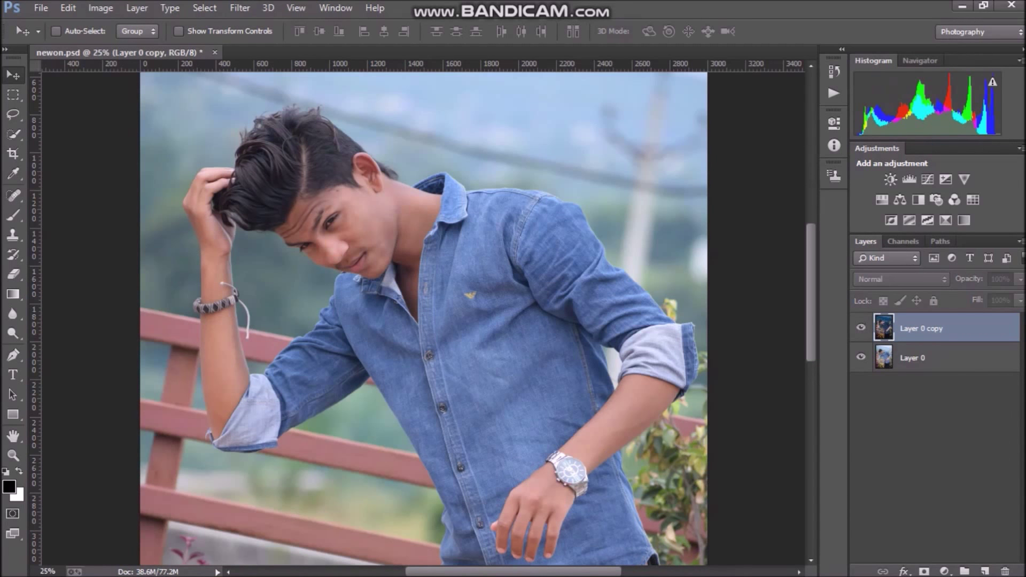
click(861, 328)
click(861, 328)
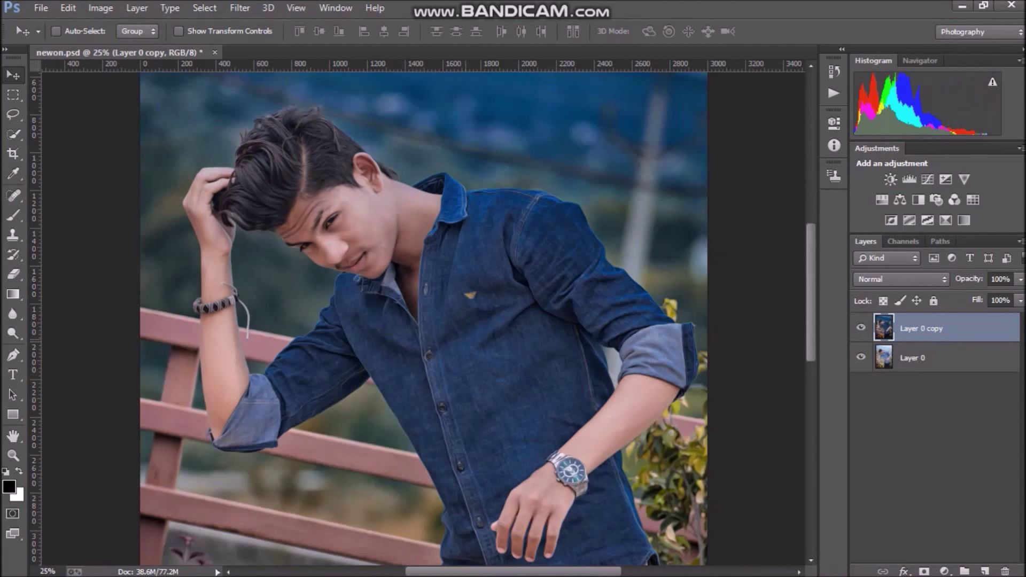
key(ctrl+minus)
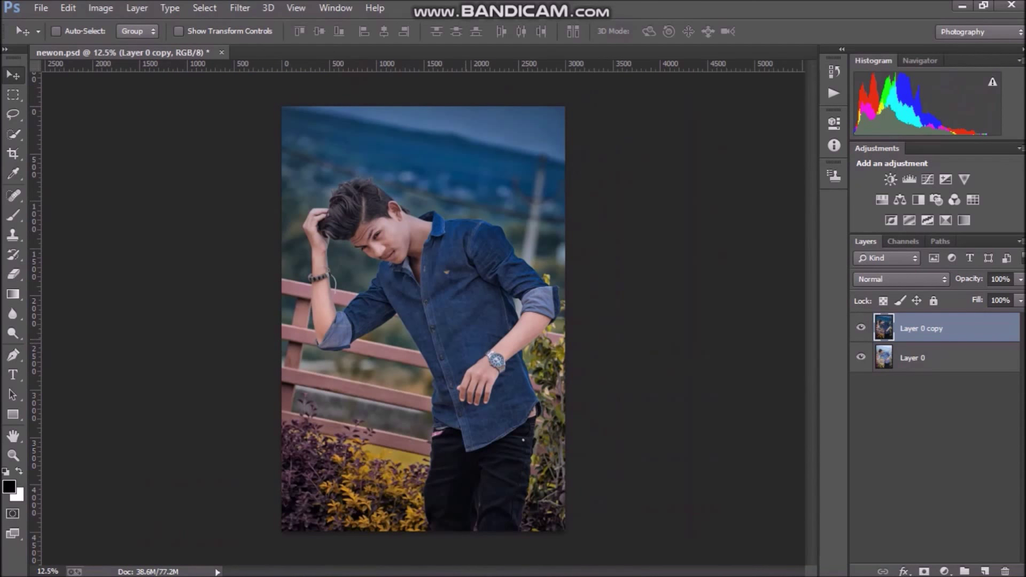
key(ctrl+plus)
key(alt+f)
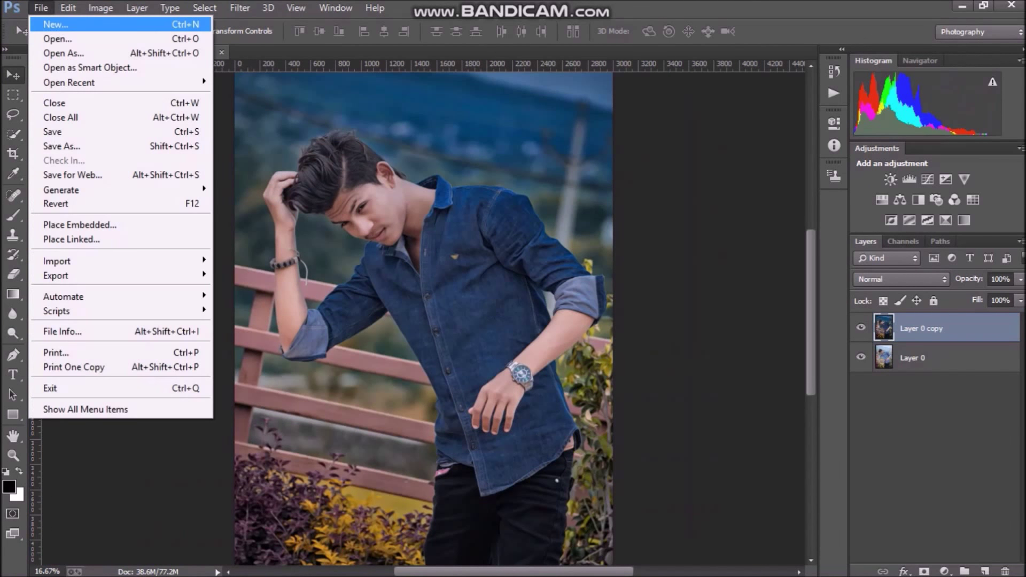
Step: Open the pink neon triangle PNG from my pic > Photo stok > neon
key(Down)
key(Return)
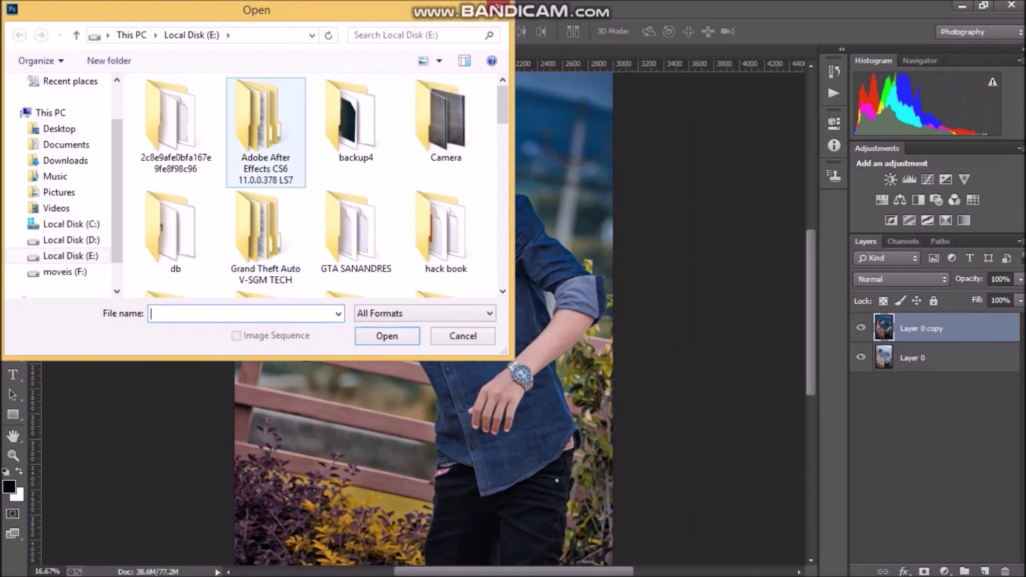
scroll(326, 185, down, 1)
scroll(342, 160, down, 3)
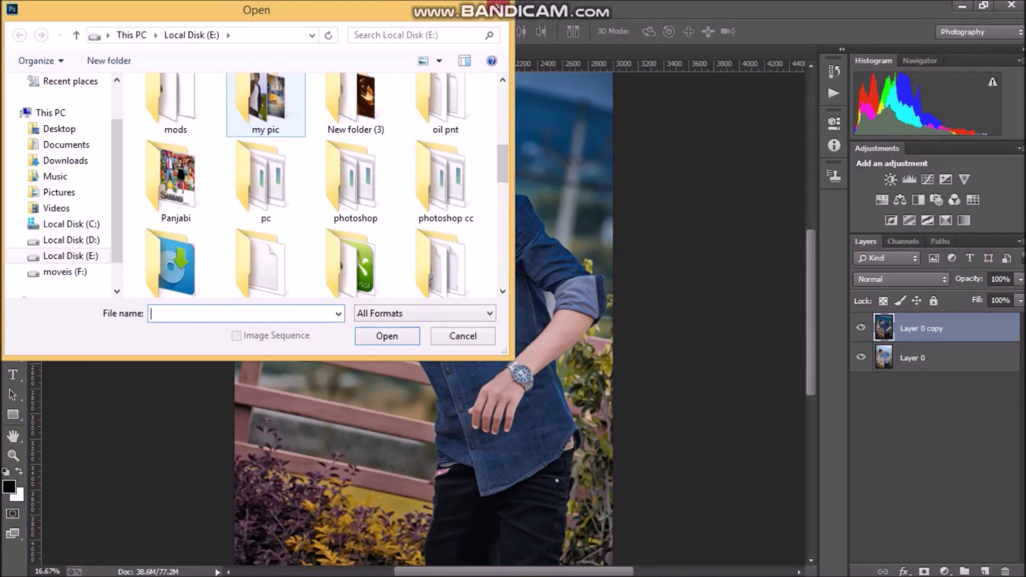
scroll(343, 160, up, 1)
double_click(268, 104)
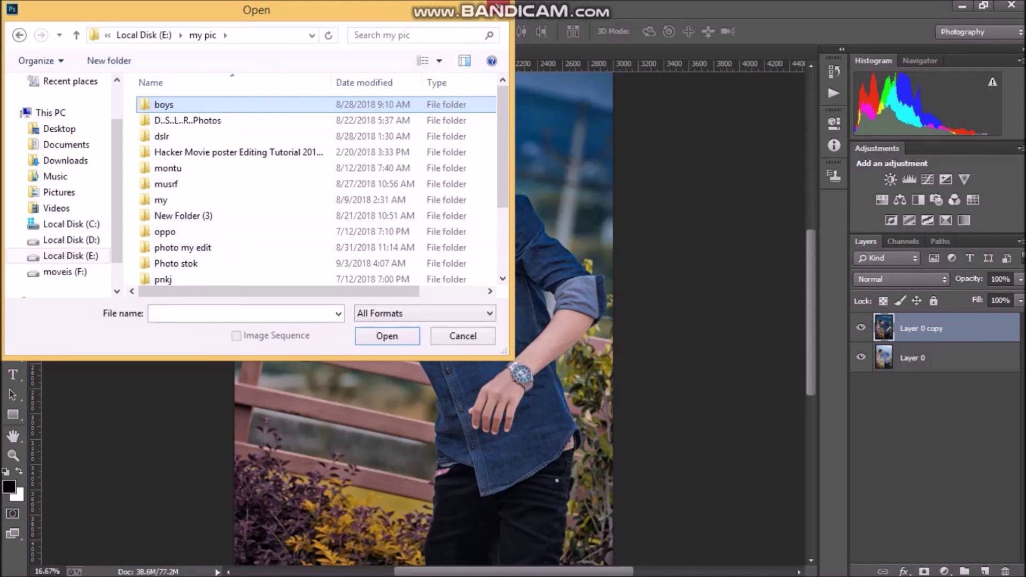
click(176, 264)
double_click(176, 264)
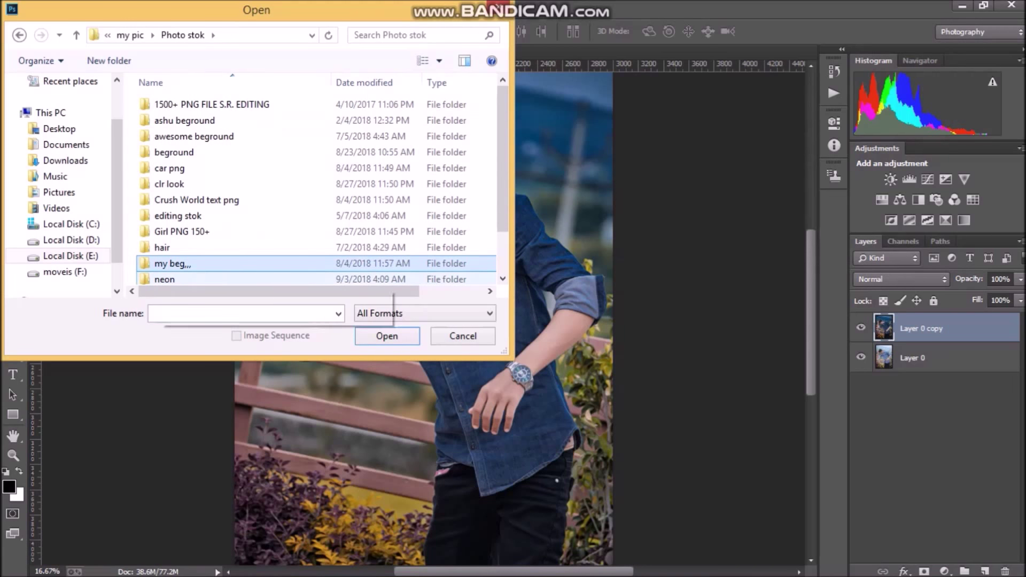
double_click(166, 279)
double_click(176, 120)
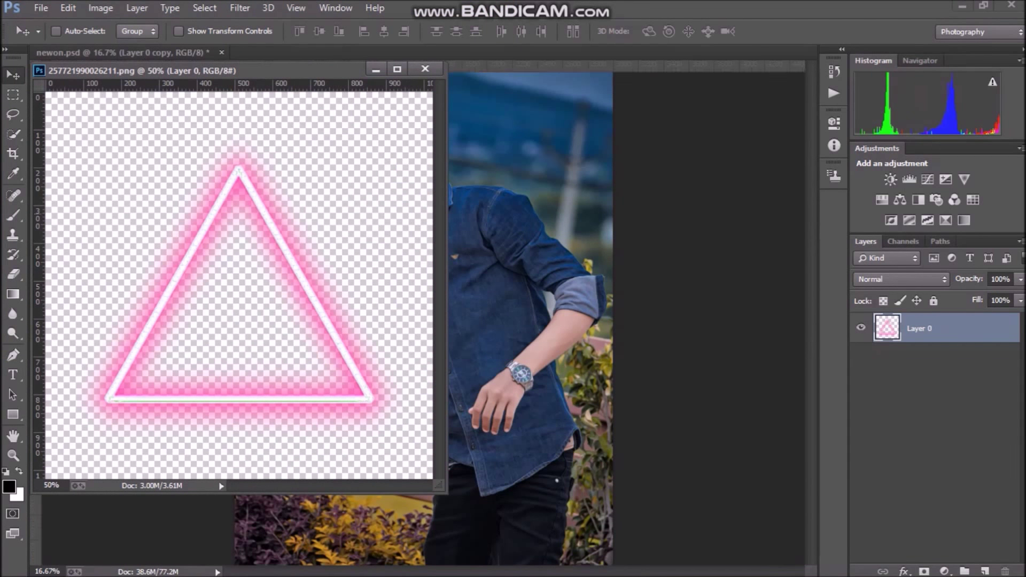
Step: Drag the neon triangle into newon.psd as Layer 1 and enlarge it around the man
drag(239, 299, 520, 322)
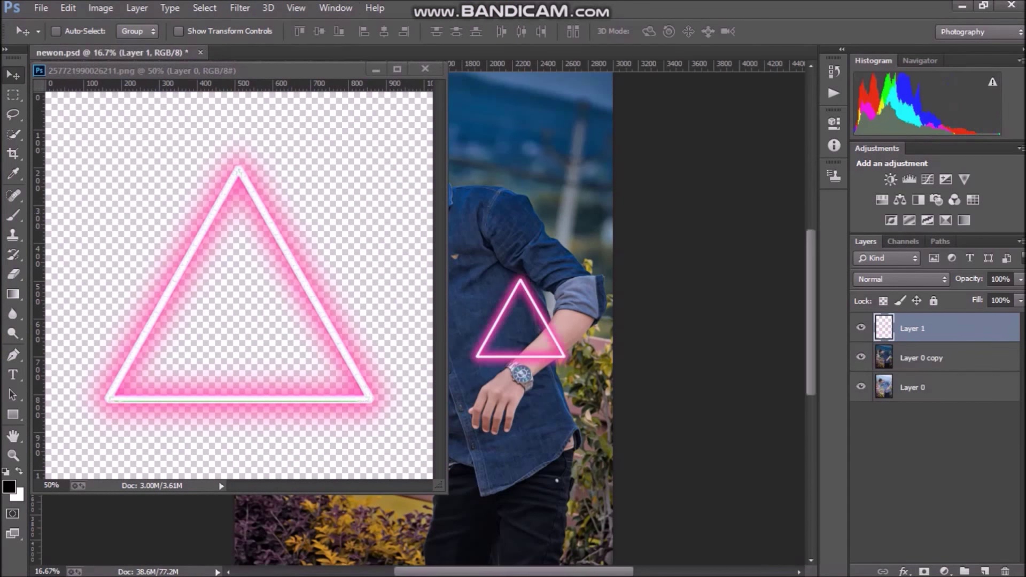
click(425, 69)
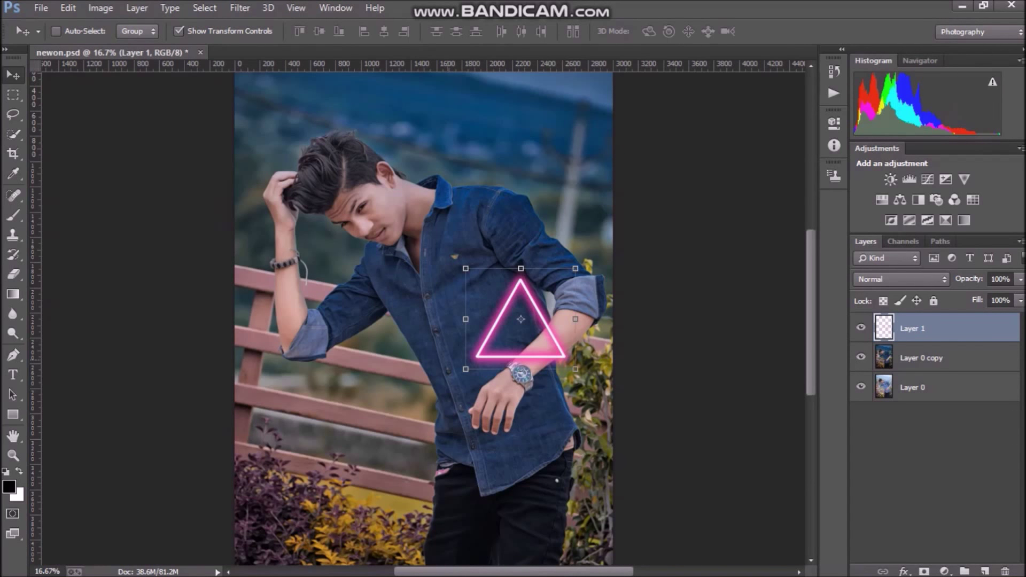
key(ctrl+t)
mouse_move(465, 268)
mouse_down()
mouse_move(405, 238)
mouse_move(341, 162)
mouse_move(299, 206)
mouse_up()
drag(470, 235, 410, 180)
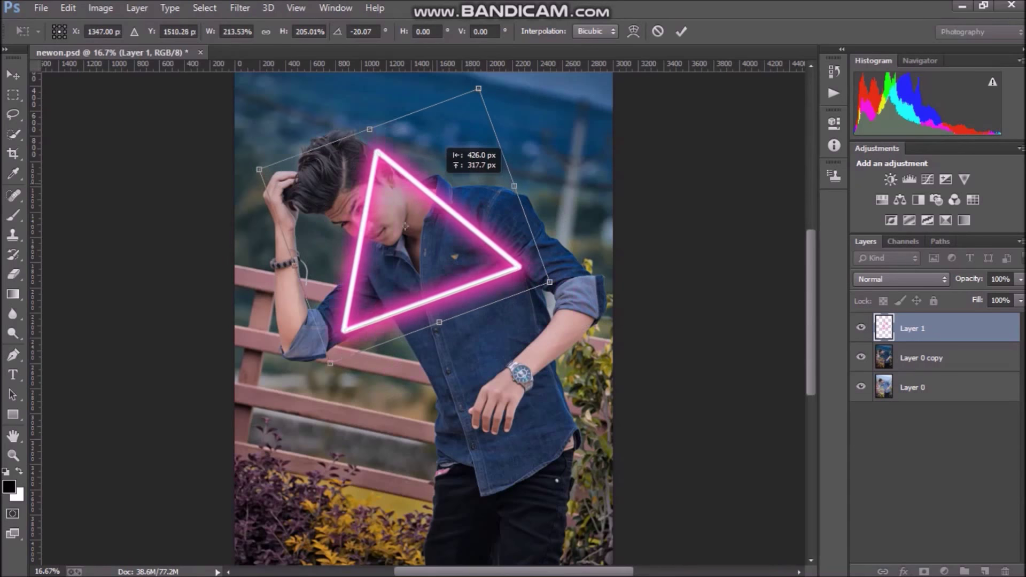
drag(322, 348, 329, 376)
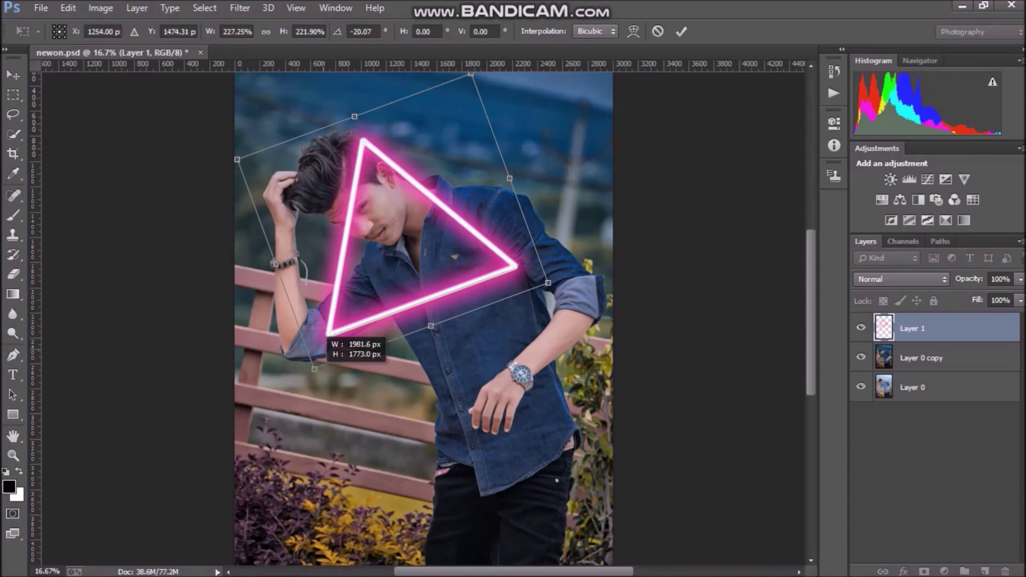
mouse_move(443, 230)
mouse_down()
mouse_move(483, 232)
mouse_move(481, 245)
mouse_up()
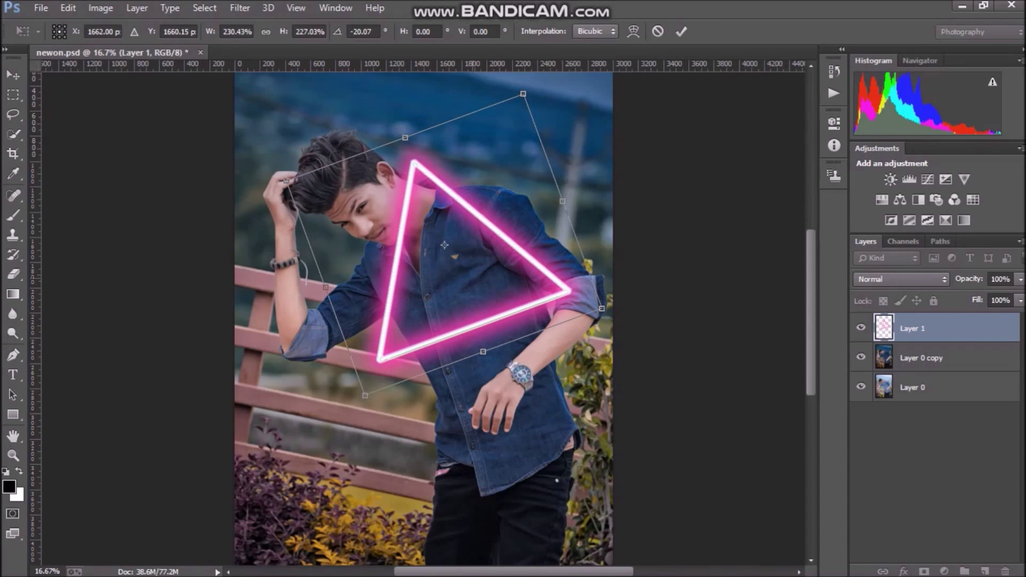
drag(365, 396, 334, 474)
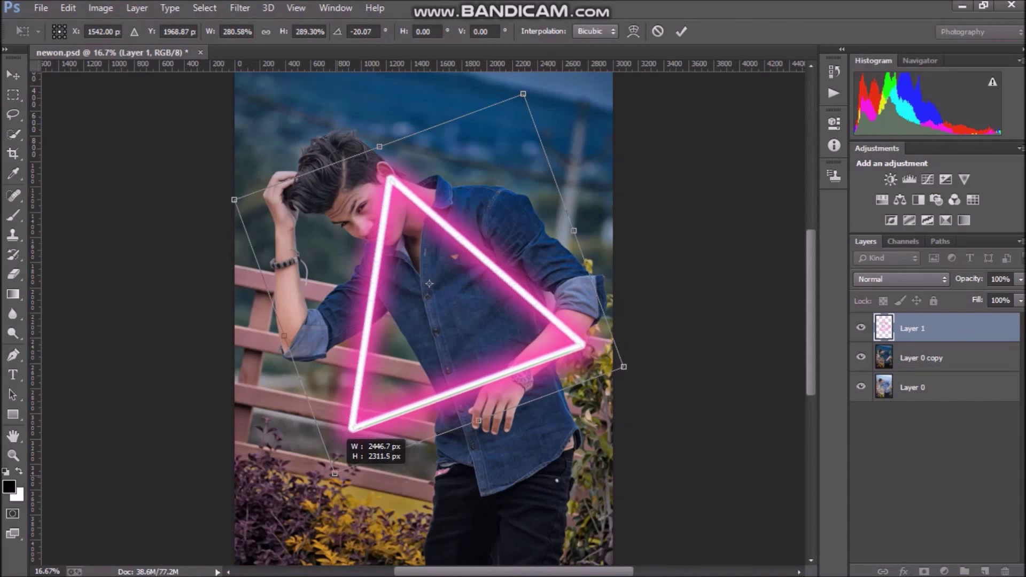
drag(335, 474, 310, 496)
drag(459, 263, 471, 193)
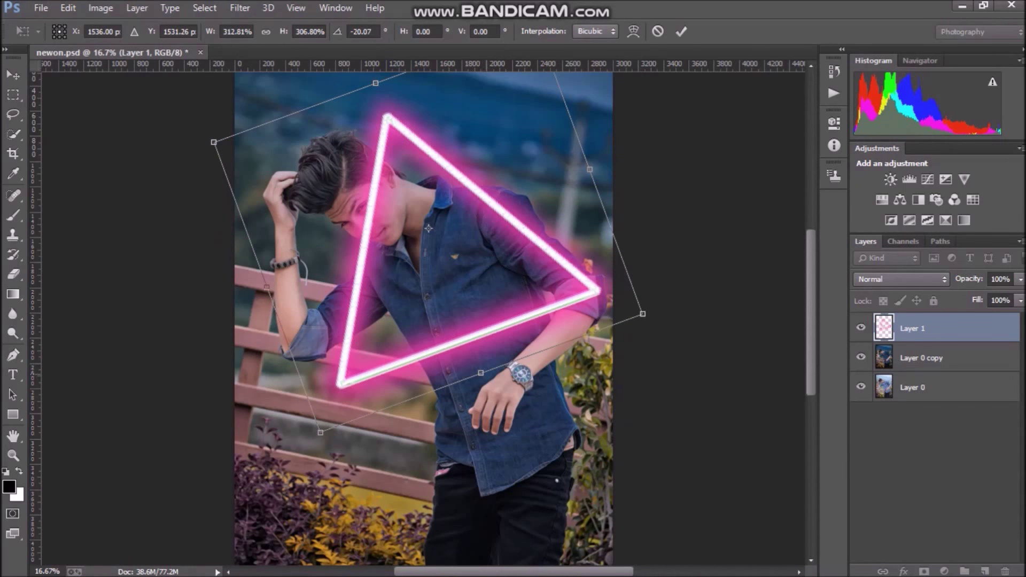
Step: Refine the triangle's height, width and position to frame head to hips, then commit
drag(481, 372, 498, 421)
drag(275, 310, 233, 325)
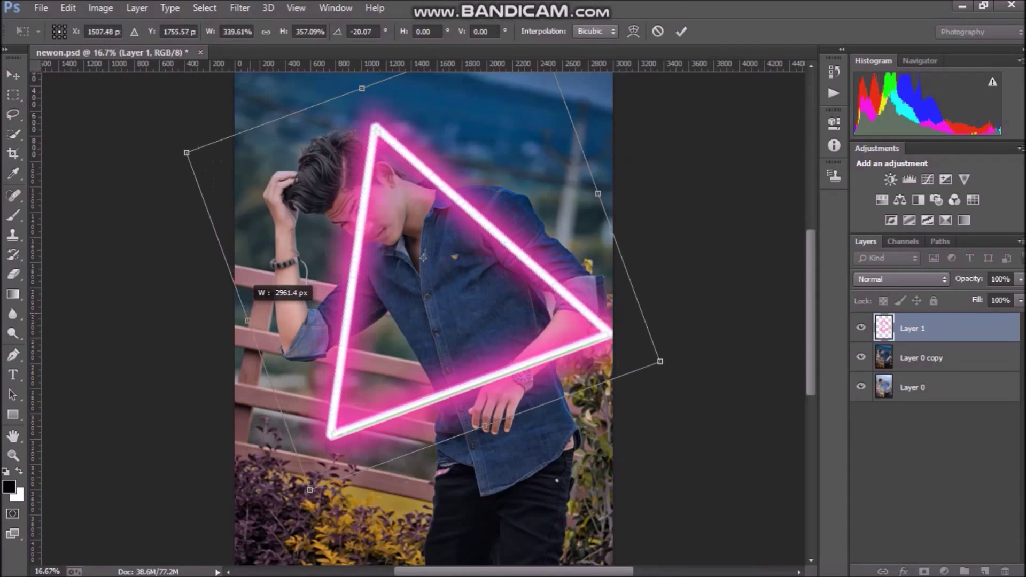
drag(425, 289, 421, 271)
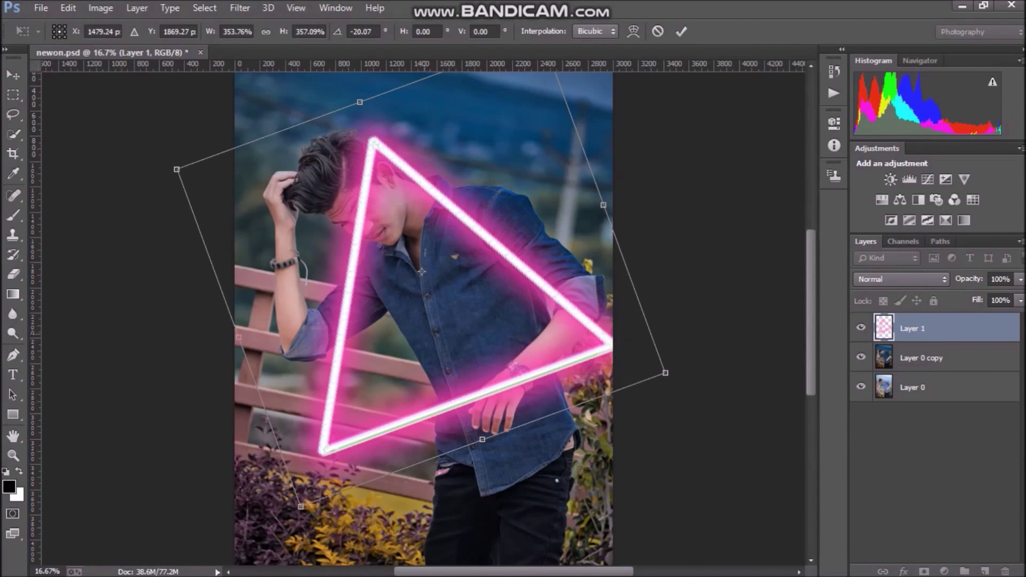
drag(604, 204, 591, 209)
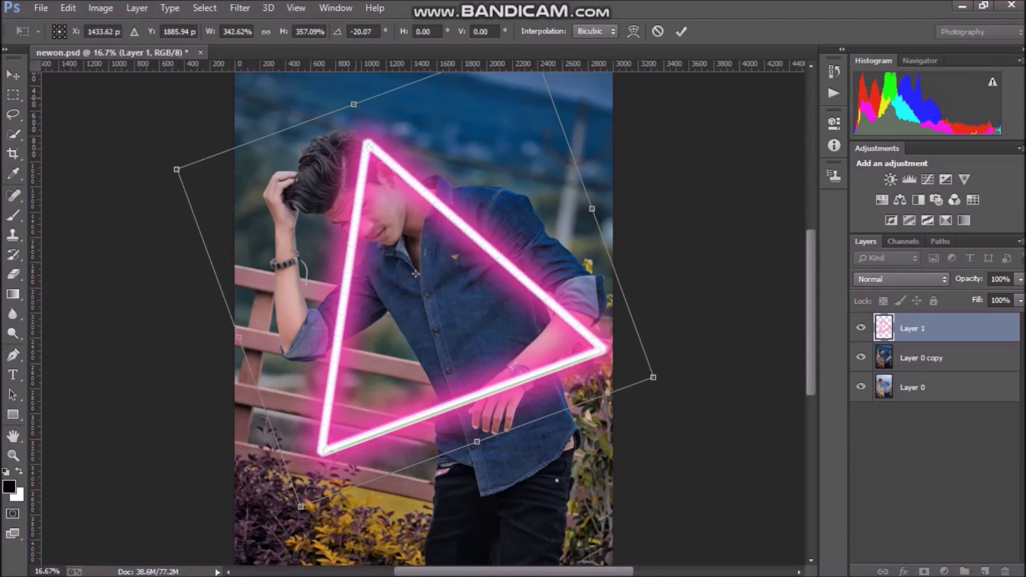
drag(354, 105, 361, 123)
drag(434, 264, 435, 263)
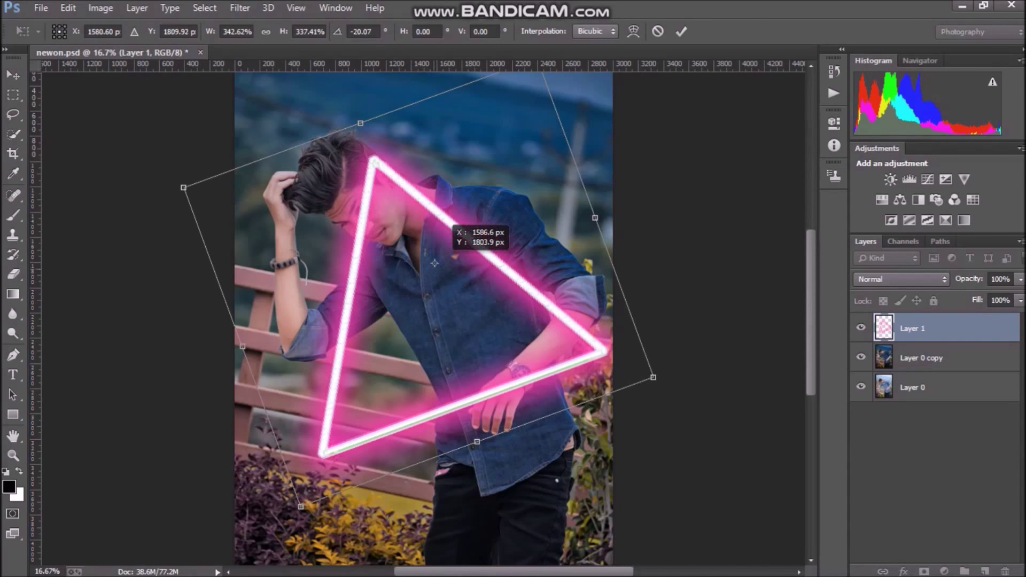
drag(463, 229, 474, 205)
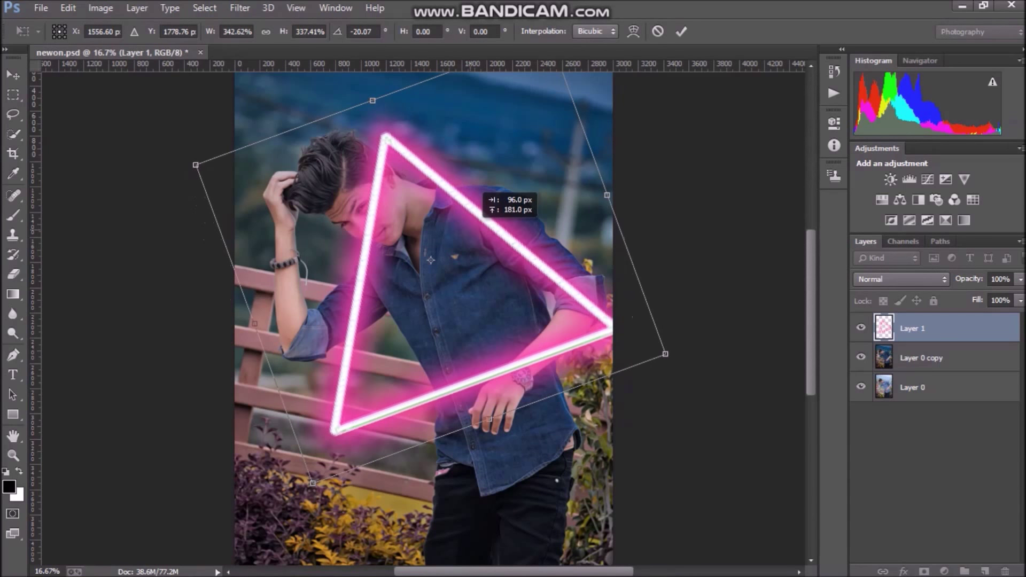
drag(431, 260, 422, 261)
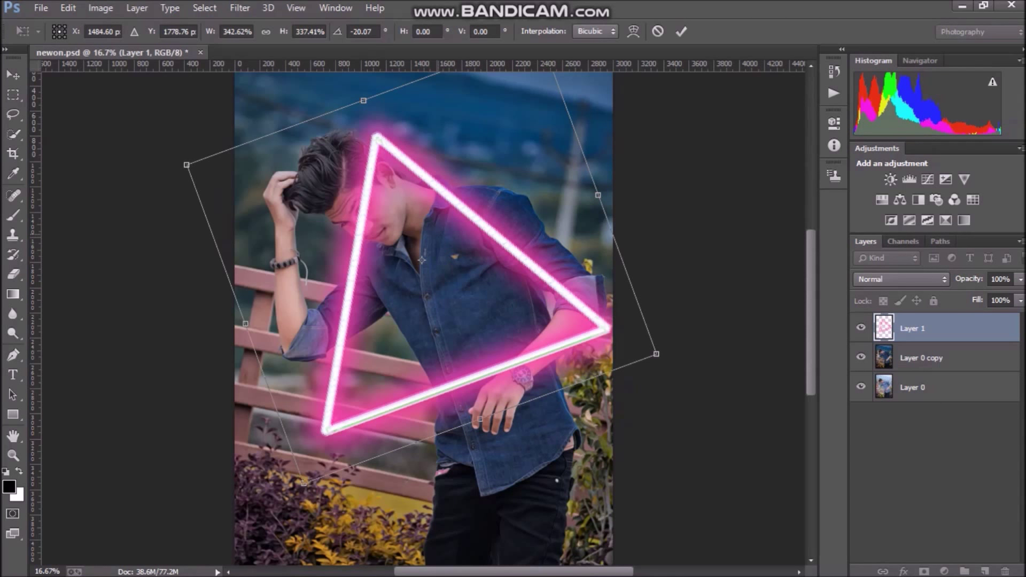
key(Return)
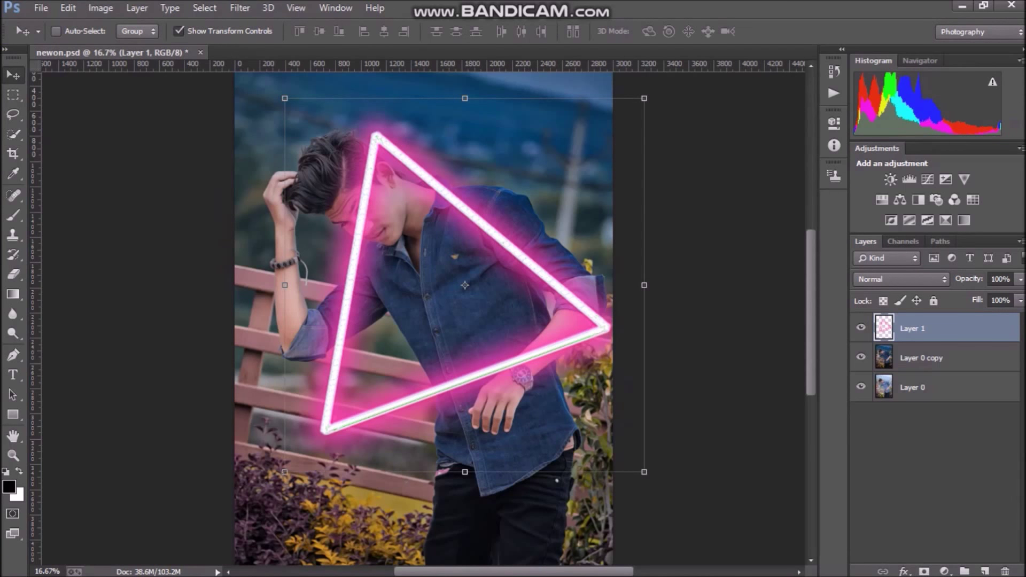
Step: Hide transform controls and set up a large, soft round 0%-hardness eraser, zoomed in
click(179, 31)
click(14, 274)
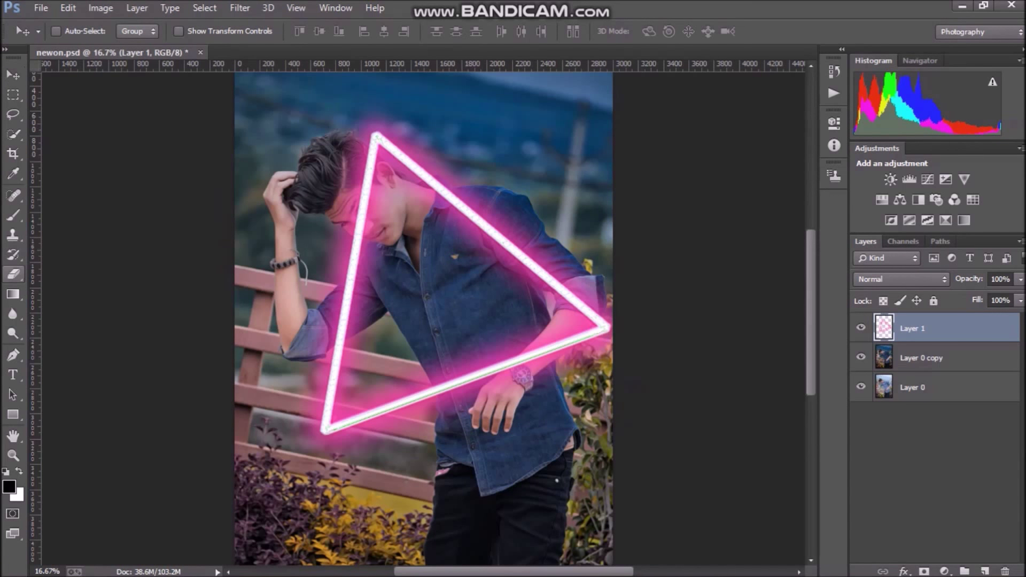
click(76, 31)
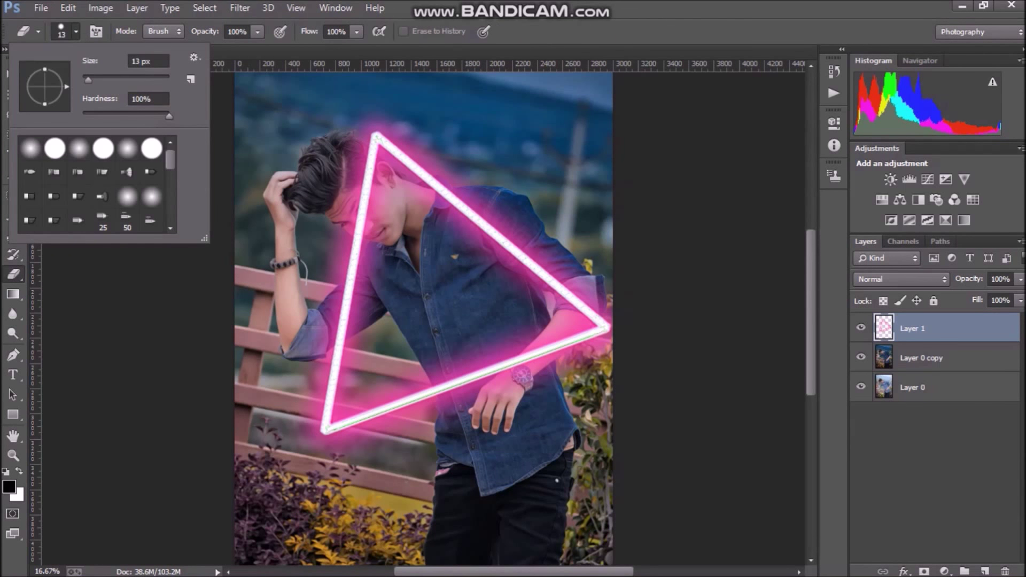
click(31, 148)
drag(88, 80, 123, 80)
key(Return)
key(ctrl+plus)
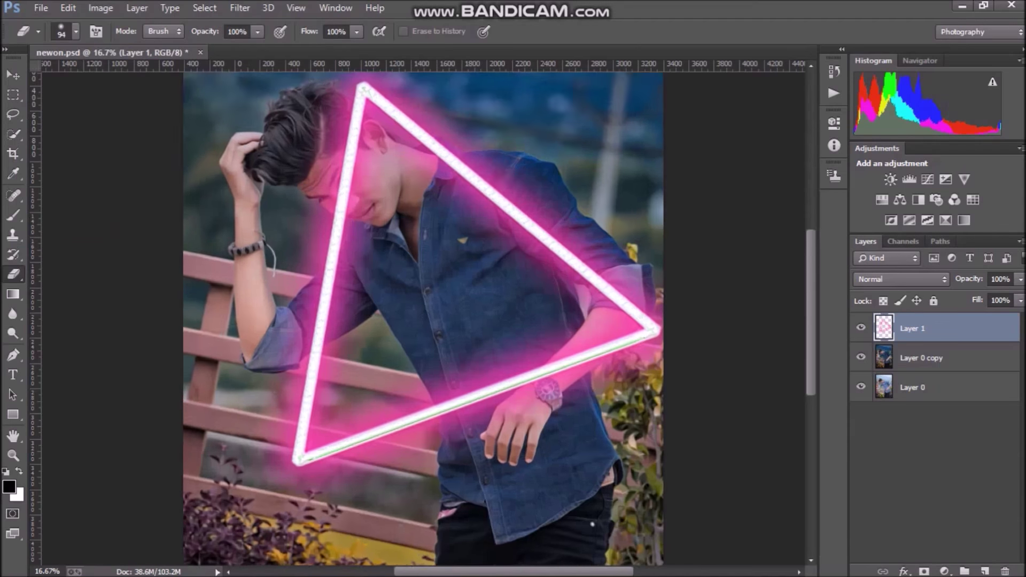
key(ctrl+plus)
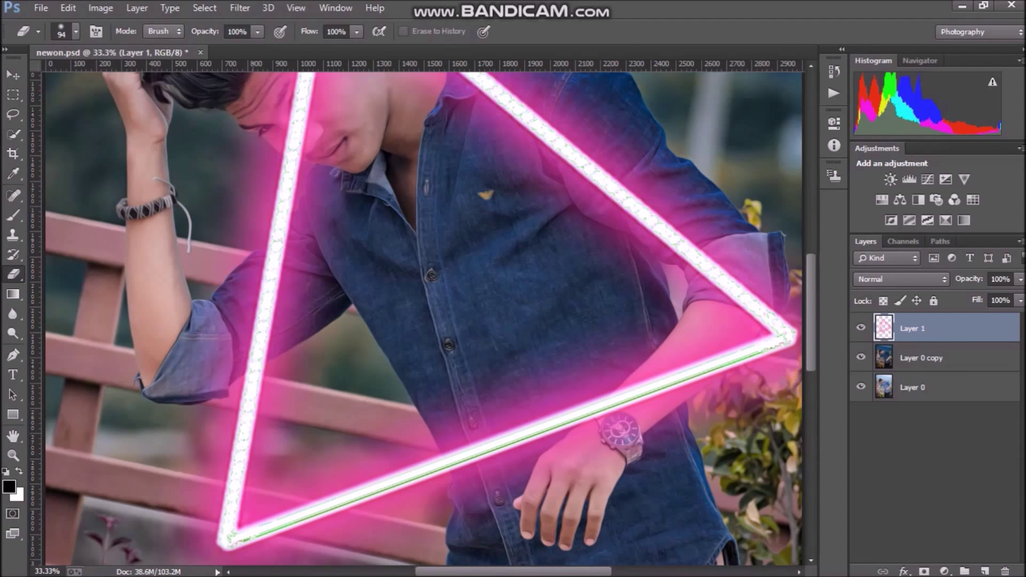
Step: Erase the pink glow from the sleeve, near the collar, beside the left edge and around the cuff
mouse_move(262, 329)
mouse_down()
mouse_move(228, 319)
mouse_move(237, 368)
mouse_move(321, 261)
mouse_move(323, 280)
mouse_move(270, 265)
mouse_move(305, 233)
mouse_move(254, 278)
mouse_move(248, 268)
mouse_move(284, 235)
mouse_move(318, 224)
mouse_move(317, 241)
mouse_move(315, 198)
mouse_move(293, 221)
mouse_move(328, 188)
mouse_up()
drag(337, 227, 327, 203)
drag(329, 155, 308, 186)
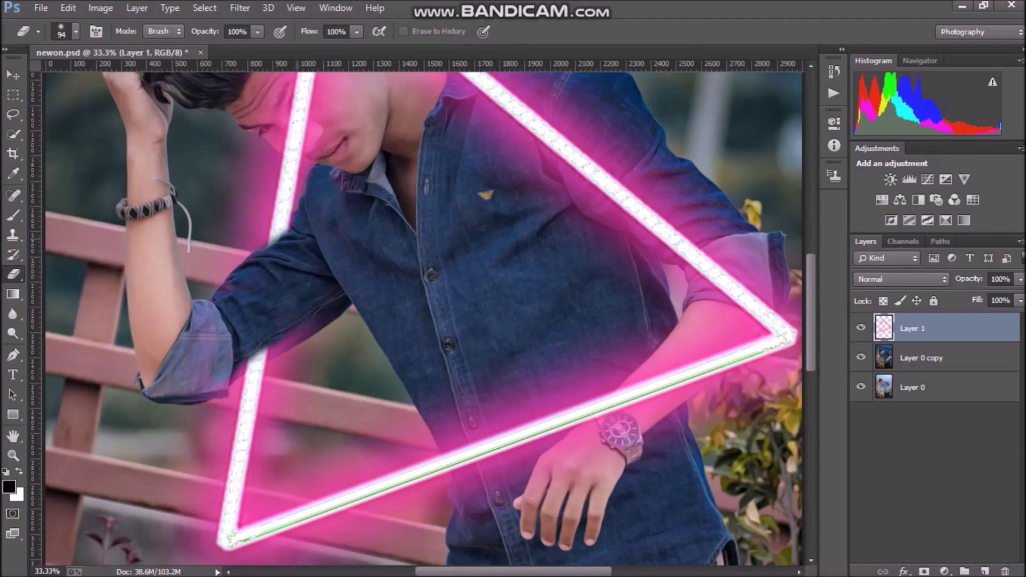
drag(292, 237, 287, 226)
mouse_move(262, 353)
mouse_down()
mouse_move(238, 372)
mouse_move(295, 335)
mouse_up()
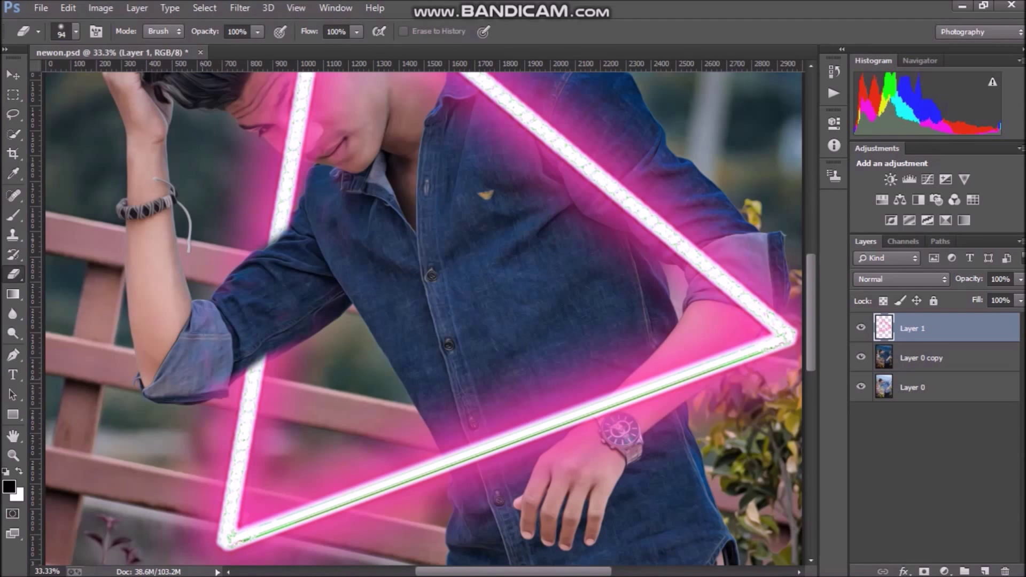
drag(238, 374, 289, 348)
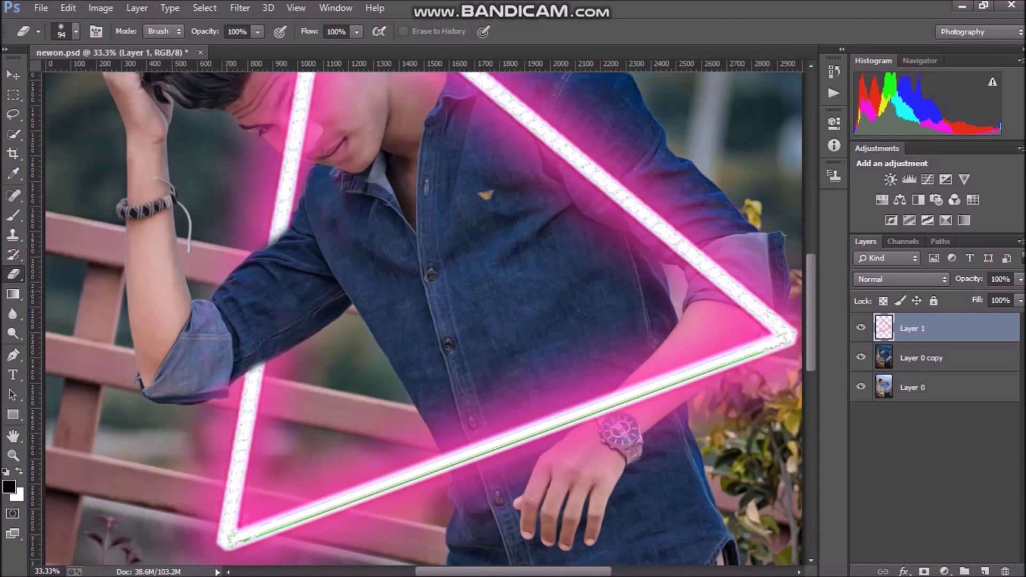
Step: Erase a small glow patch near the cuff and the faint pink tint by the collar
key(ctrl+plus)
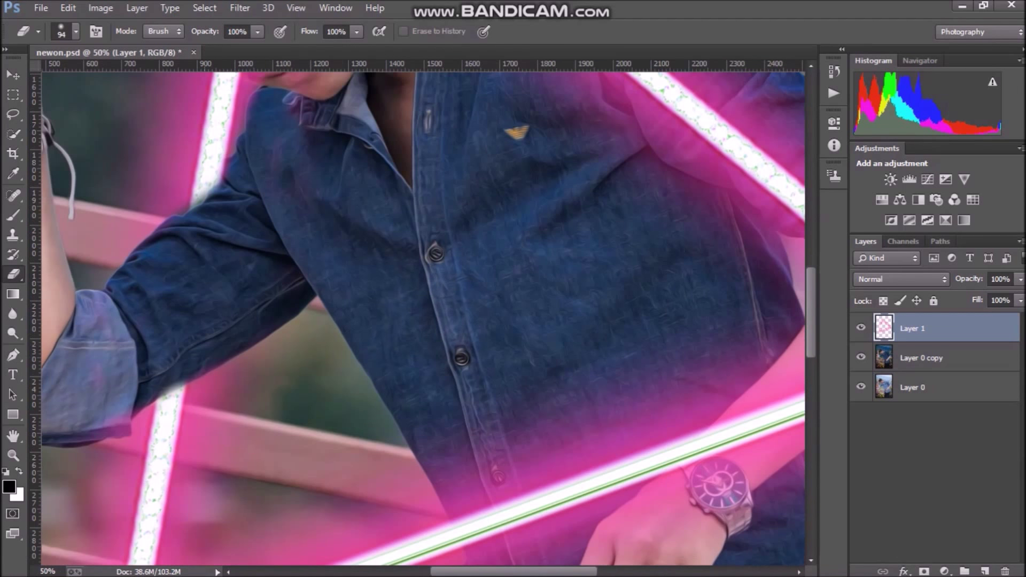
drag(170, 386, 182, 389)
click(300, 107)
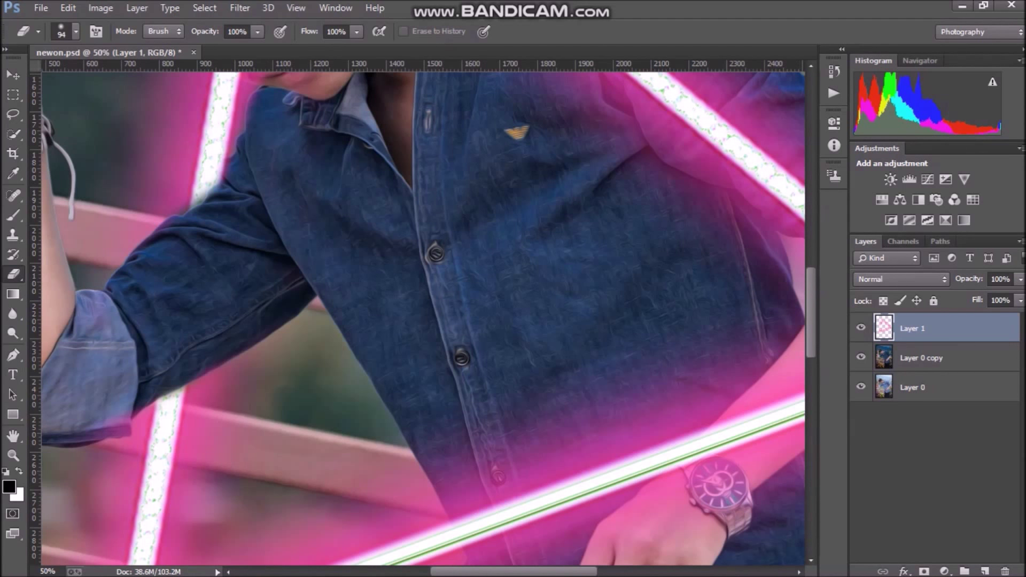
scroll(423, 318, up, 5)
scroll(423, 318, up, 1)
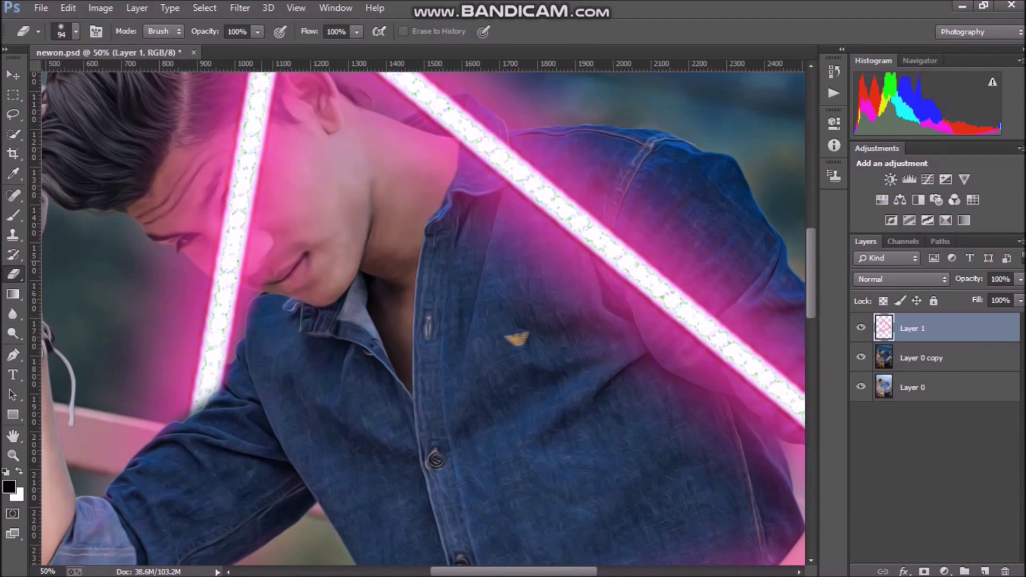
Step: Erase the neon line and glow from the face, forehead and hair
drag(251, 254, 241, 155)
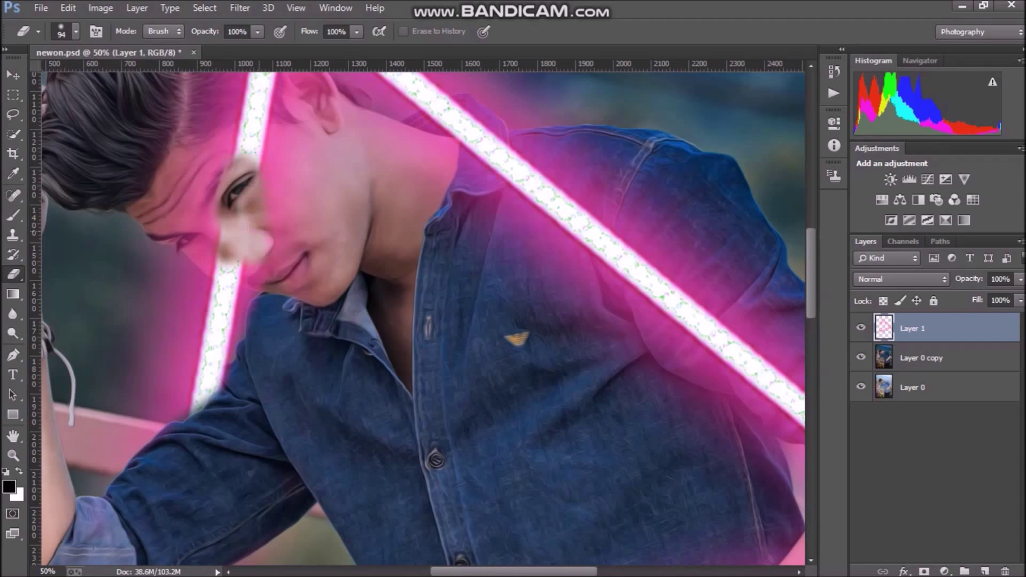
mouse_move(263, 271)
mouse_down()
mouse_move(256, 280)
mouse_move(223, 270)
mouse_move(230, 285)
mouse_move(221, 280)
mouse_move(235, 283)
mouse_move(225, 284)
mouse_move(179, 235)
mouse_move(208, 236)
mouse_move(198, 208)
mouse_move(240, 205)
mouse_up()
drag(241, 155, 283, 182)
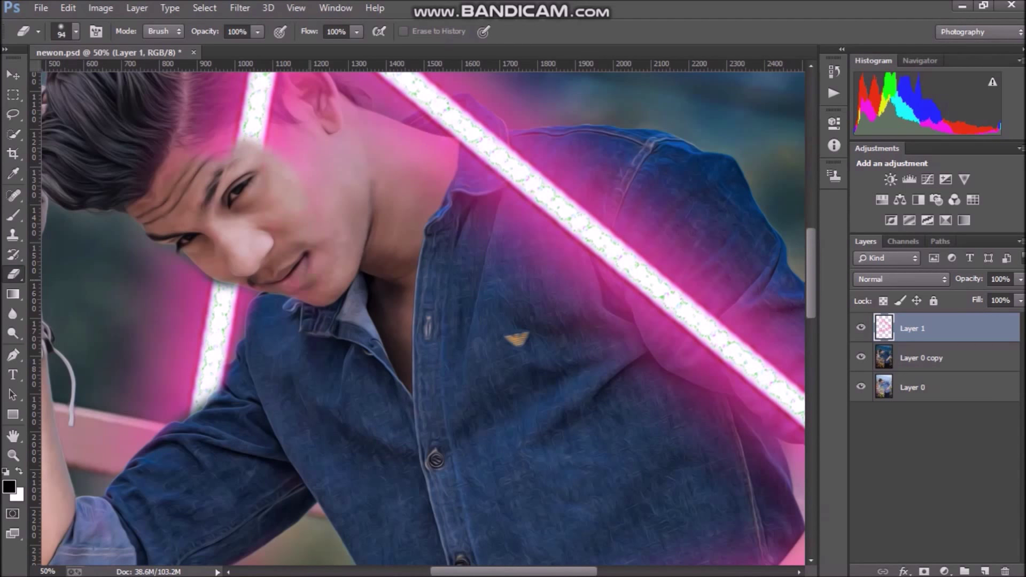
drag(326, 107, 283, 150)
mouse_move(187, 134)
mouse_down()
mouse_move(273, 136)
mouse_move(262, 123)
mouse_up()
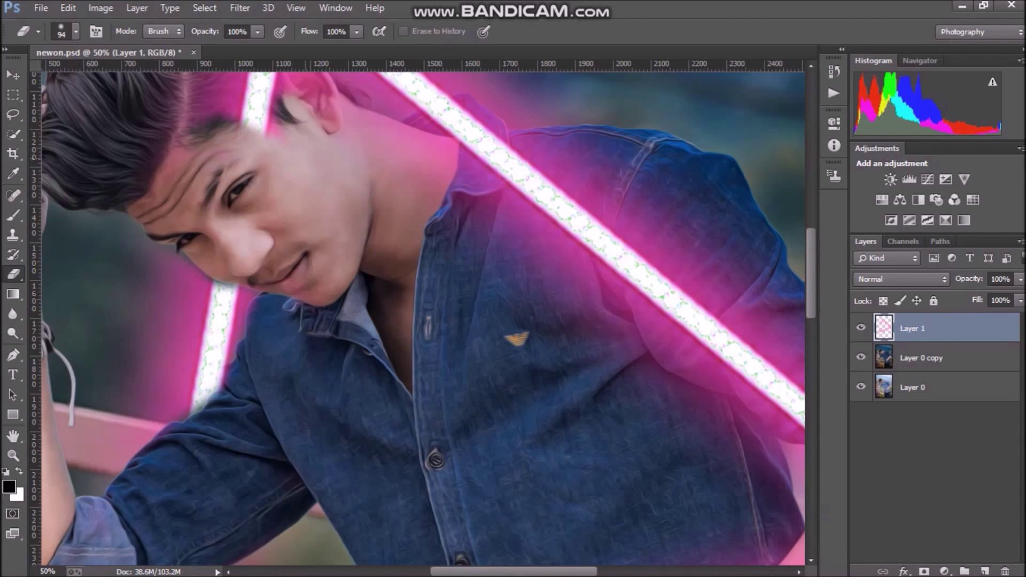
mouse_move(198, 107)
mouse_down()
mouse_move(275, 81)
mouse_move(161, 158)
mouse_up()
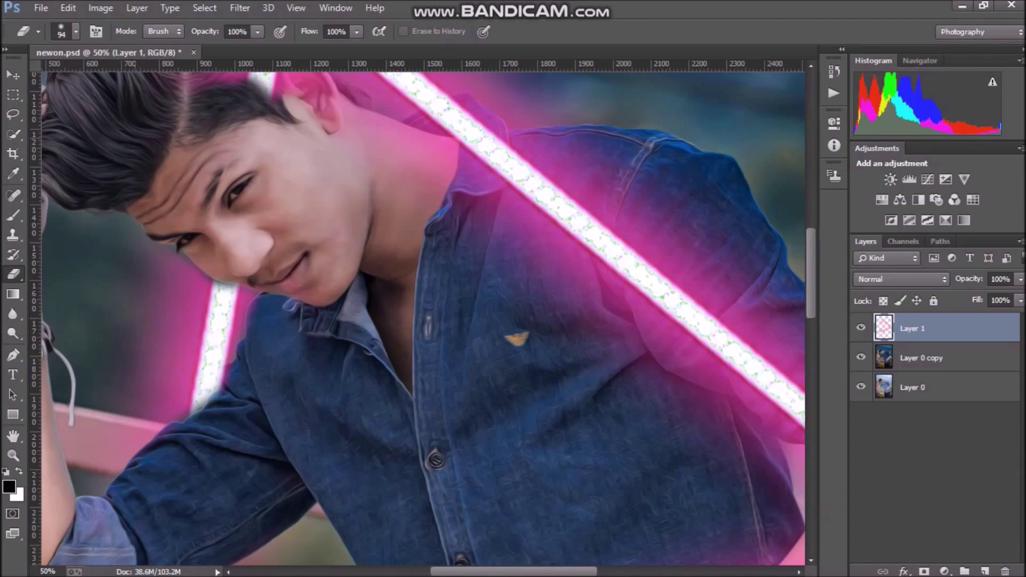
Step: Erase the remaining glow near the triangle apex, around the ear, on the neck and collar
scroll(417, 318, up, 5)
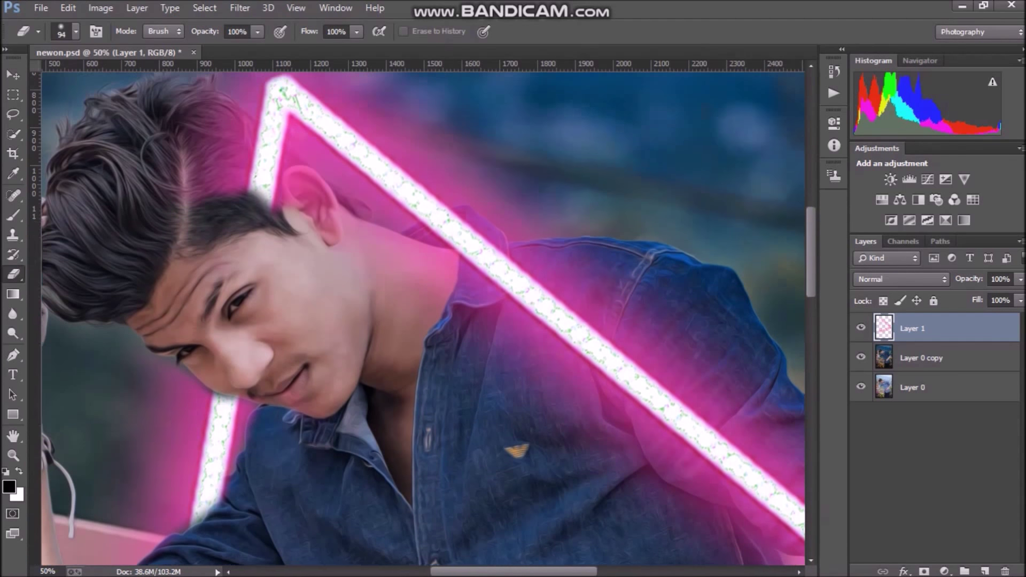
drag(206, 190, 198, 89)
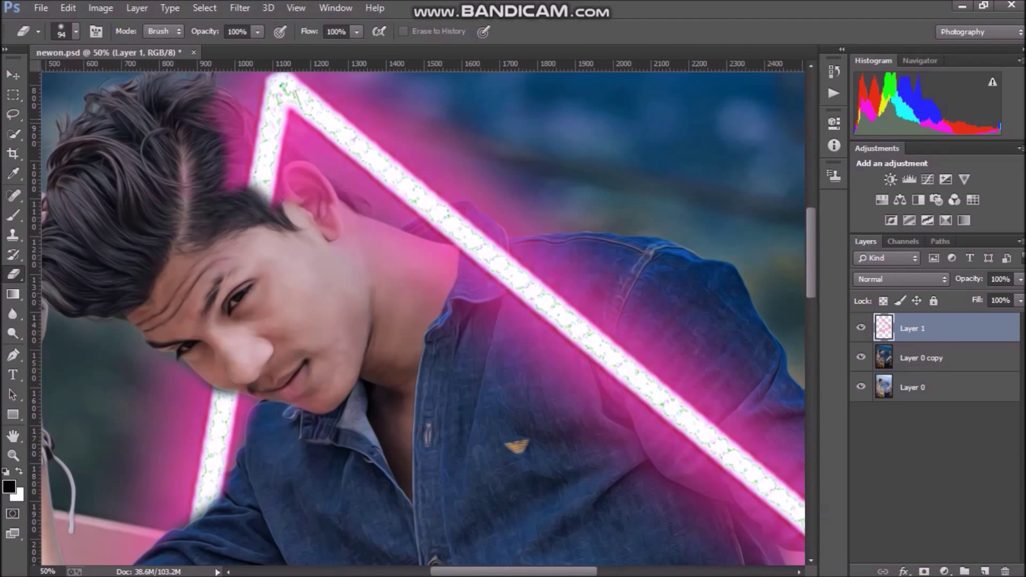
drag(237, 176, 246, 81)
mouse_move(227, 189)
mouse_down()
mouse_move(254, 165)
mouse_move(283, 206)
mouse_move(302, 185)
mouse_move(259, 138)
mouse_move(284, 131)
mouse_move(296, 140)
mouse_move(256, 126)
mouse_move(261, 117)
mouse_move(292, 146)
mouse_up()
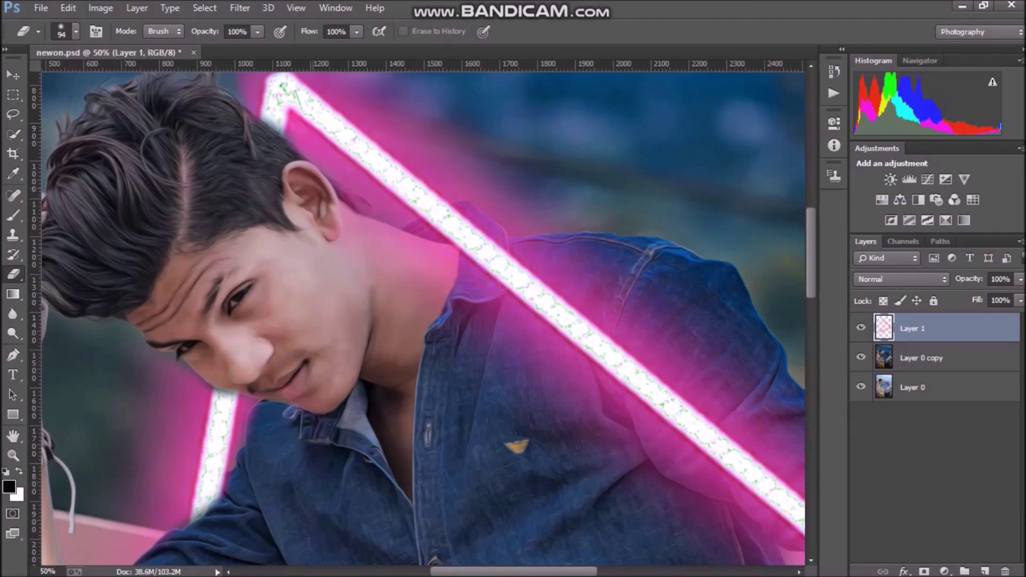
mouse_move(334, 185)
mouse_down()
mouse_move(357, 225)
mouse_move(382, 203)
mouse_up()
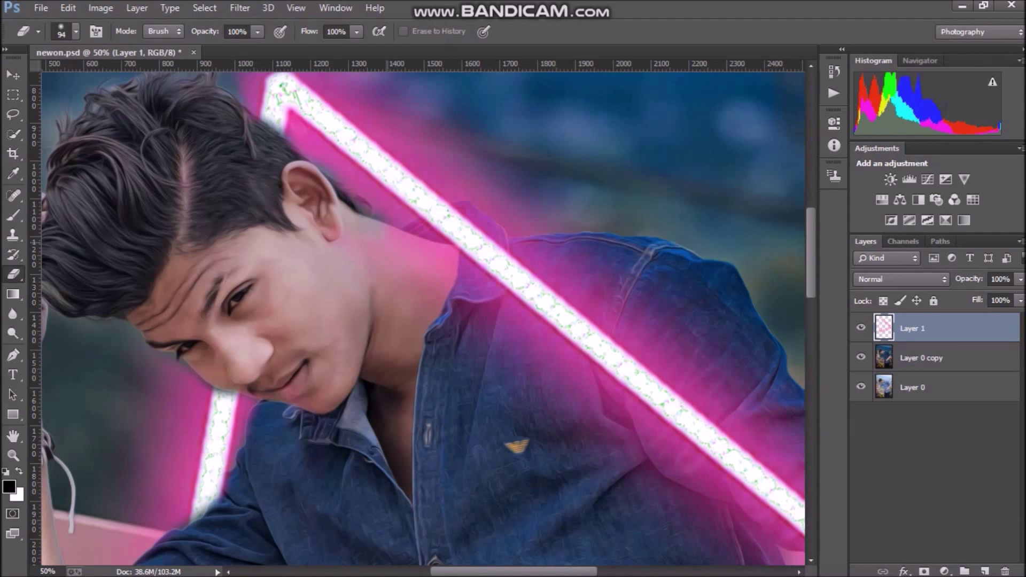
drag(387, 241, 419, 263)
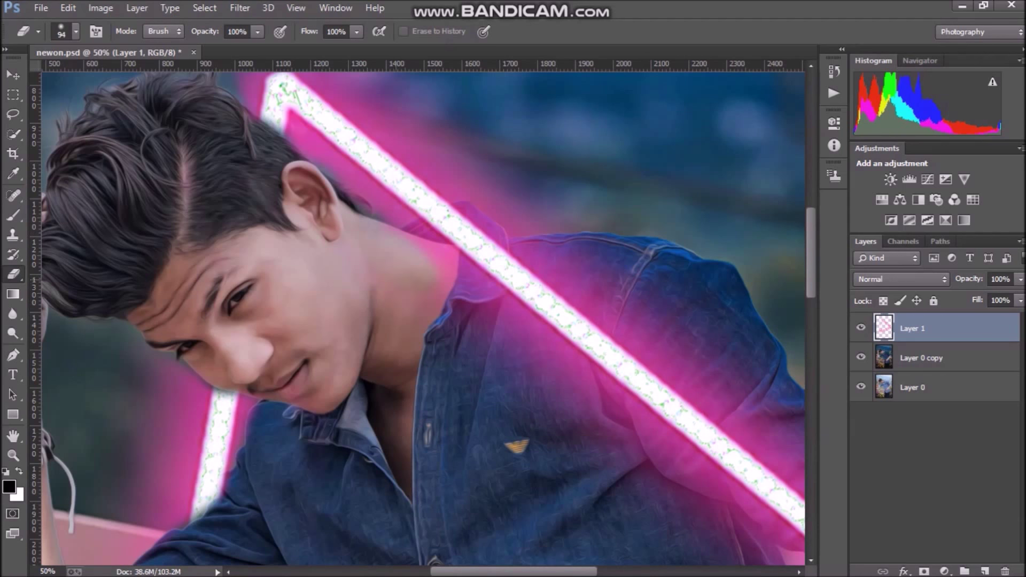
drag(451, 300, 460, 316)
key(ctrl+minus)
key(ctrl+minus)
key(ctrl+minus)
key(ctrl+minus)
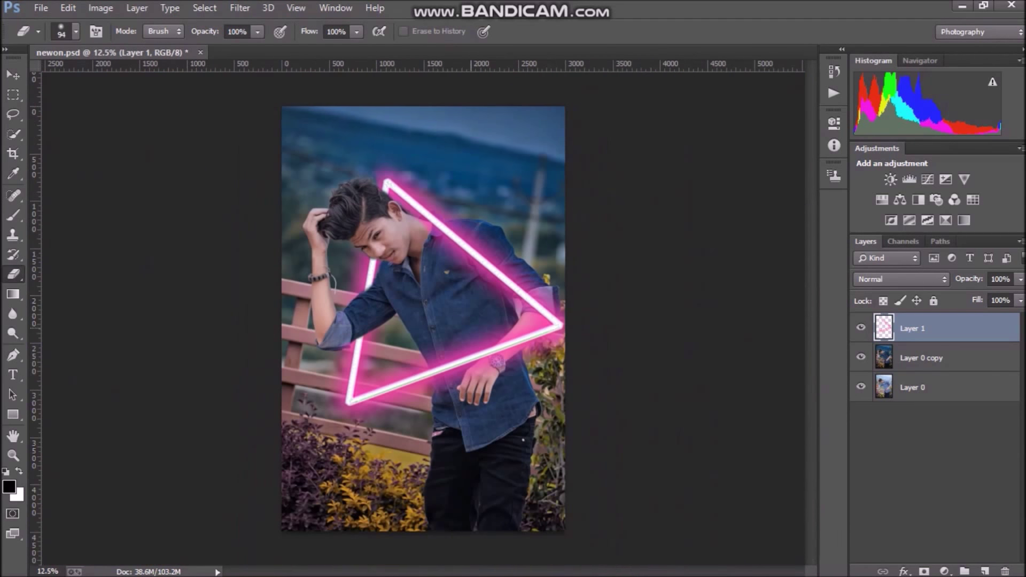
key(ctrl+plus)
key(ctrl+plus)
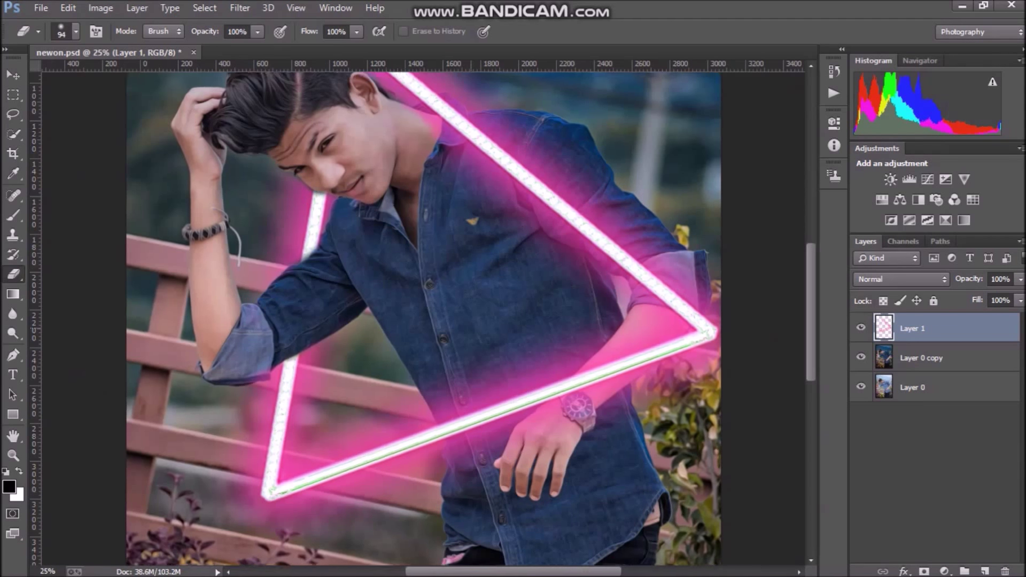
key(ctrl+minus)
key(ctrl+minus)
key(ctrl+minus)
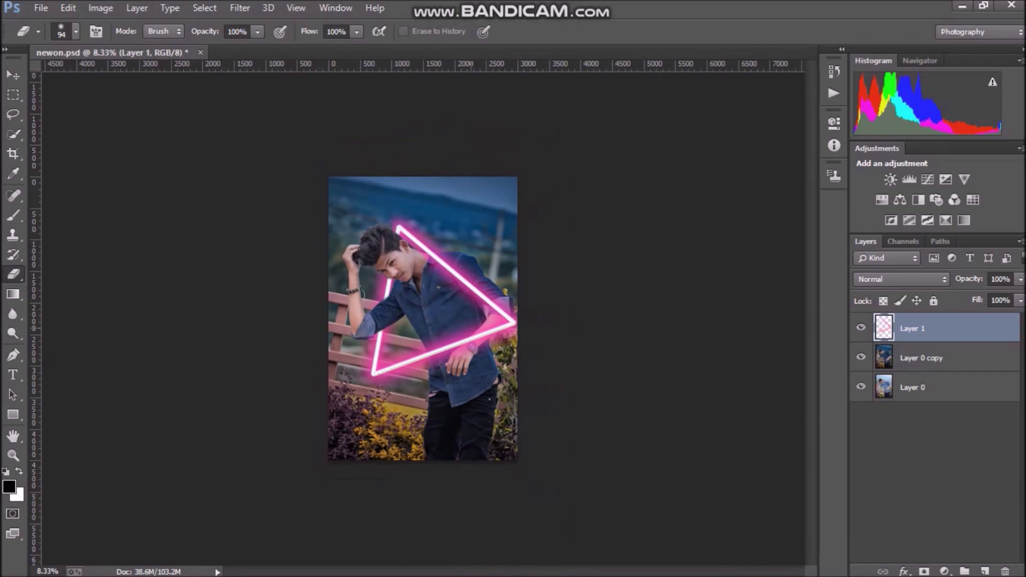
key(ctrl+plus)
key(ctrl+plus)
key(ctrl+plus)
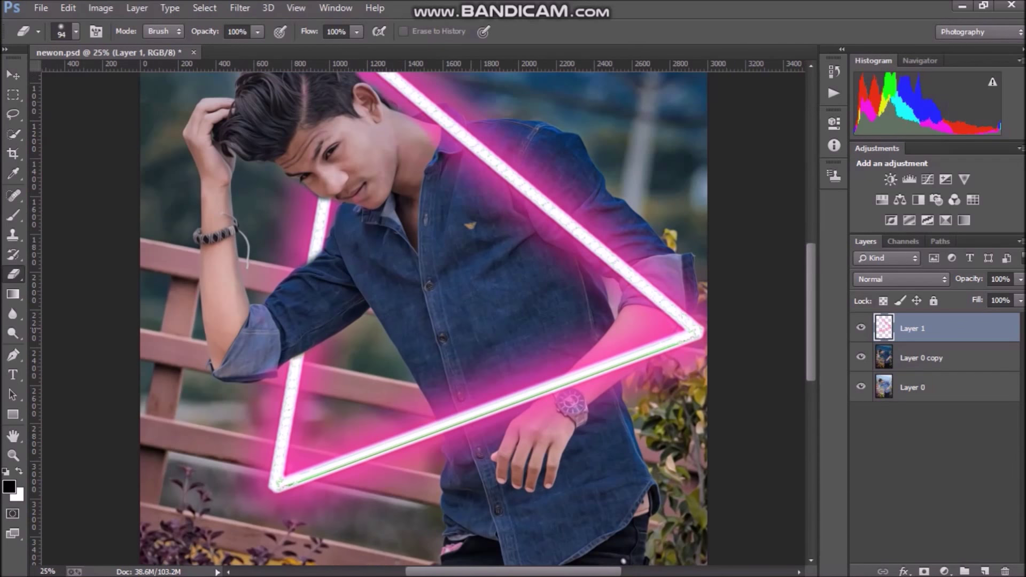
key(ctrl+plus)
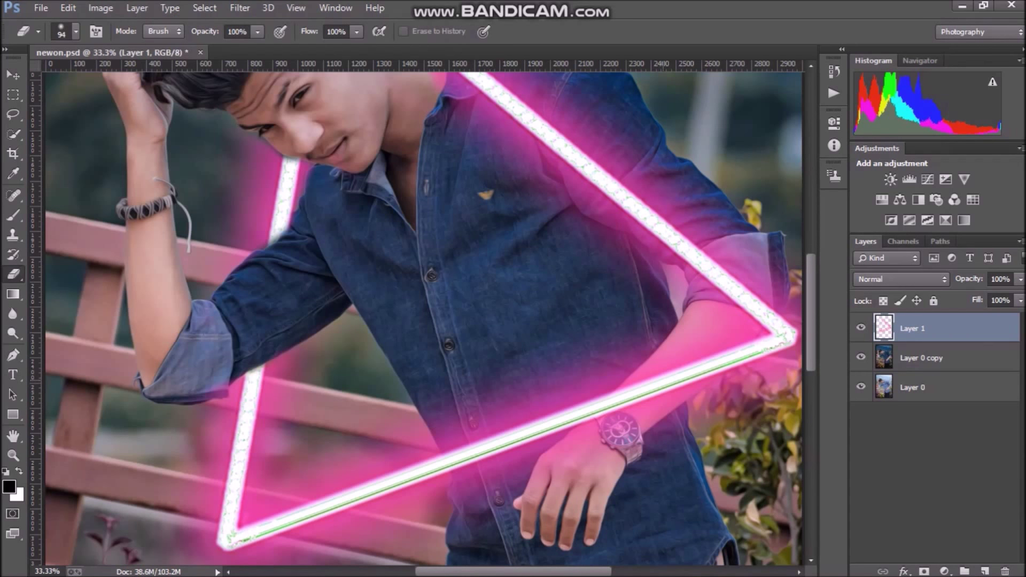
Step: Zoom to 50% and erase the neon glow on Layer 1 over the watch face and wrist
key(ctrl+plus)
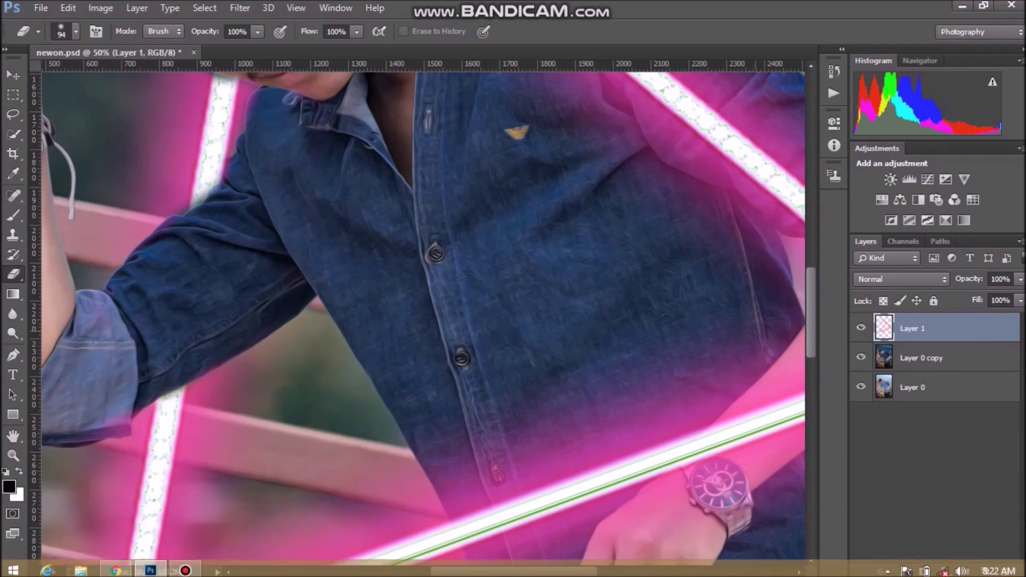
scroll(422, 318, down, 2)
scroll(423, 318, down, 3)
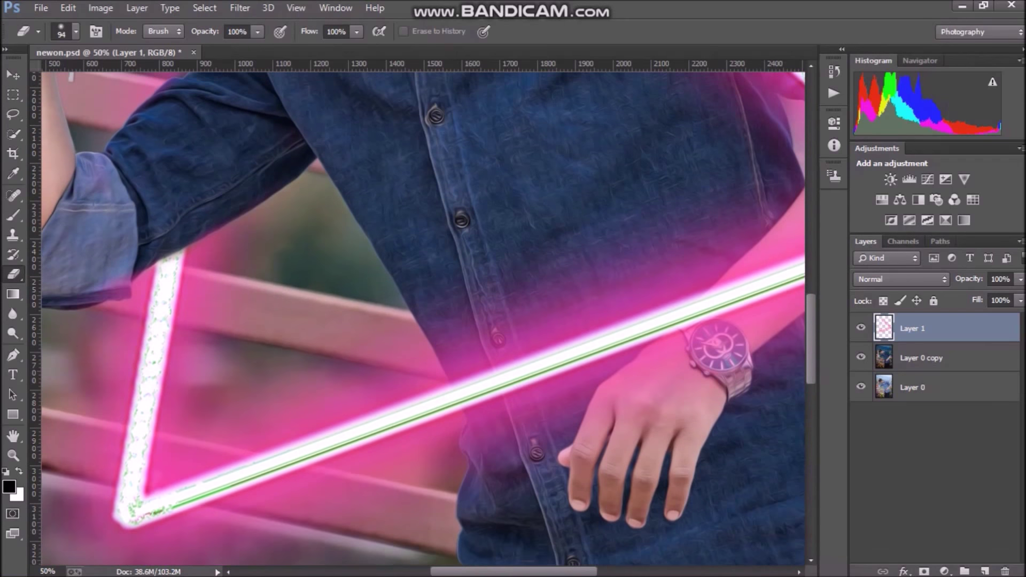
scroll(423, 318, right, 1)
scroll(423, 319, right, 5)
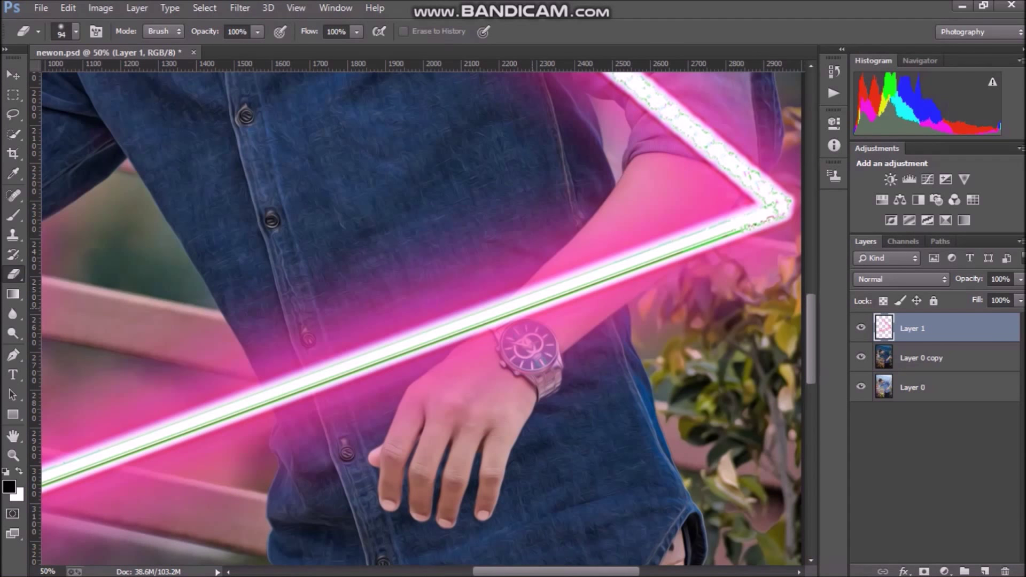
mouse_move(529, 302)
mouse_down()
mouse_move(516, 339)
mouse_move(545, 297)
mouse_move(583, 280)
mouse_move(572, 256)
mouse_up()
mouse_move(577, 308)
mouse_down()
mouse_move(457, 393)
mouse_move(414, 395)
mouse_move(489, 342)
mouse_up()
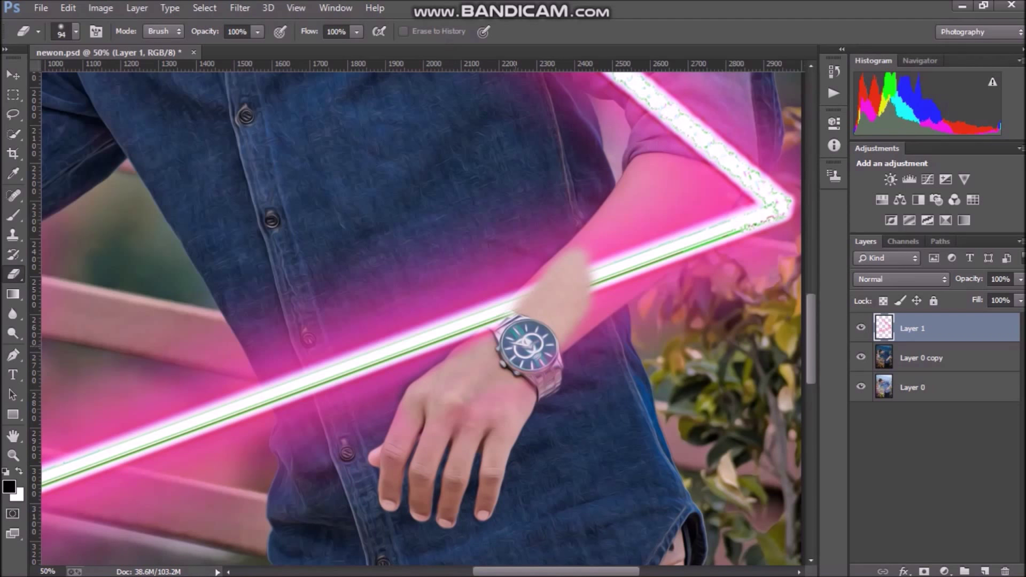
mouse_move(511, 306)
mouse_down()
mouse_move(497, 321)
mouse_move(559, 238)
mouse_up()
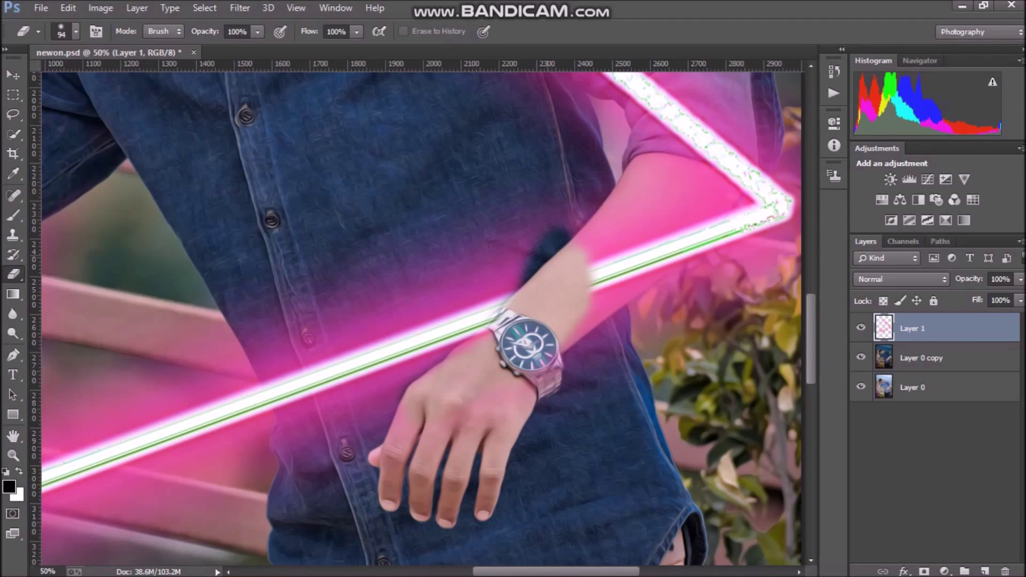
mouse_move(540, 235)
mouse_down()
mouse_move(526, 257)
mouse_move(500, 254)
mouse_up()
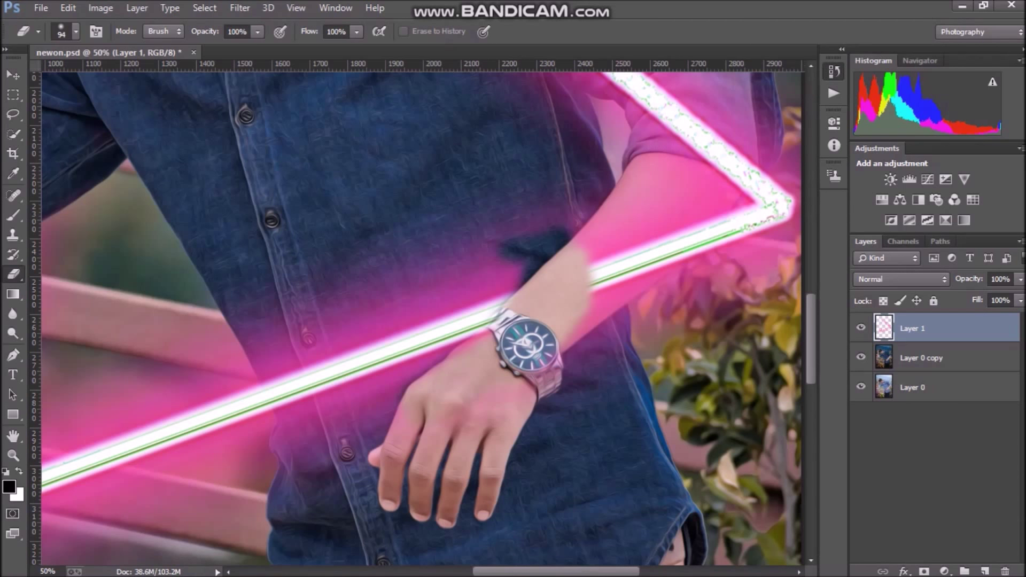
Step: Revert and restore strokes in History, then erase the remaining glow on the forearm and upper arm
click(834, 71)
click(717, 202)
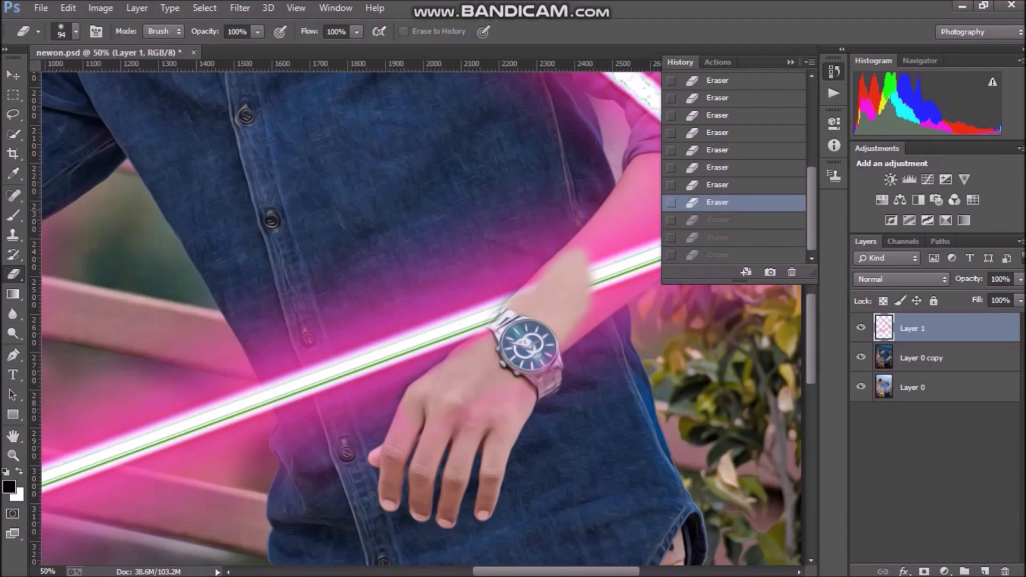
key(ctrl+shift+z)
key(ctrl+shift+z)
key(ctrl+shift+z)
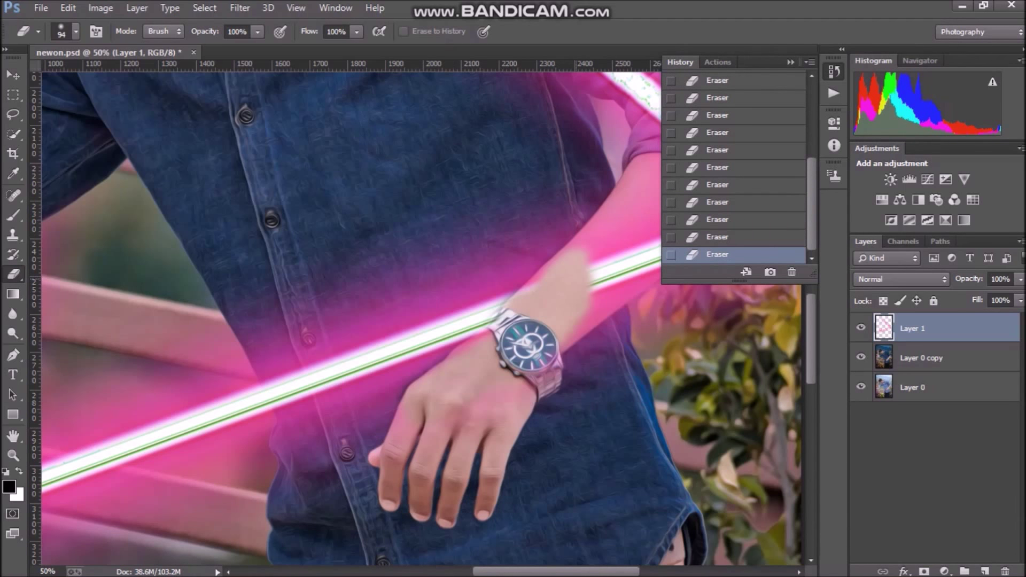
drag(602, 275, 603, 286)
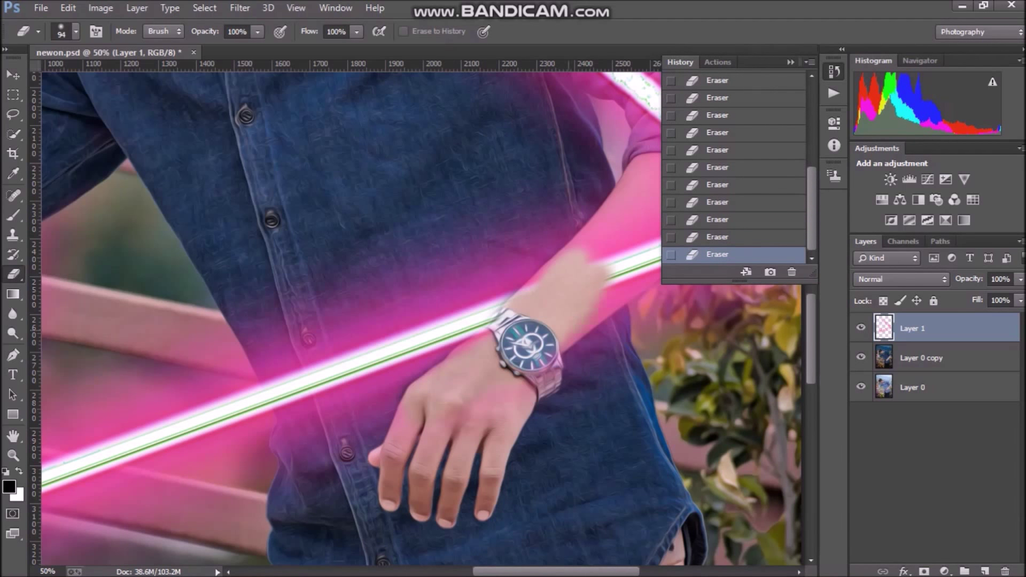
click(790, 62)
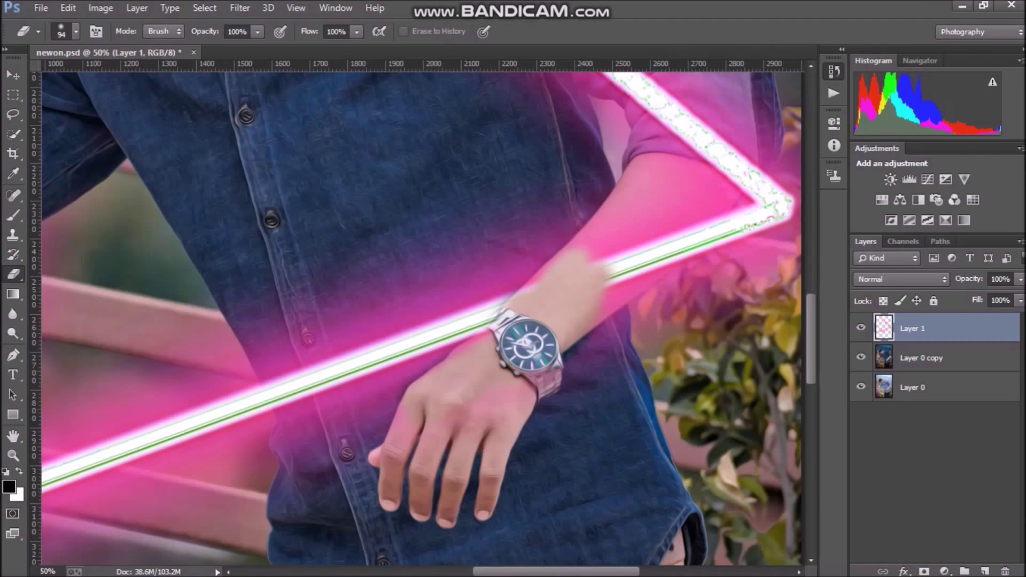
drag(598, 265, 639, 206)
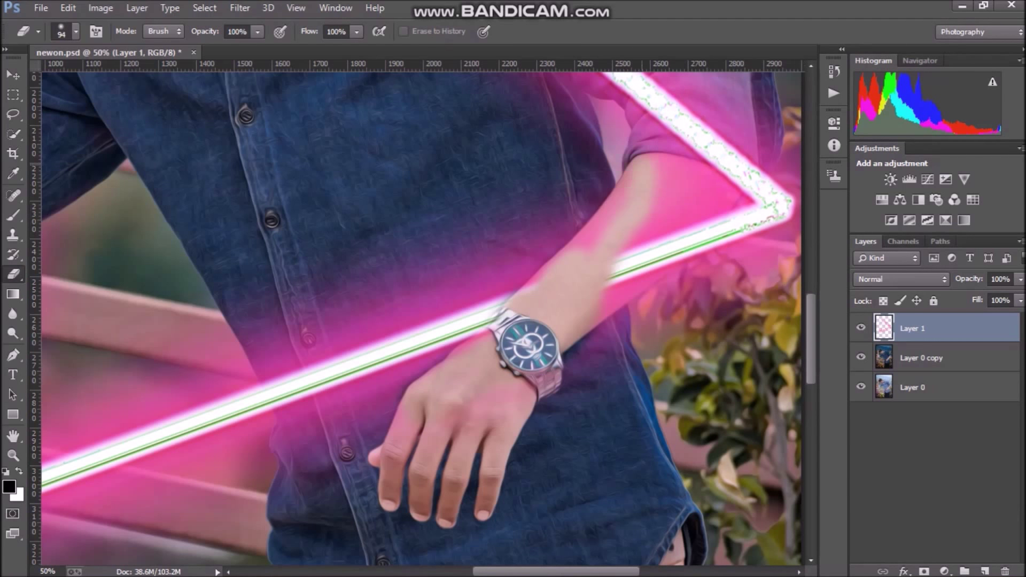
mouse_move(668, 163)
mouse_down()
mouse_move(648, 239)
mouse_move(697, 198)
mouse_move(722, 219)
mouse_move(615, 281)
mouse_move(730, 220)
mouse_up()
mouse_move(685, 253)
mouse_down()
mouse_move(695, 249)
mouse_move(675, 258)
mouse_up()
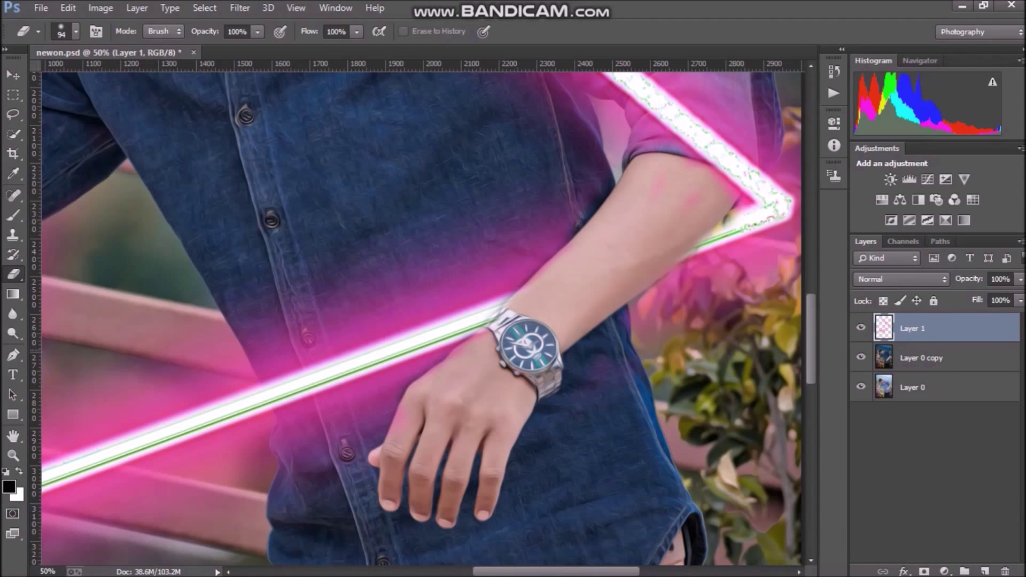
drag(467, 337, 499, 308)
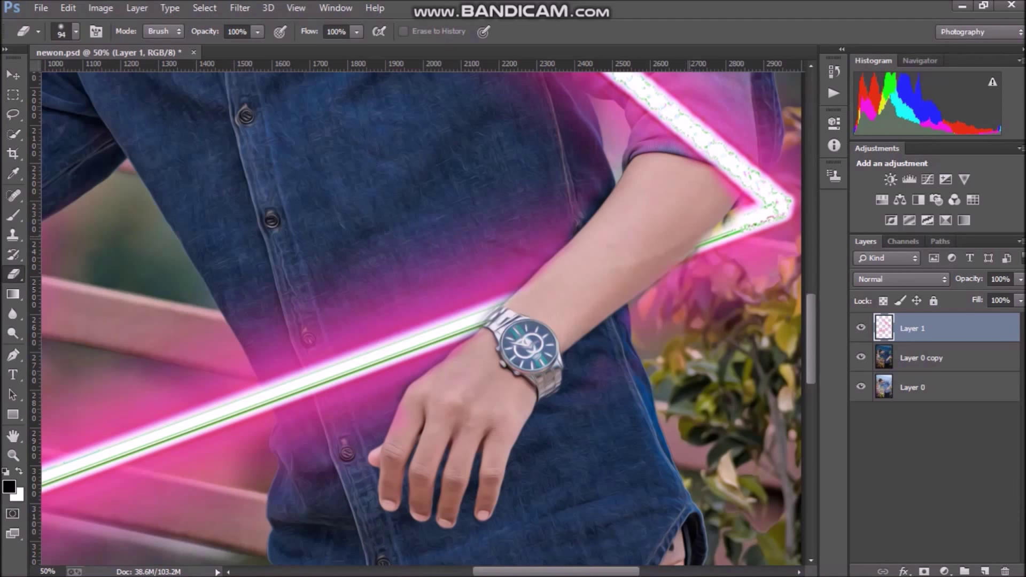
key(ctrl+minus)
Step: Zoom in and out to check that the neon line passes behind the arm
key(ctrl+minus)
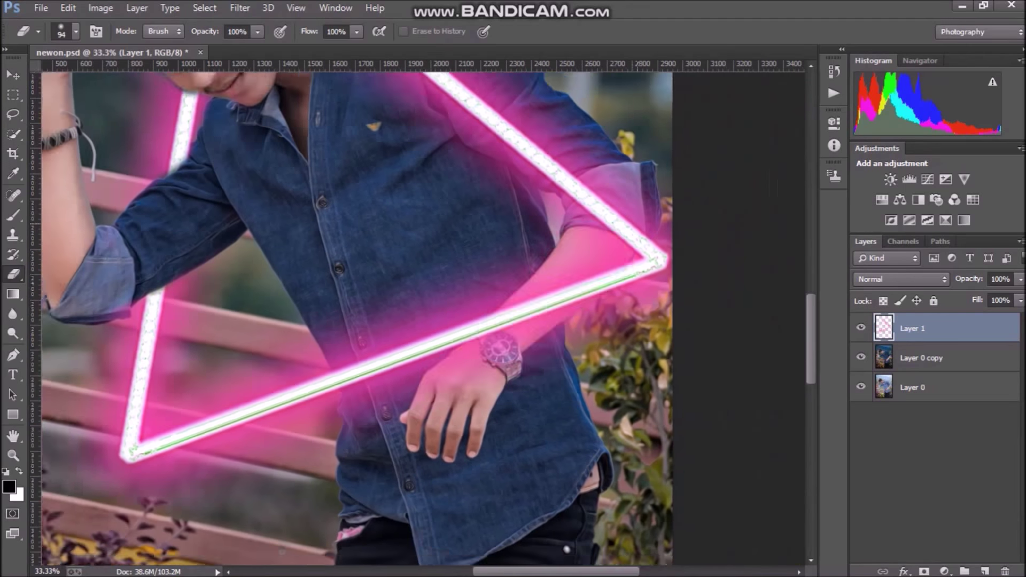
key(ctrl+minus)
key(ctrl+minus)
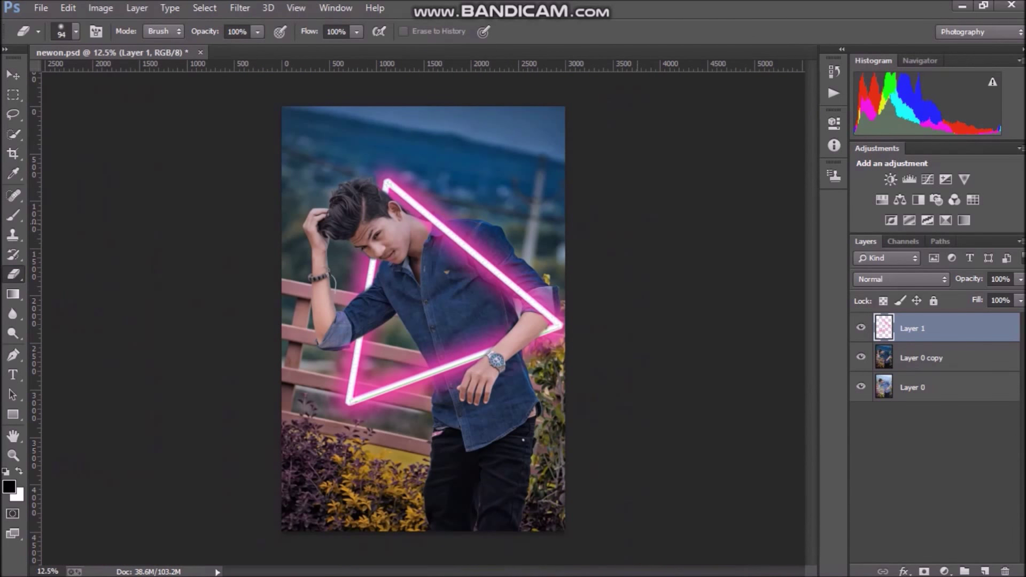
key(ctrl+plus)
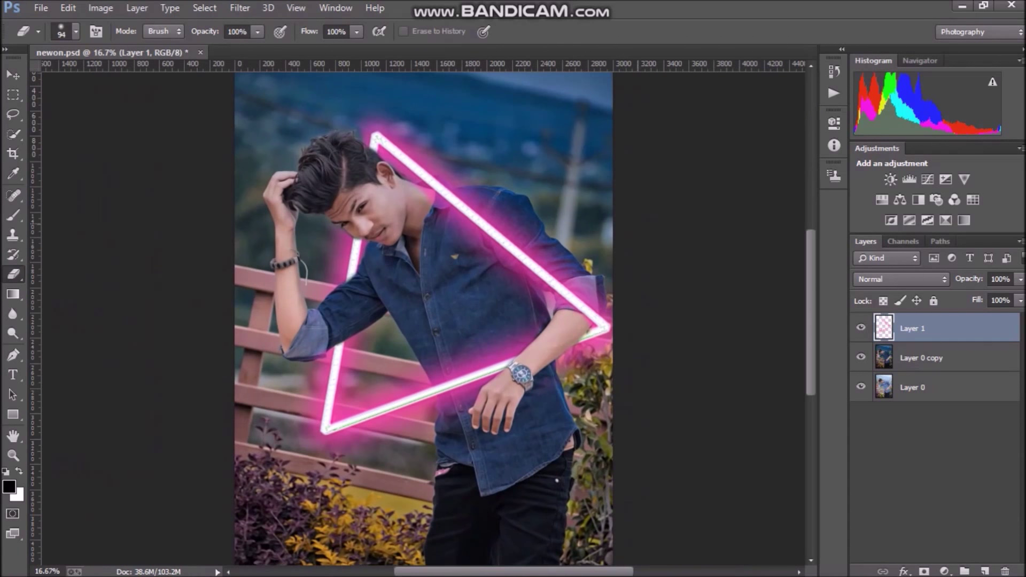
key(ctrl+plus)
key(ctrl+minus)
key(ctrl+minus)
key(ctrl+minus)
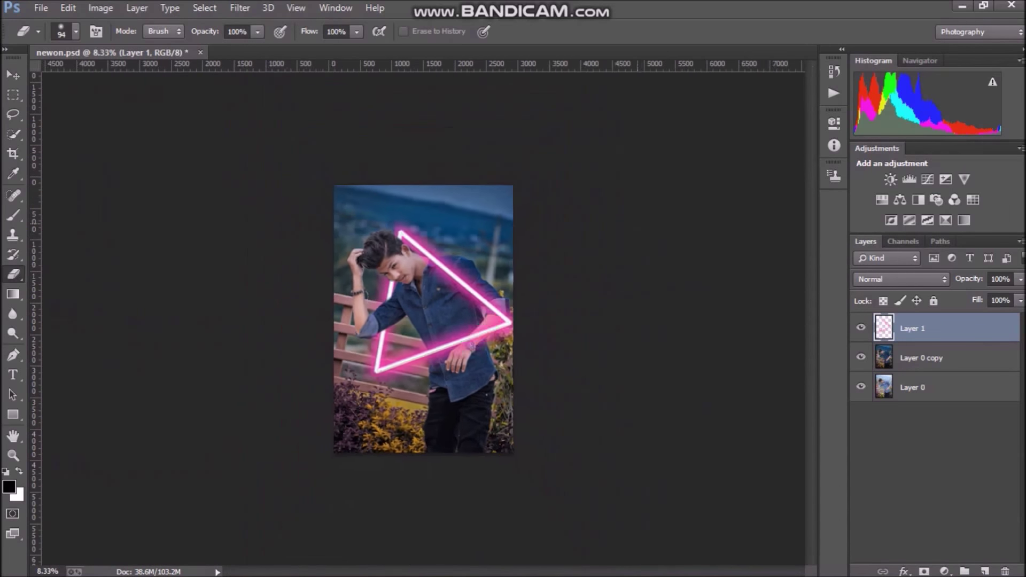
key(ctrl+plus)
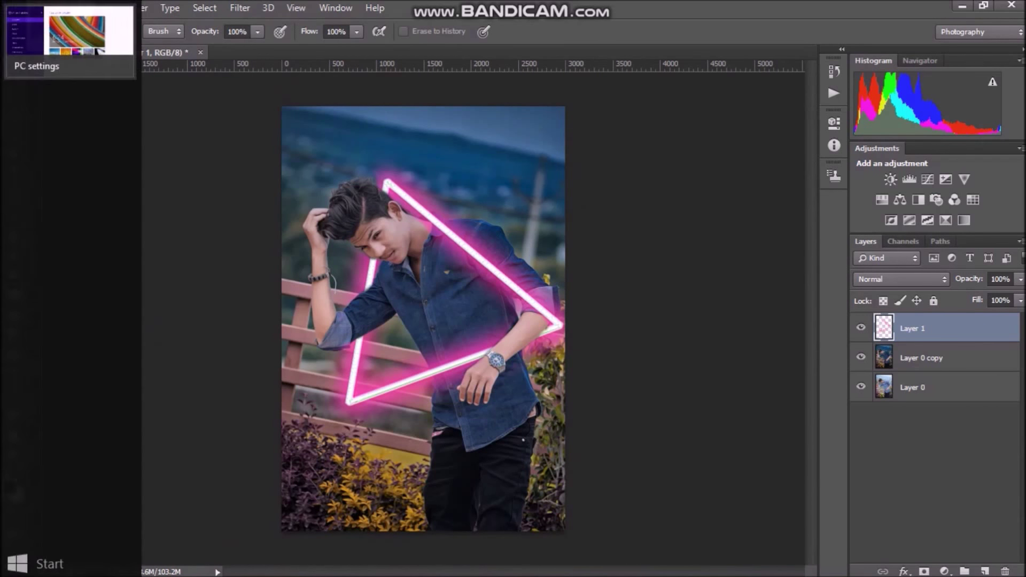
Step: Merge Layer 1 down into Layer 0 copy and bring up the Nik Collection filter list
key(v)
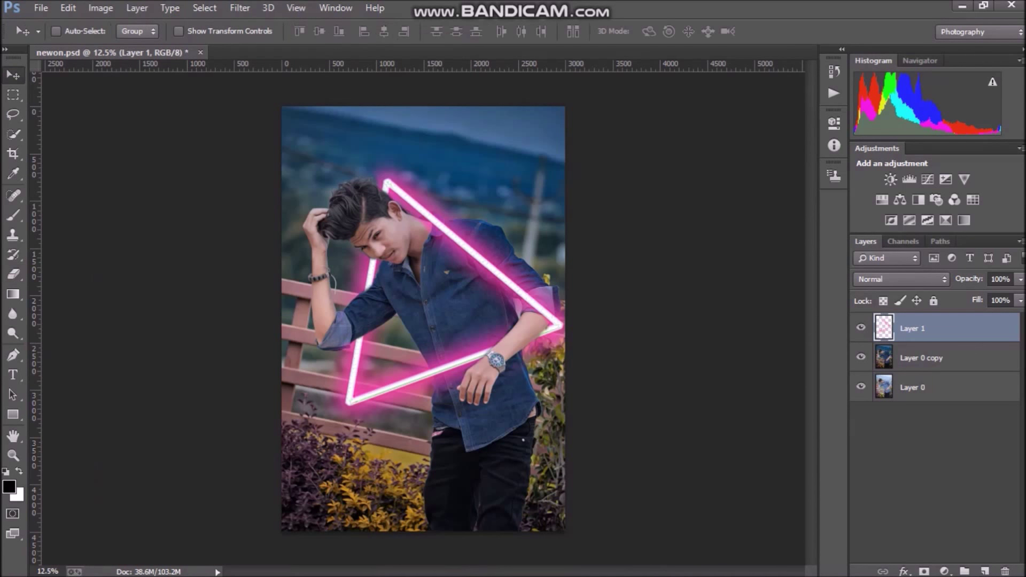
click(240, 7)
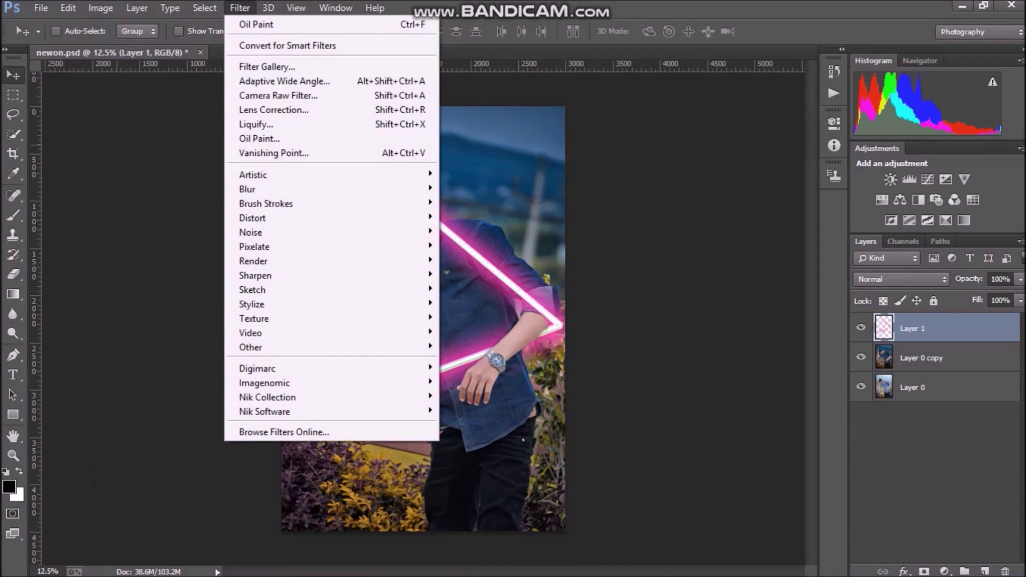
right_click(919, 328)
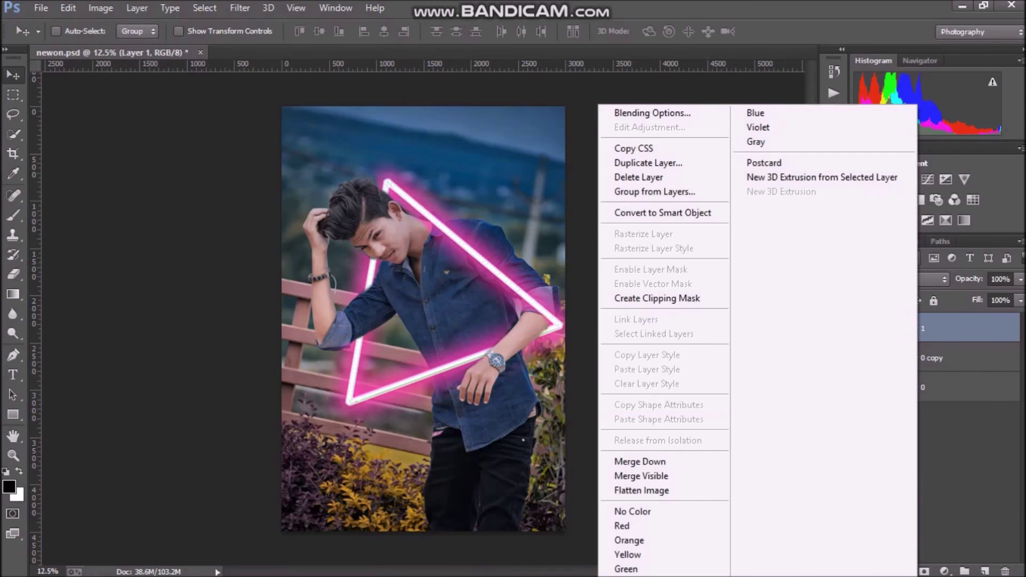
click(641, 461)
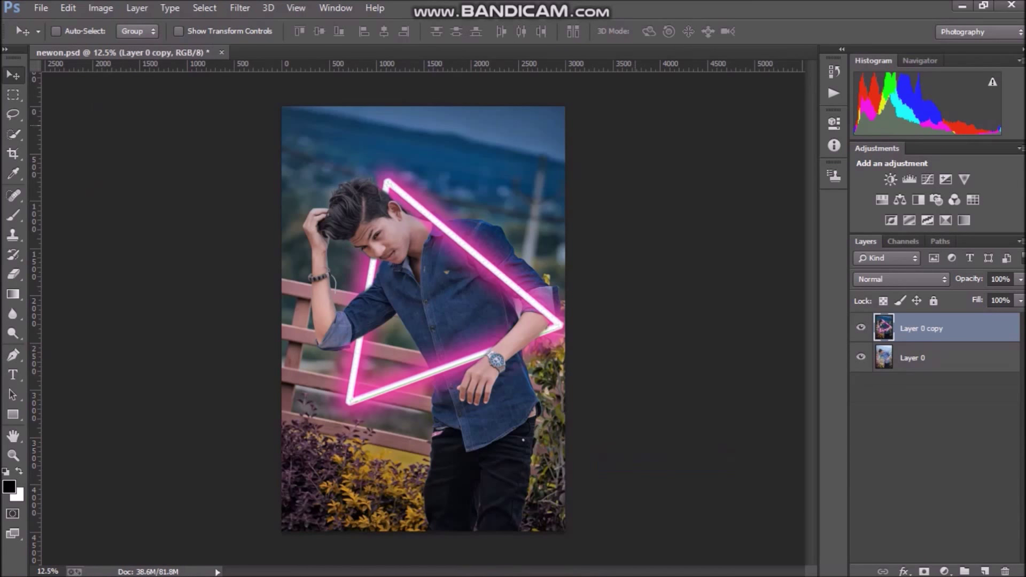
click(240, 8)
mouse_move(266, 396)
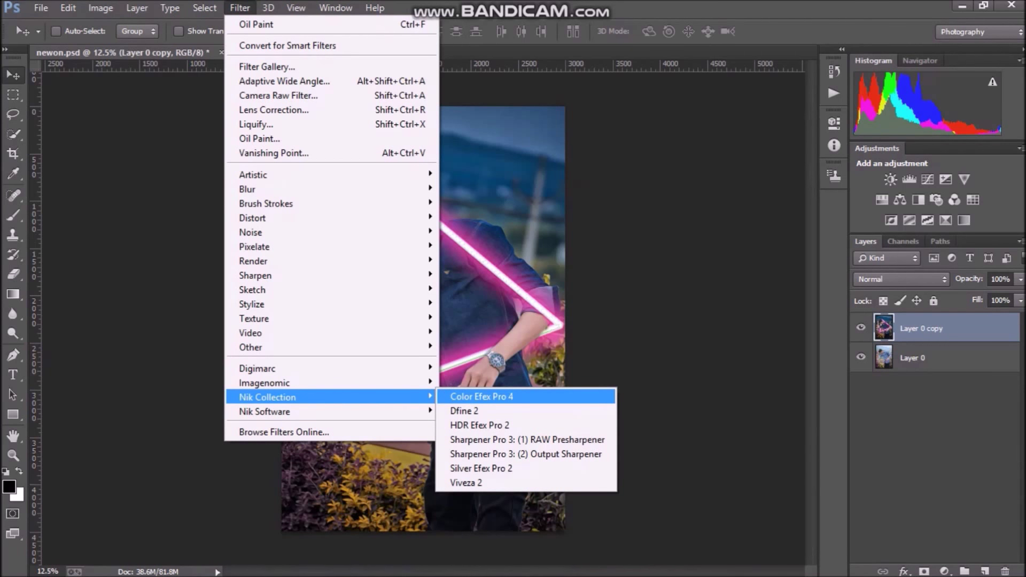
Step: Apply Color Efex Pro 4's Vignette Filter at 46% opacity, Adapt Edges 30% and size 38%
click(481, 396)
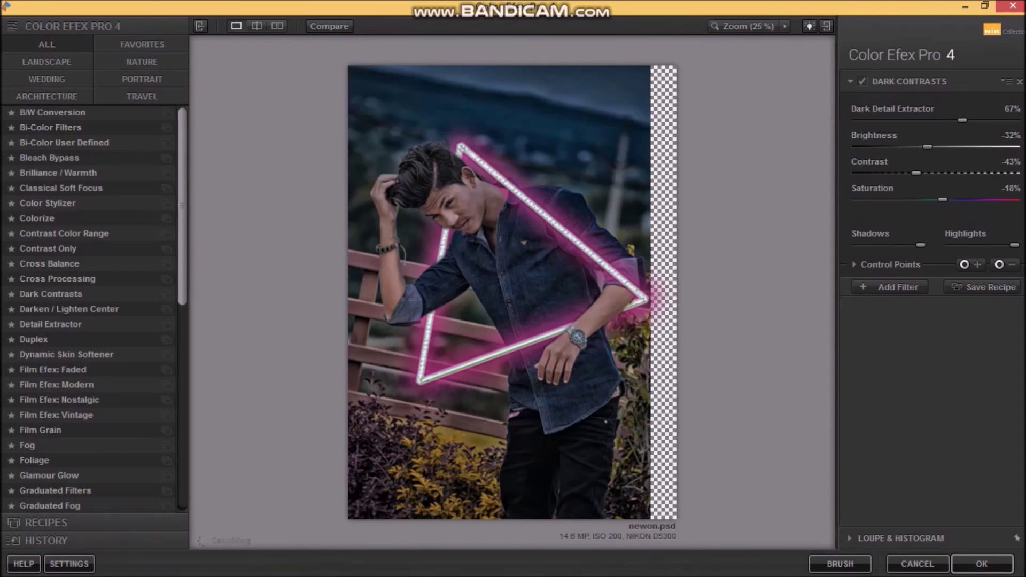
scroll(133, 321, down, 9)
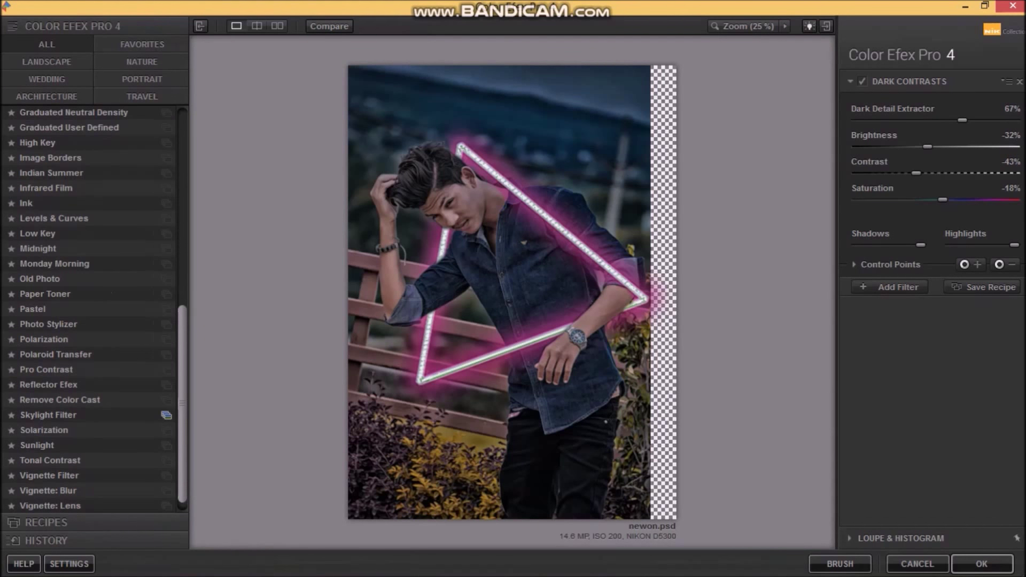
click(99, 475)
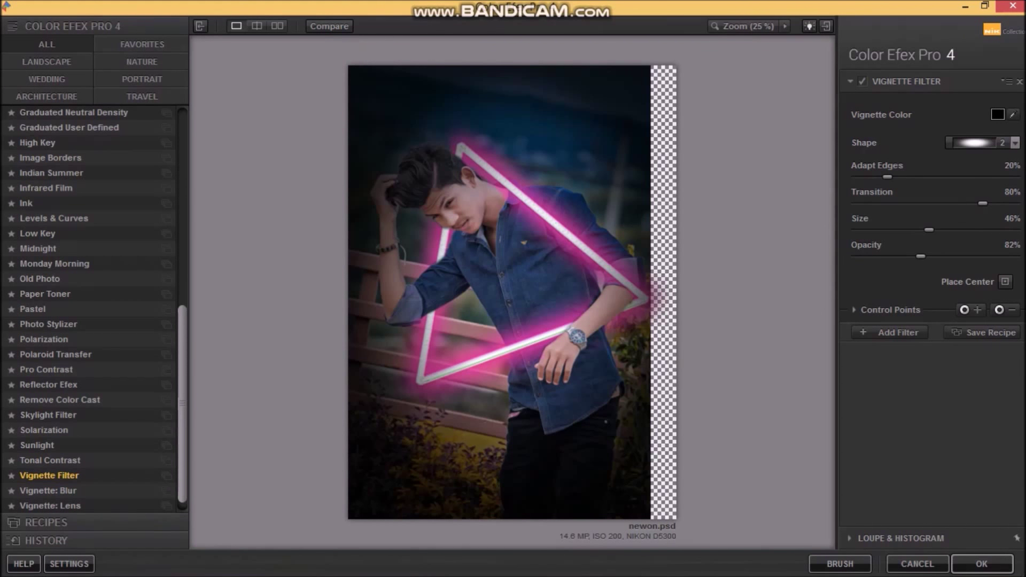
drag(920, 256, 887, 257)
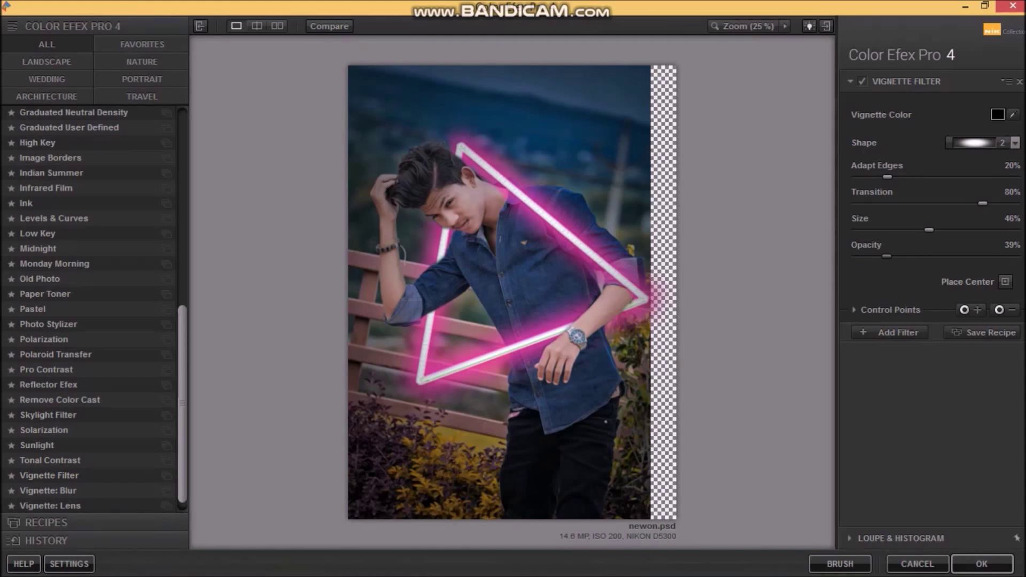
drag(888, 176, 903, 177)
drag(929, 230, 916, 229)
drag(887, 256, 893, 257)
click(862, 82)
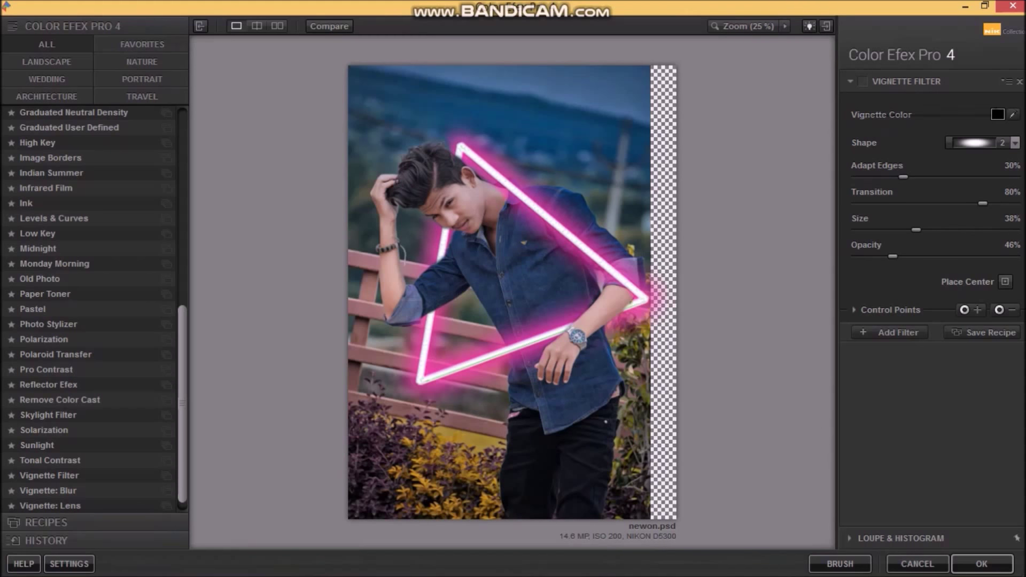
click(862, 81)
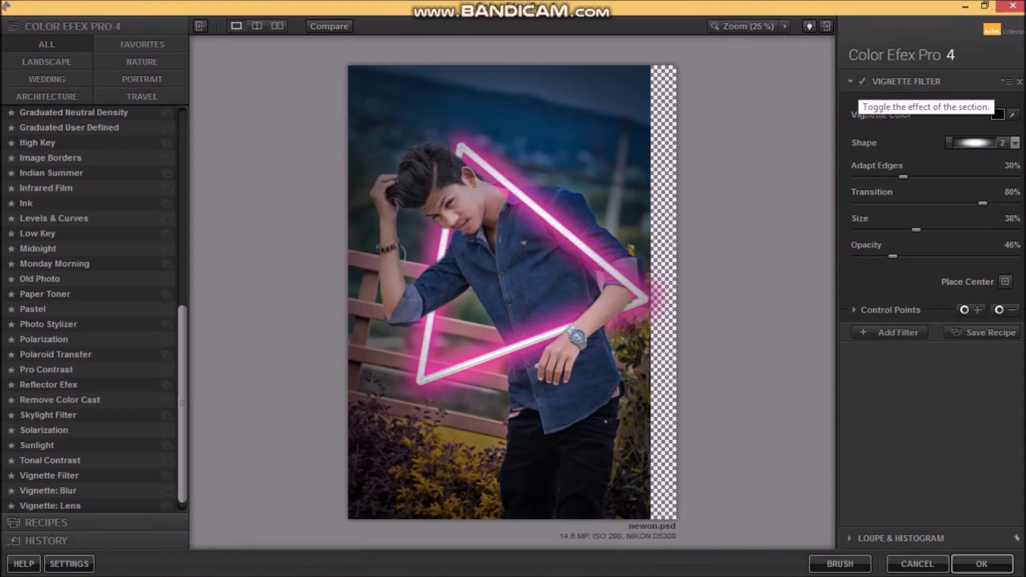
click(982, 564)
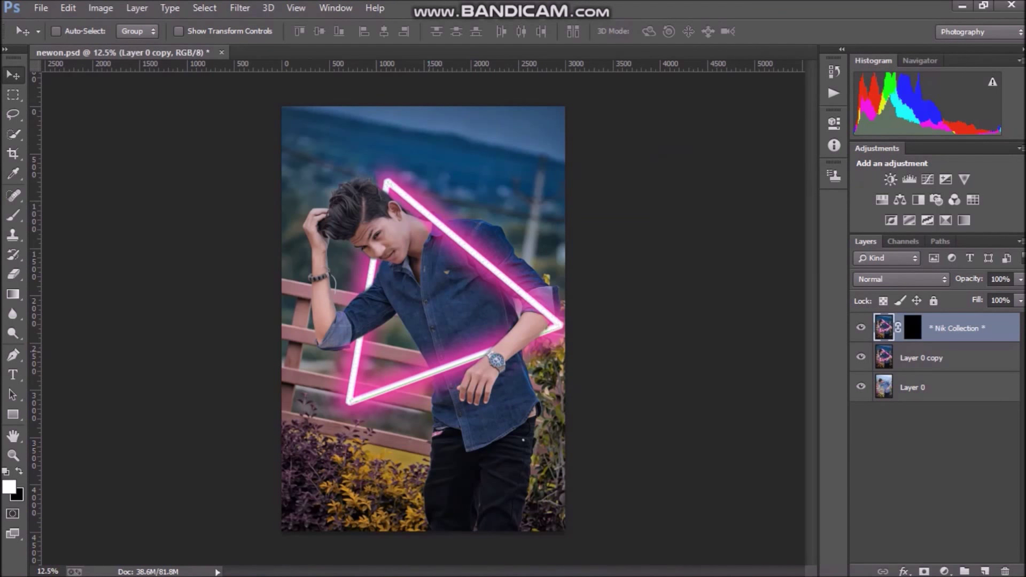
Step: Swap colours so black is the foreground, then go to the File menu to open another image
key(x)
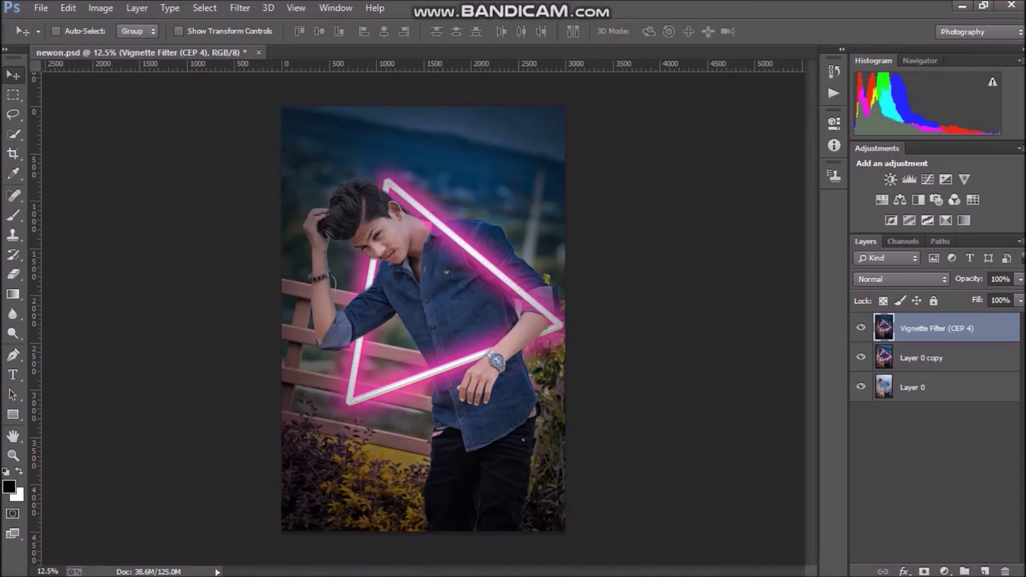
click(41, 7)
Step: In the Open dialog, browse in large thumbnails to the 1500+ PNG FILE S.R. EDITING > coler folder
click(48, 36)
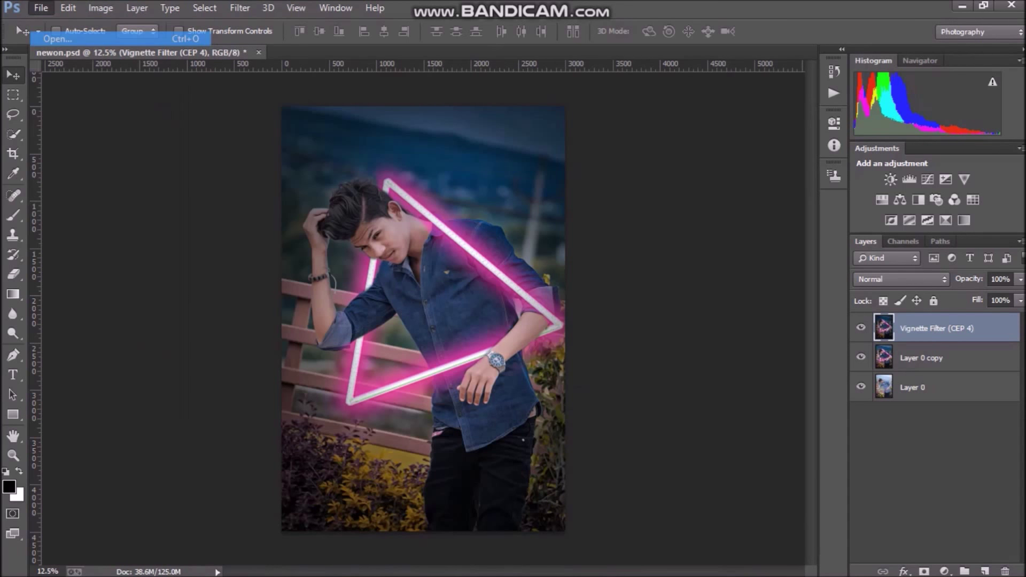
click(76, 35)
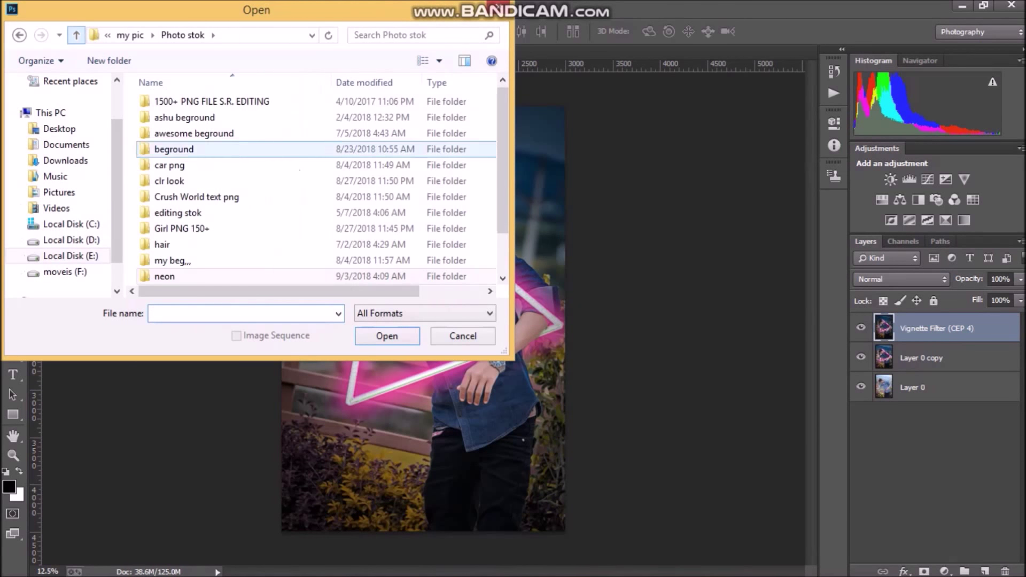
click(422, 61)
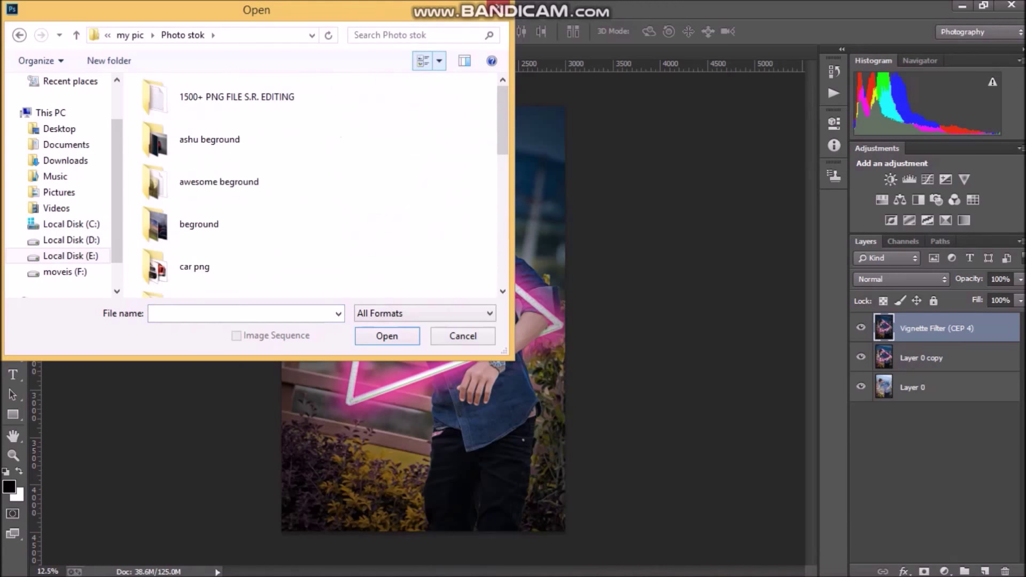
scroll(347, 238, down, 2)
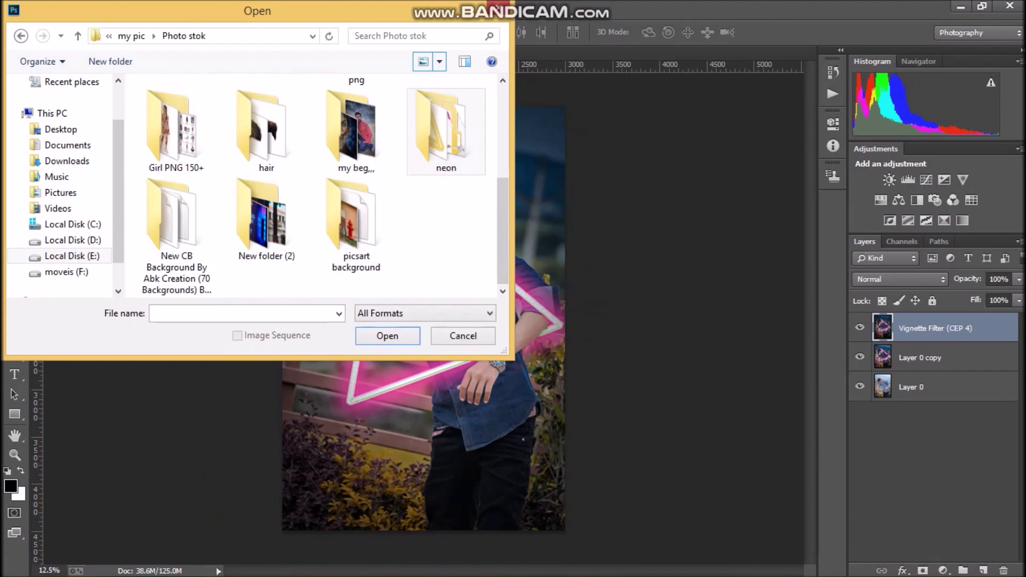
scroll(348, 238, up, 1)
scroll(347, 238, up, 2)
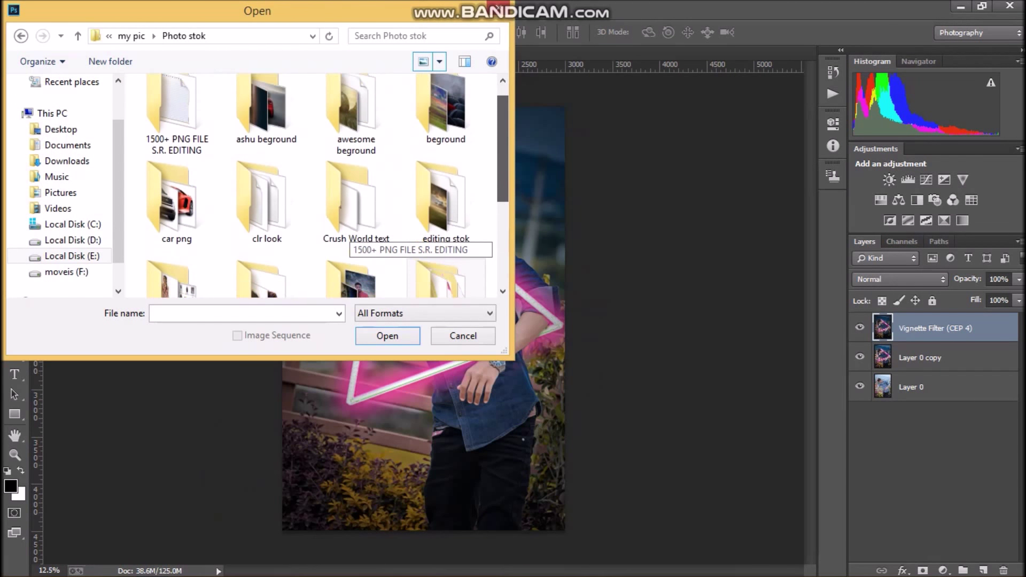
scroll(348, 238, down, 1)
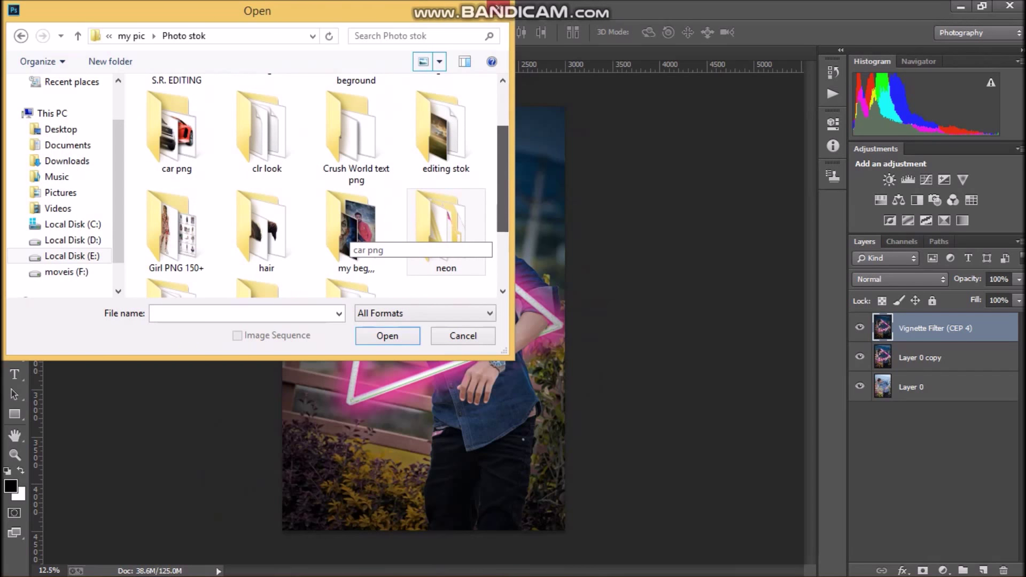
scroll(347, 238, up, 2)
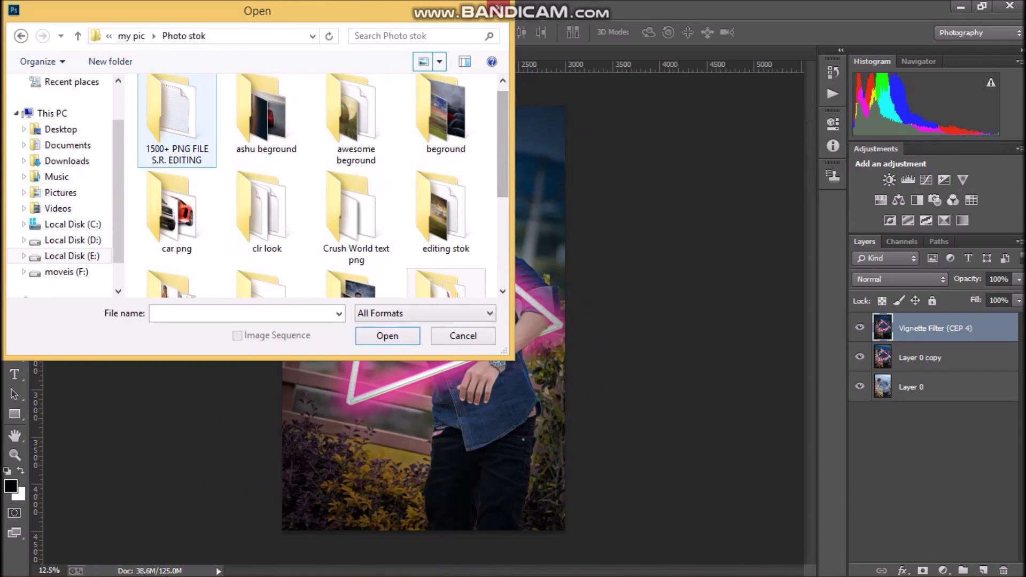
double_click(176, 128)
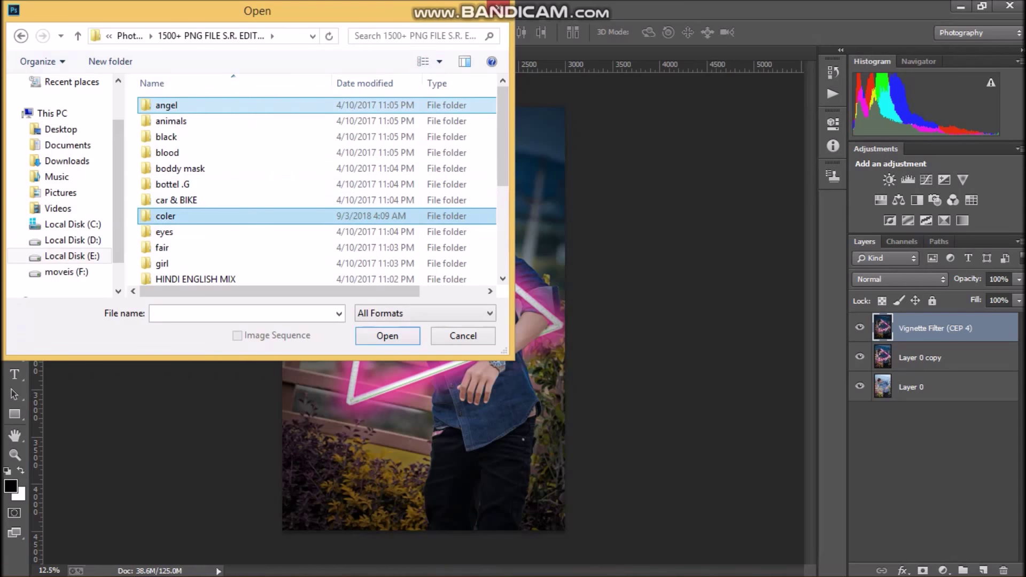
click(166, 216)
double_click(166, 216)
Step: Open the orange glow image S.R (27)
scroll(347, 161, down, 1)
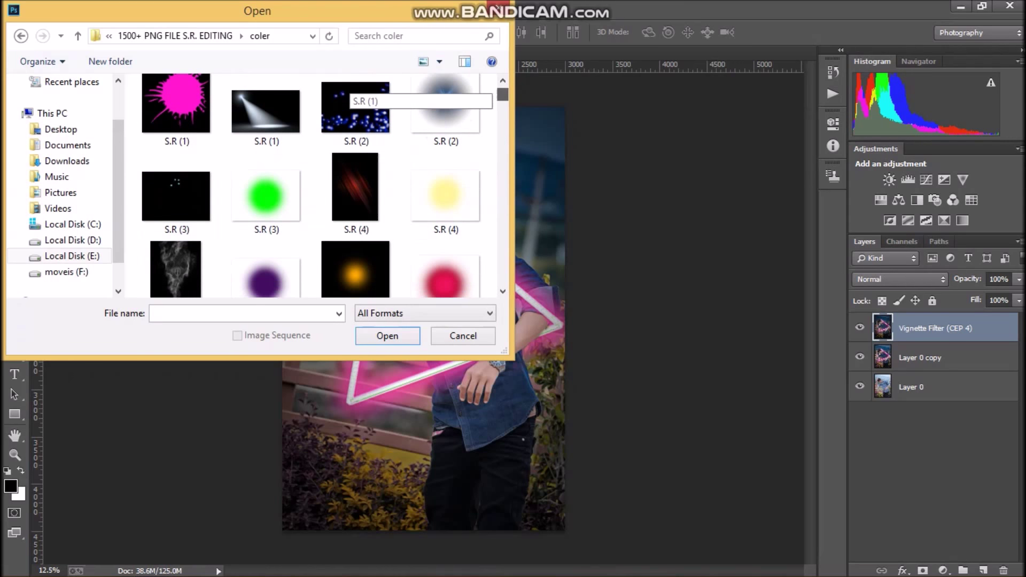
scroll(348, 91, down, 2)
scroll(353, 133, down, 1)
scroll(353, 160, down, 2)
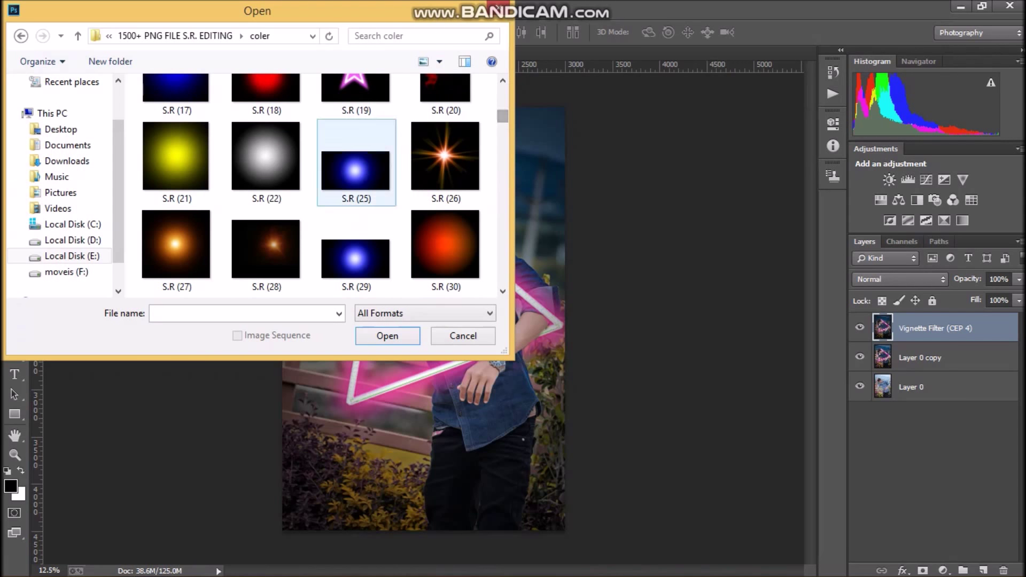
click(176, 244)
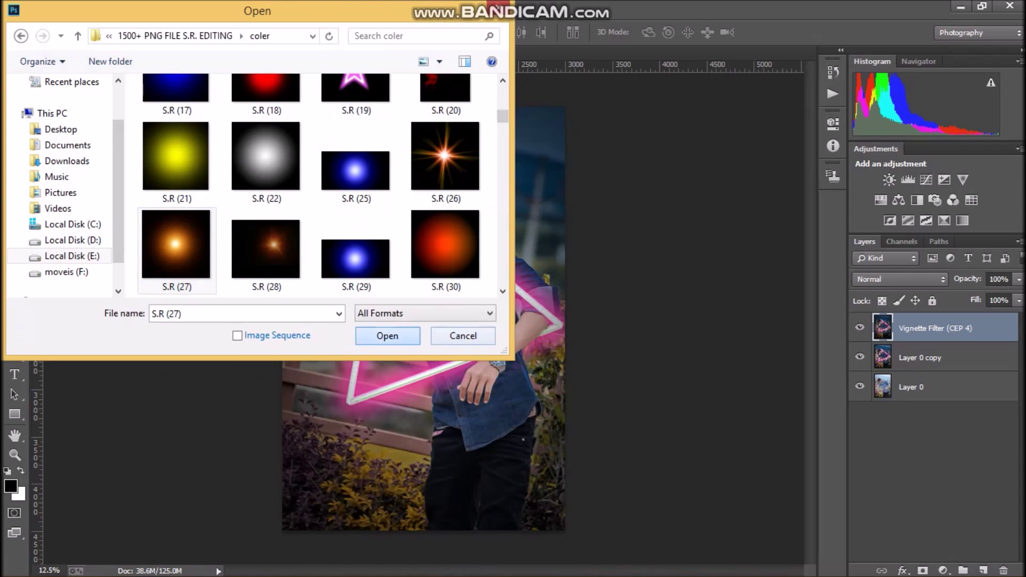
click(388, 335)
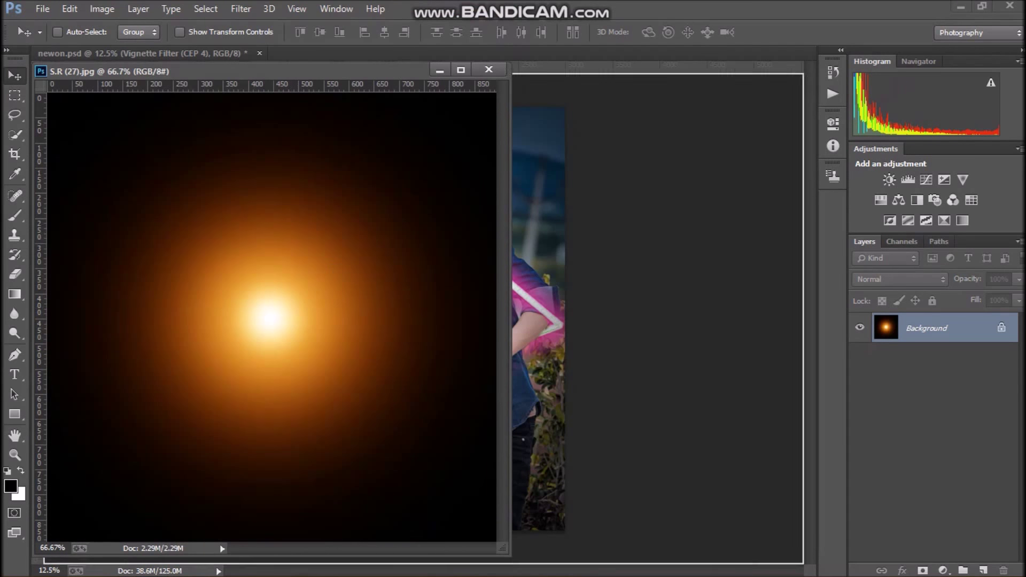
Step: Copy the S.R (27) glow into newon.psd and set its blend mode to Screen
drag(270, 318, 526, 219)
click(489, 69)
click(901, 279)
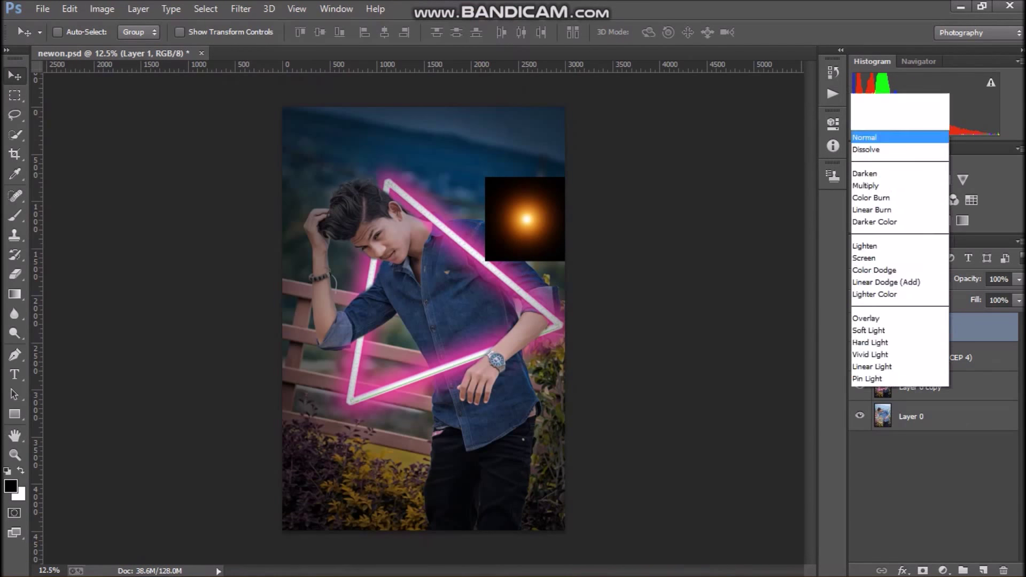
click(882, 112)
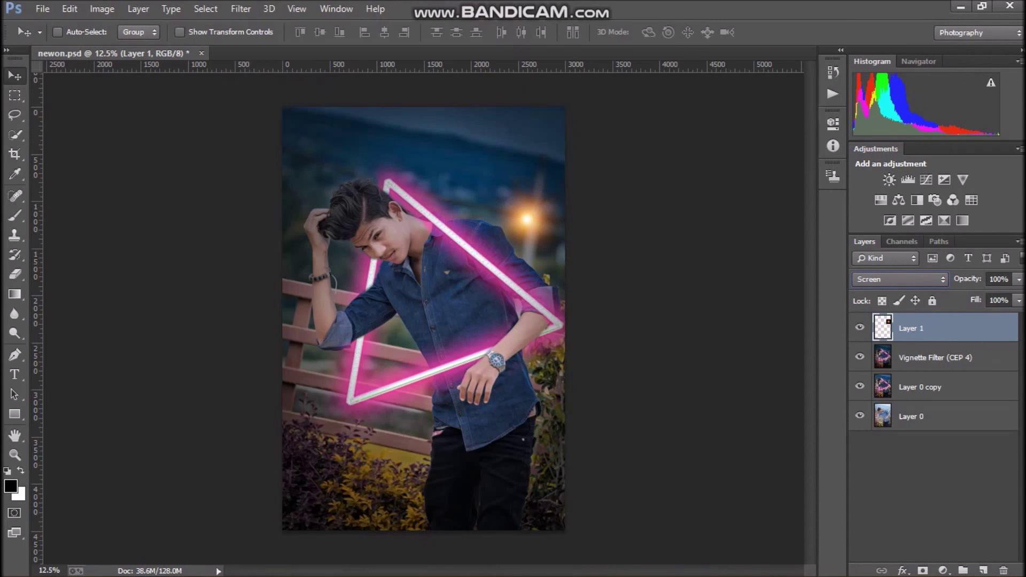
Step: Enlarge the glow and position it in the sky above the subject's head
drag(506, 217, 457, 153)
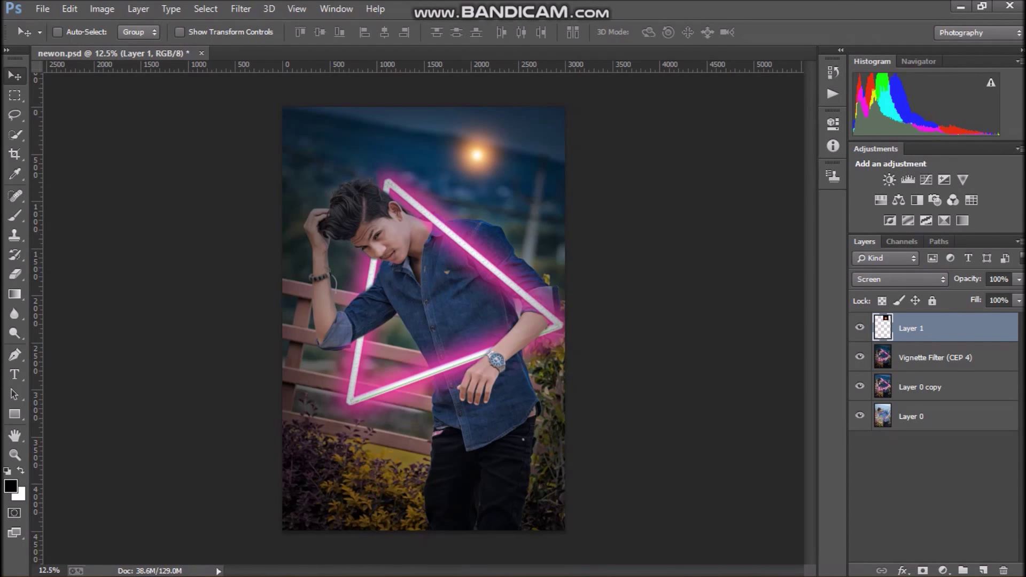
click(180, 32)
drag(435, 197, 379, 226)
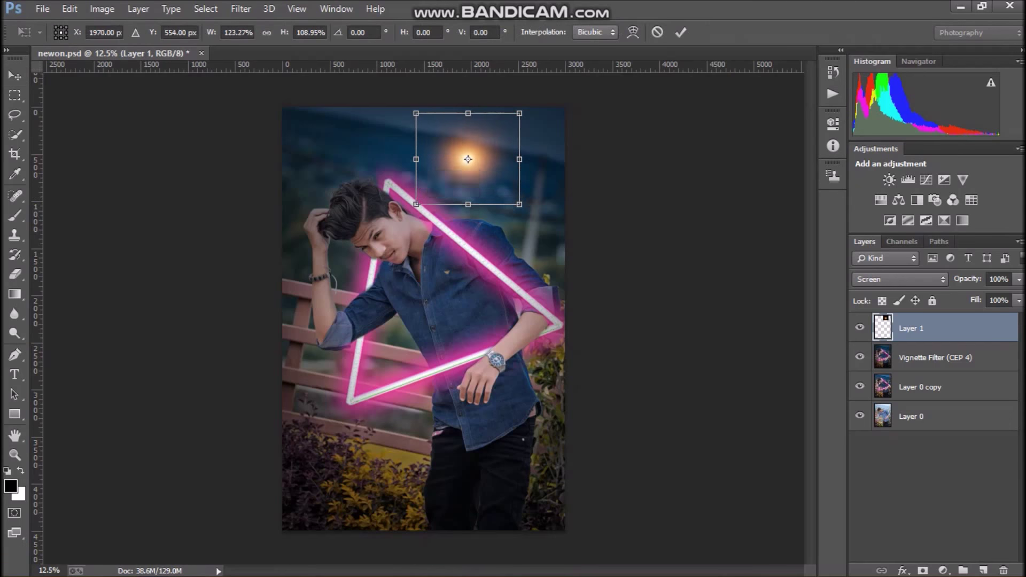
drag(470, 169, 504, 139)
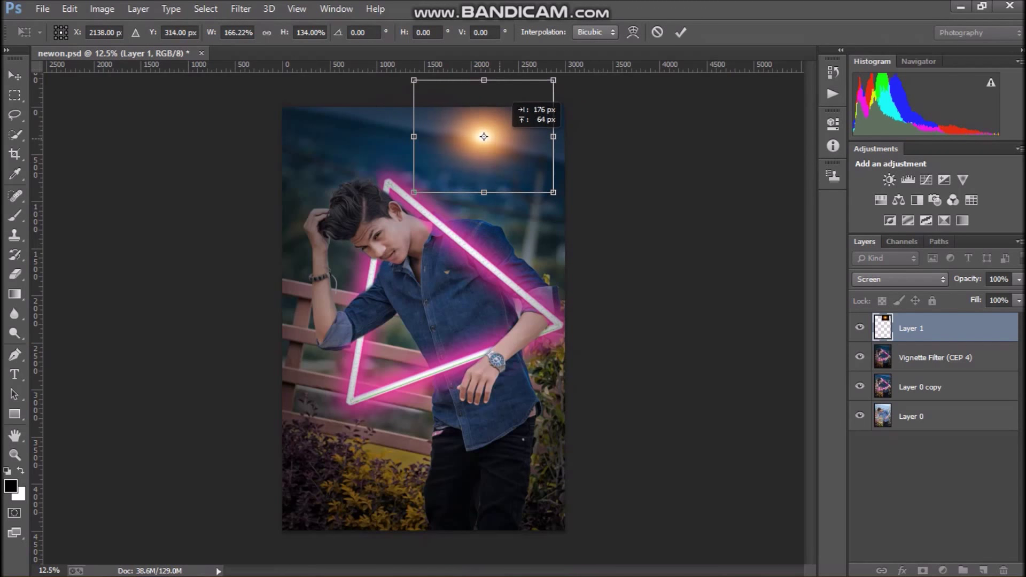
drag(505, 139, 505, 138)
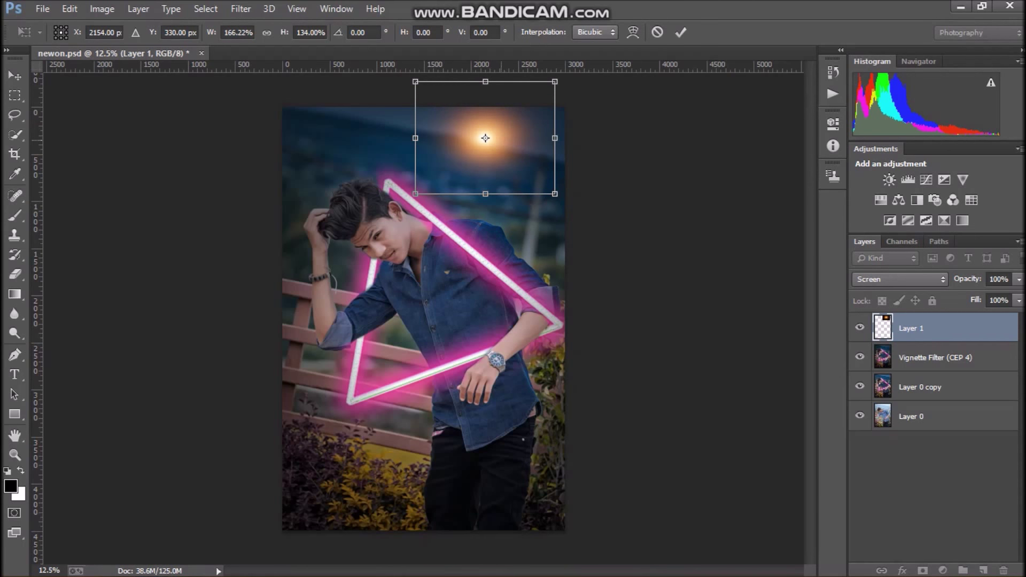
drag(415, 194, 393, 224)
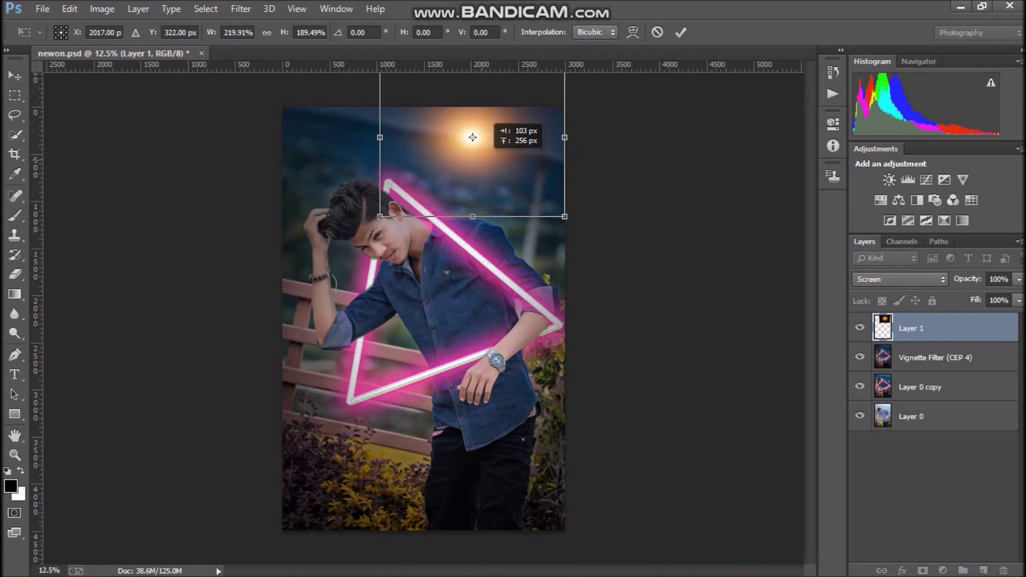
drag(485, 145, 473, 137)
key(Return)
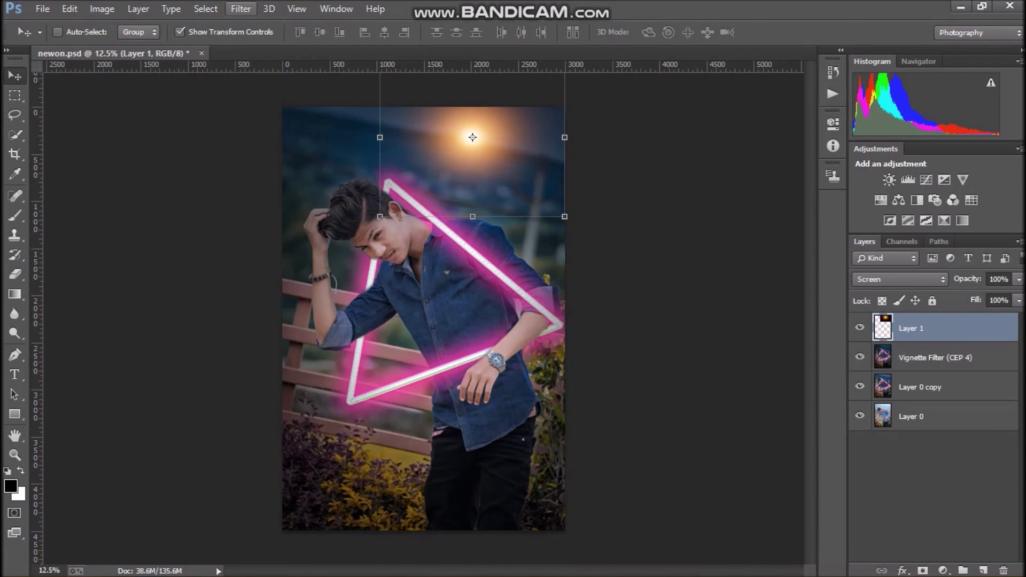
Step: Apply a Gaussian Blur with a much larger radius to the orange glow layer
click(241, 9)
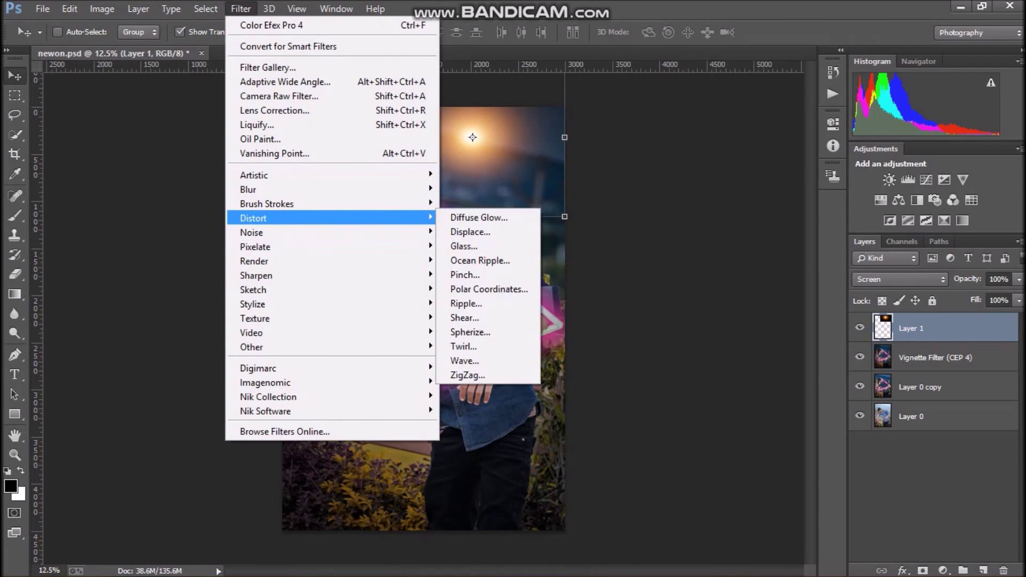
click(480, 296)
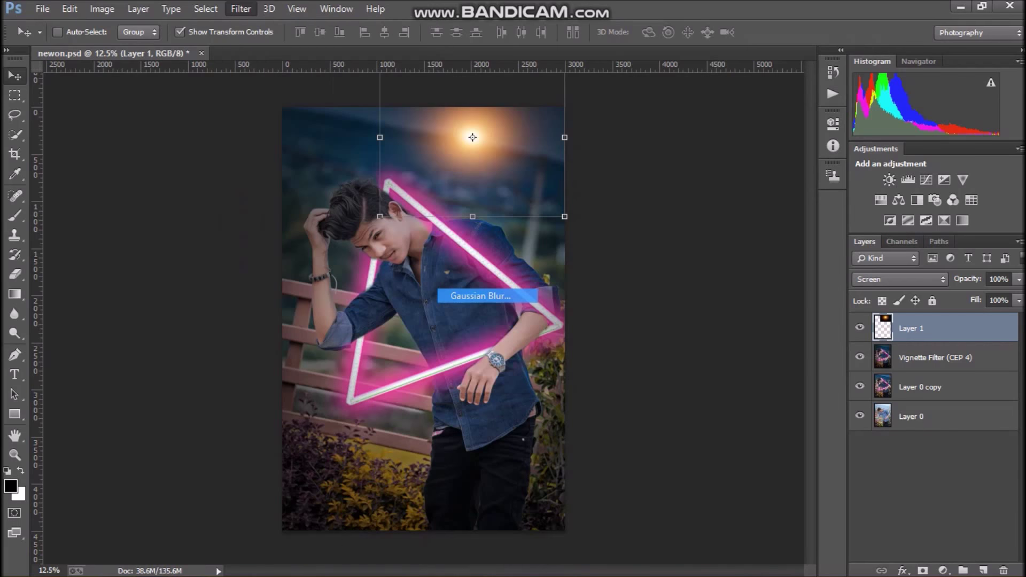
drag(513, 104, 735, 80)
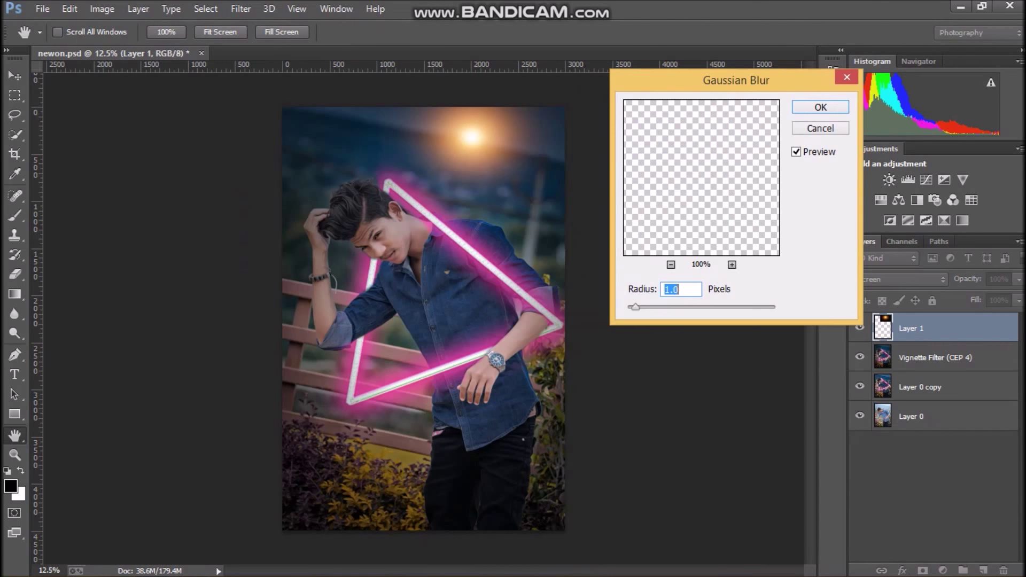
drag(635, 307, 669, 307)
drag(669, 306, 740, 307)
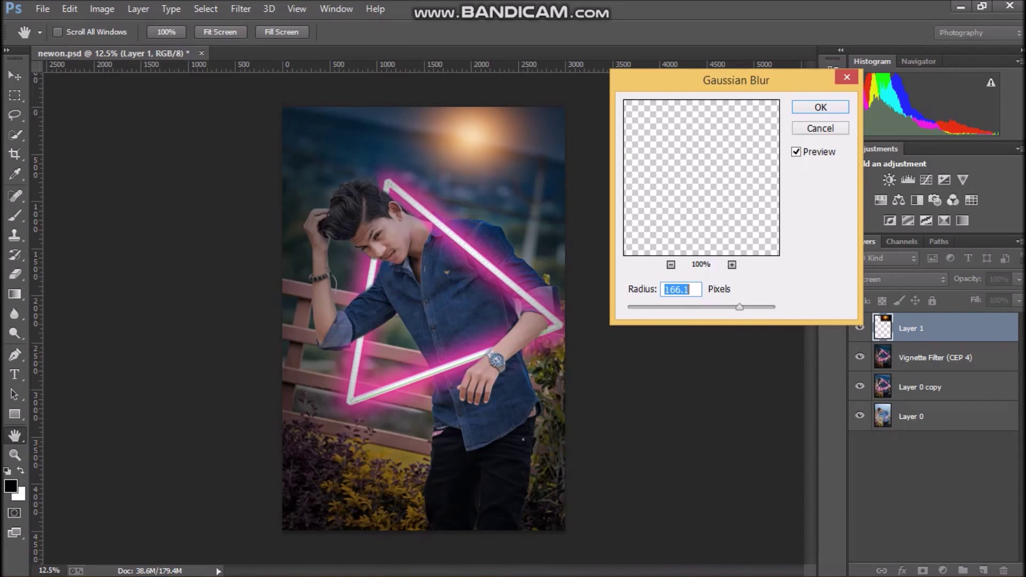
key(Return)
key(v)
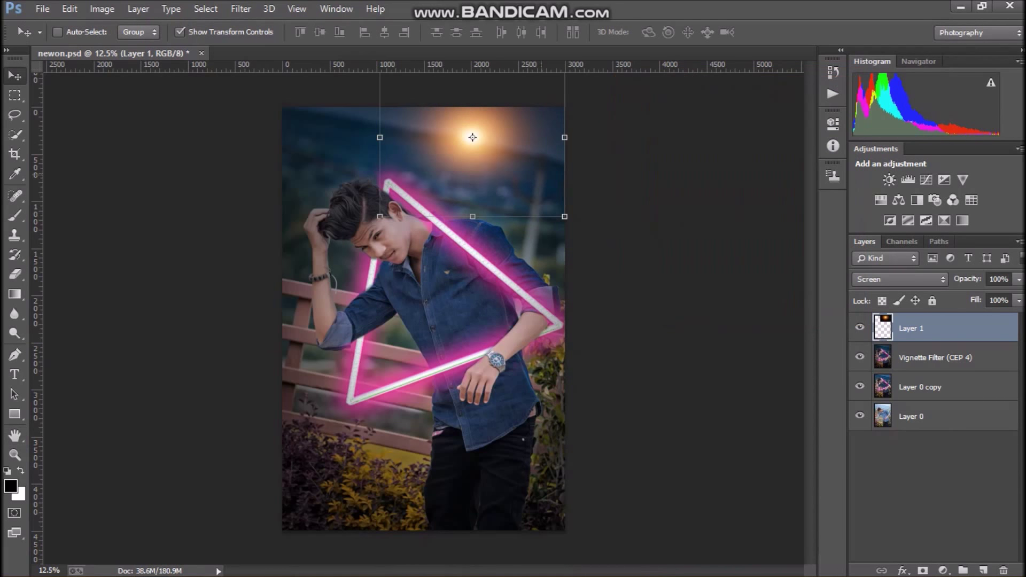
Step: Delete the orange glow layer from newon.psd
click(181, 31)
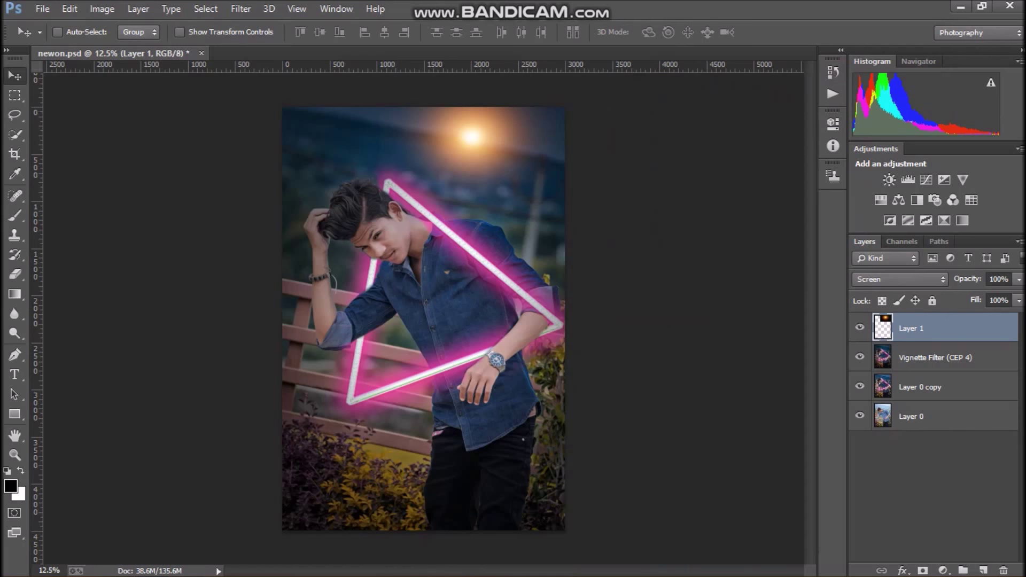
click(15, 274)
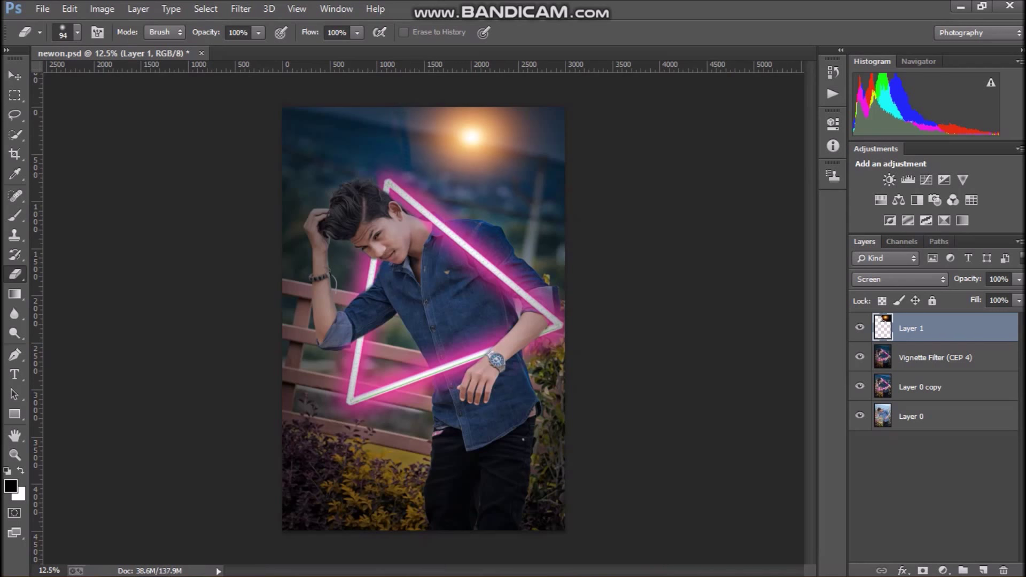
key(Delete)
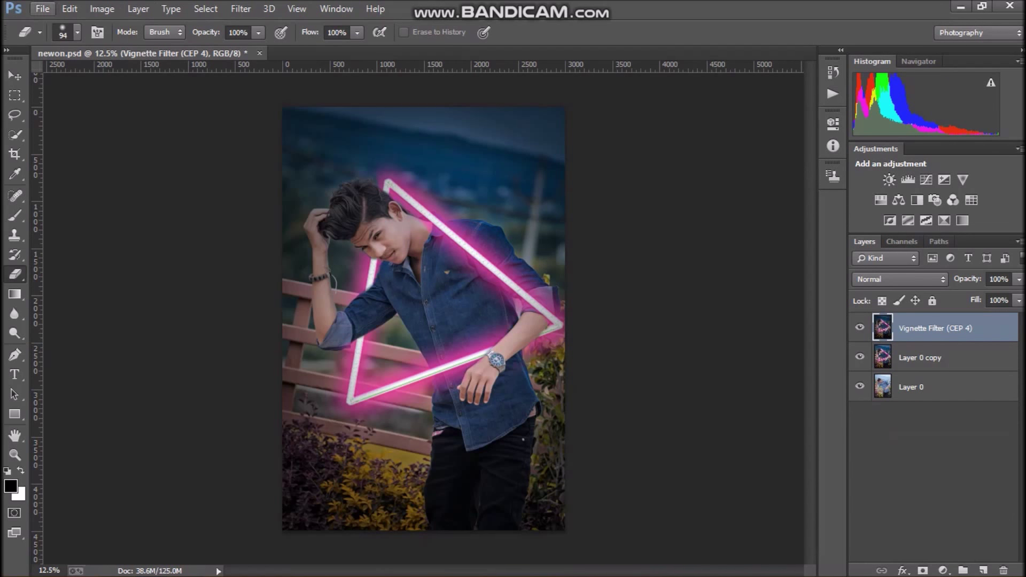
Step: Open S.R (120).jpg from the coler folder through File > Open
click(42, 9)
click(53, 39)
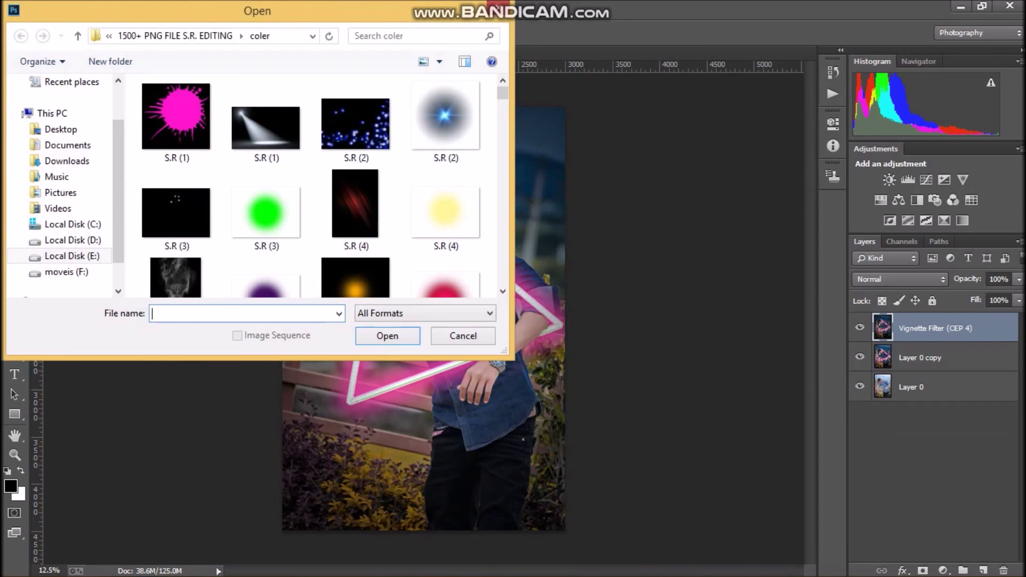
scroll(320, 187, down, 5)
scroll(320, 187, down, 5)
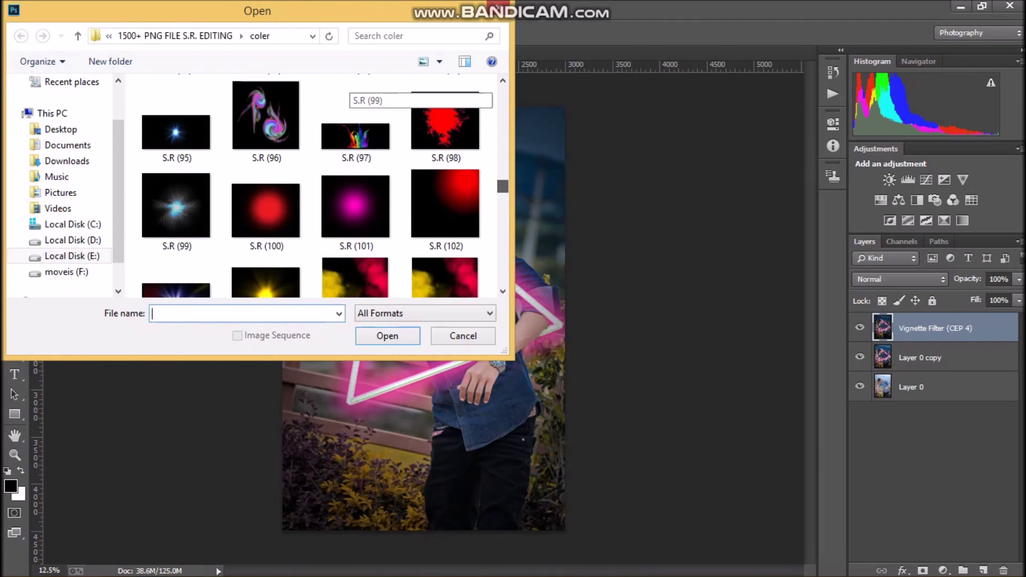
scroll(321, 187, down, 5)
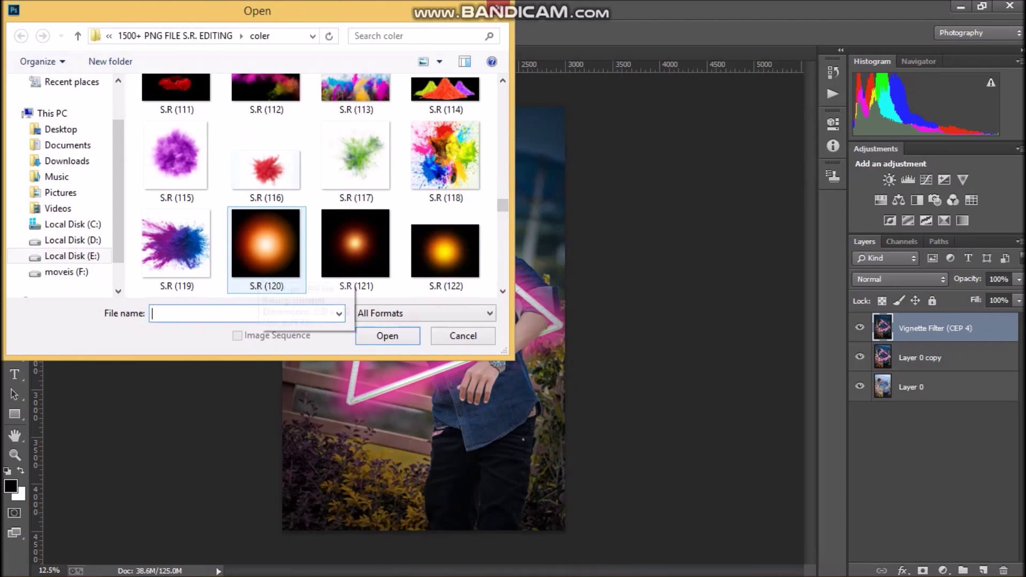
click(266, 251)
key(Return)
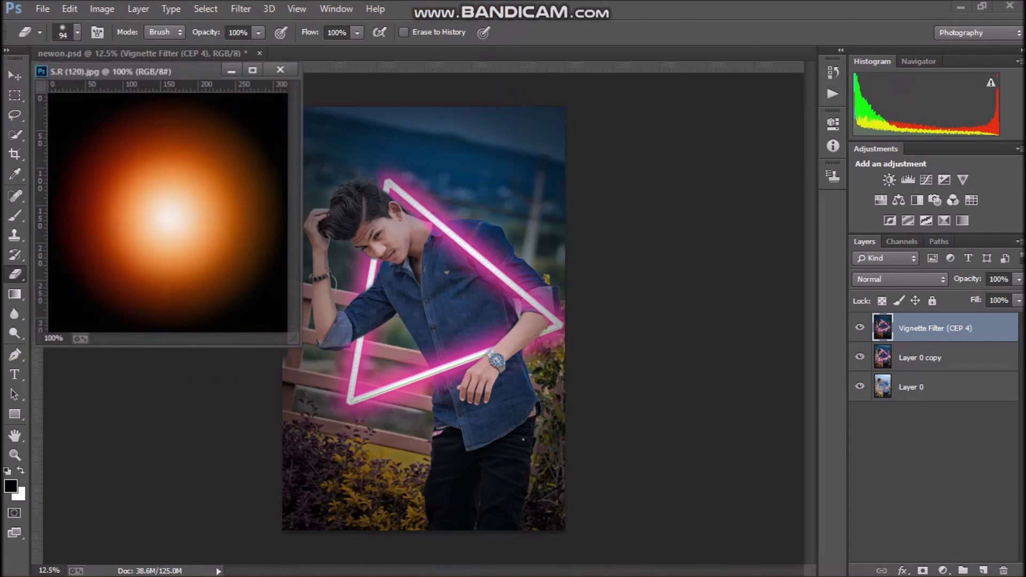
Step: Undo an accidental eraser click on the S.R (120) glow image
click(216, 203)
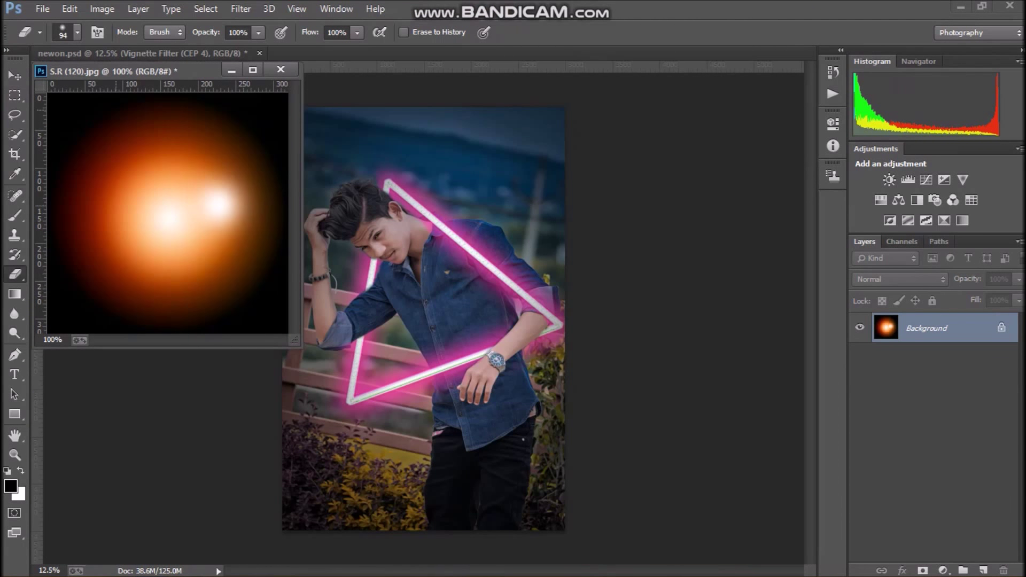
click(69, 9)
click(97, 20)
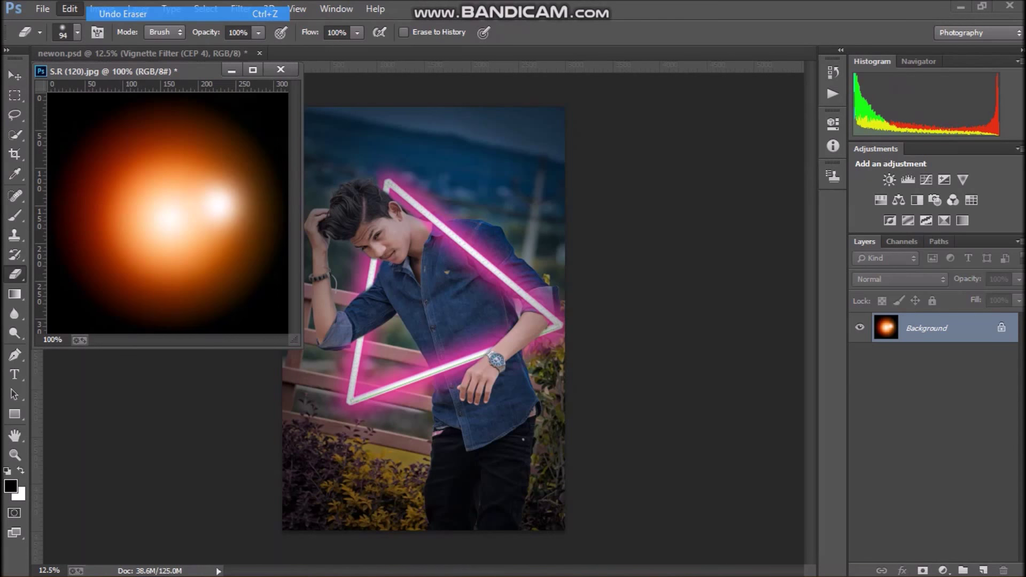
Step: Bring S.R (120) into newon.psd in Screen mode, enlarged and placed in the sky
key(v)
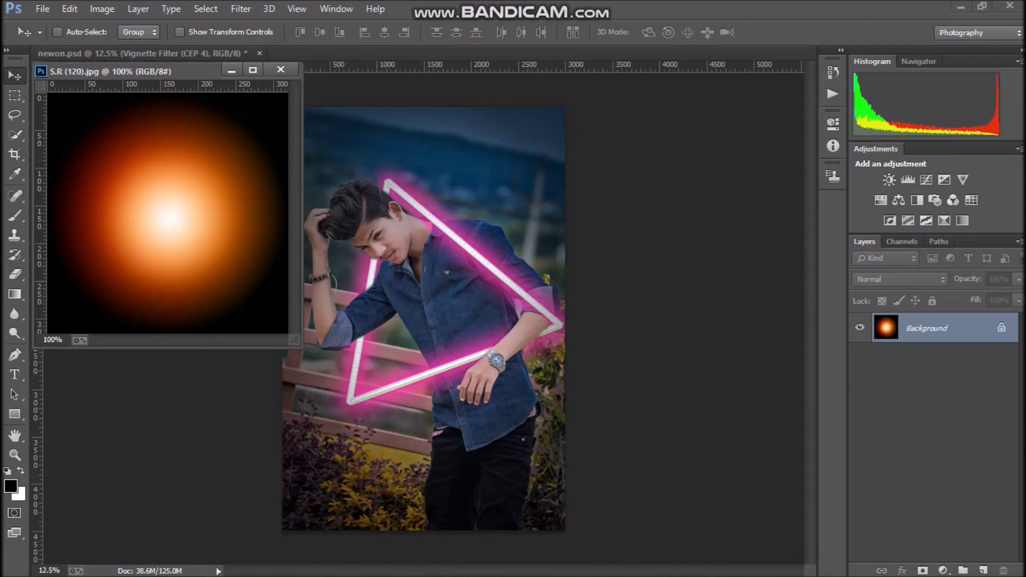
drag(160, 214, 485, 264)
click(900, 279)
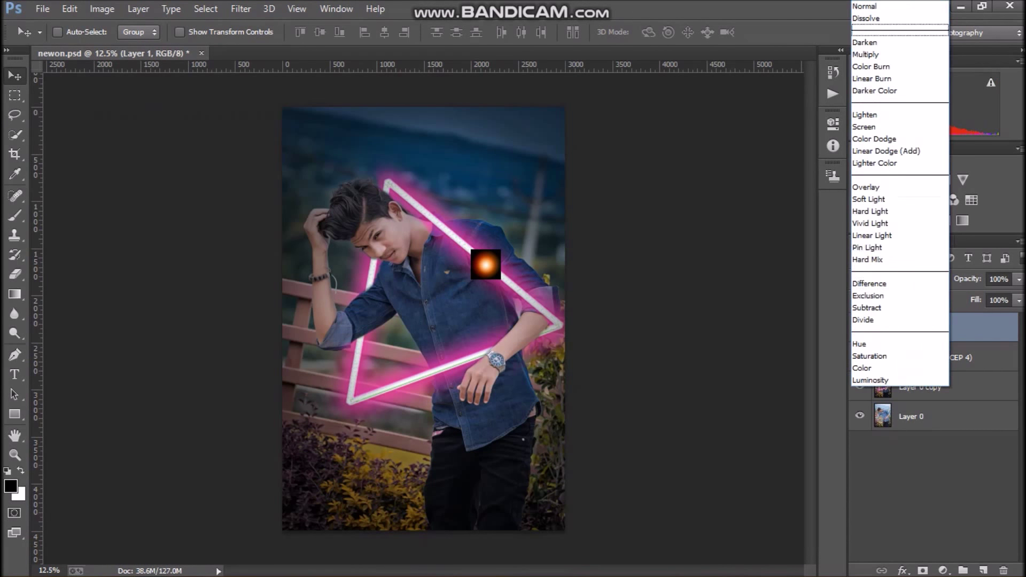
click(871, 176)
mouse_move(485, 264)
mouse_down()
mouse_move(498, 138)
mouse_move(427, 175)
mouse_move(410, 205)
mouse_up()
key(ctrl+t)
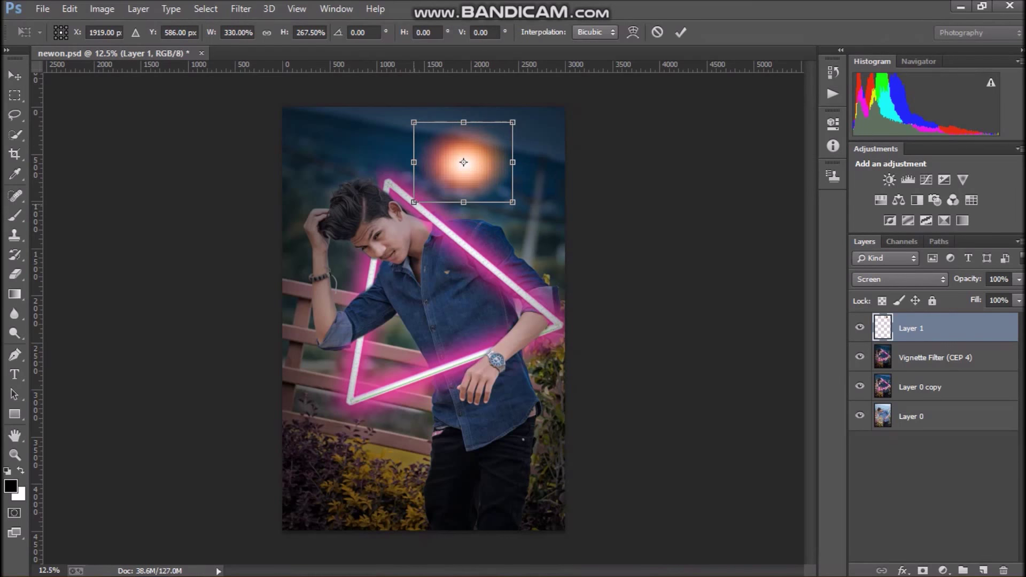
drag(463, 163, 485, 141)
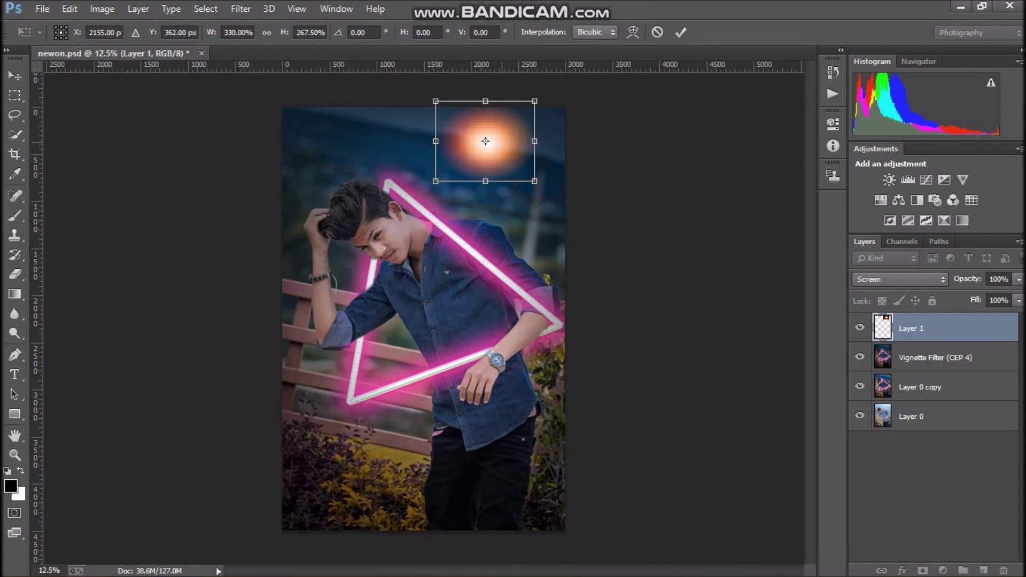
key(Return)
Step: Set the glow layer's Fill to 34% and Opacity to 84%
click(1020, 300)
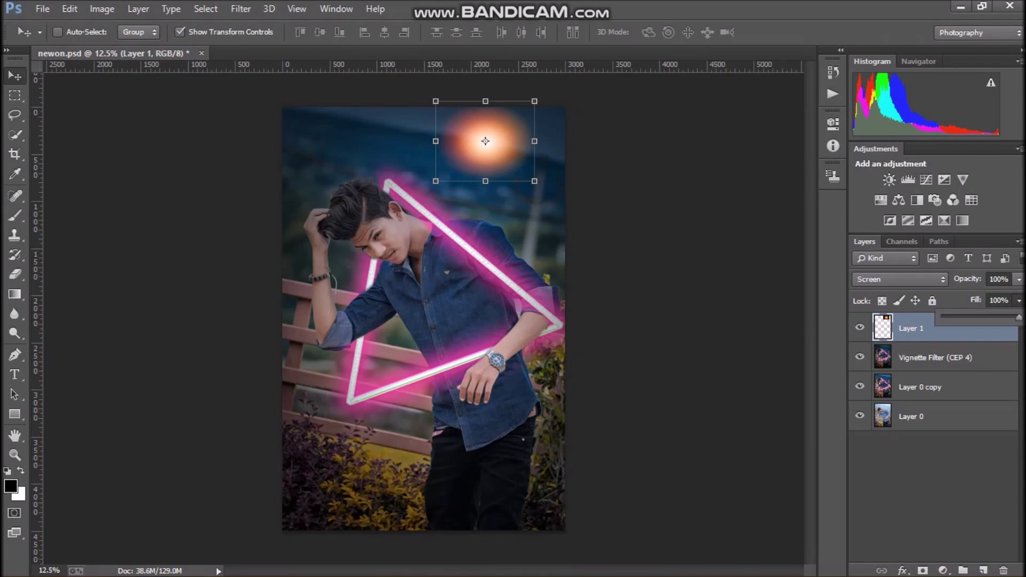
drag(1019, 317, 969, 317)
click(1020, 279)
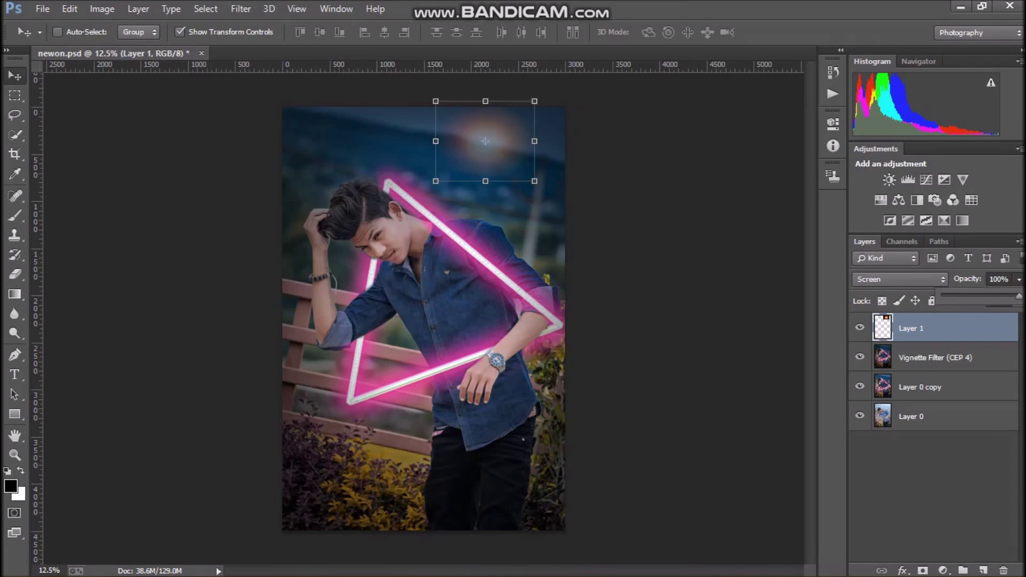
drag(1020, 297, 1007, 297)
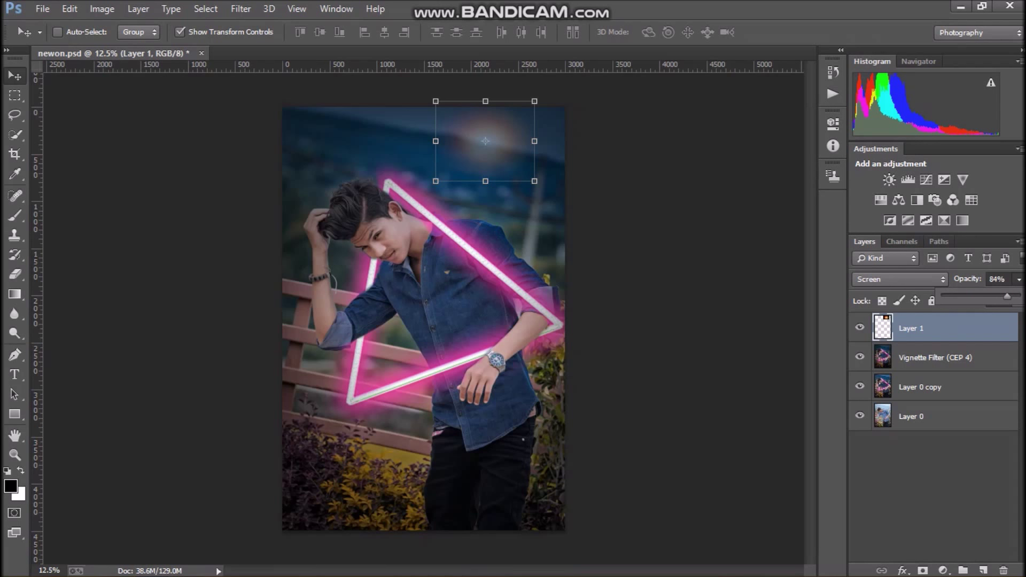
click(181, 31)
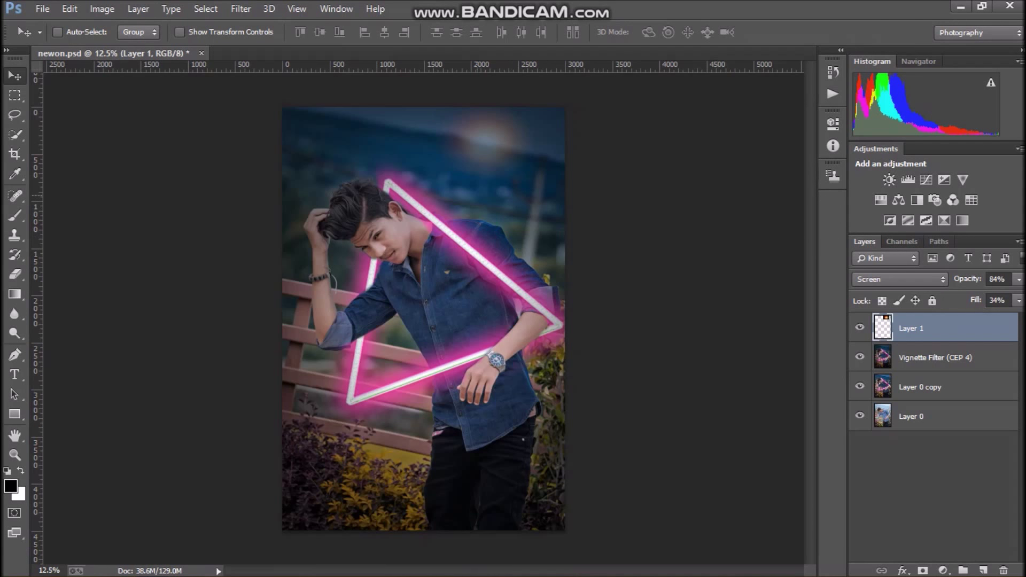
Step: Merge Layer 1 and Vignette Filter (CEP 4) down into Layer 0 copy, then toggle it to compare
key(ctrl+minus)
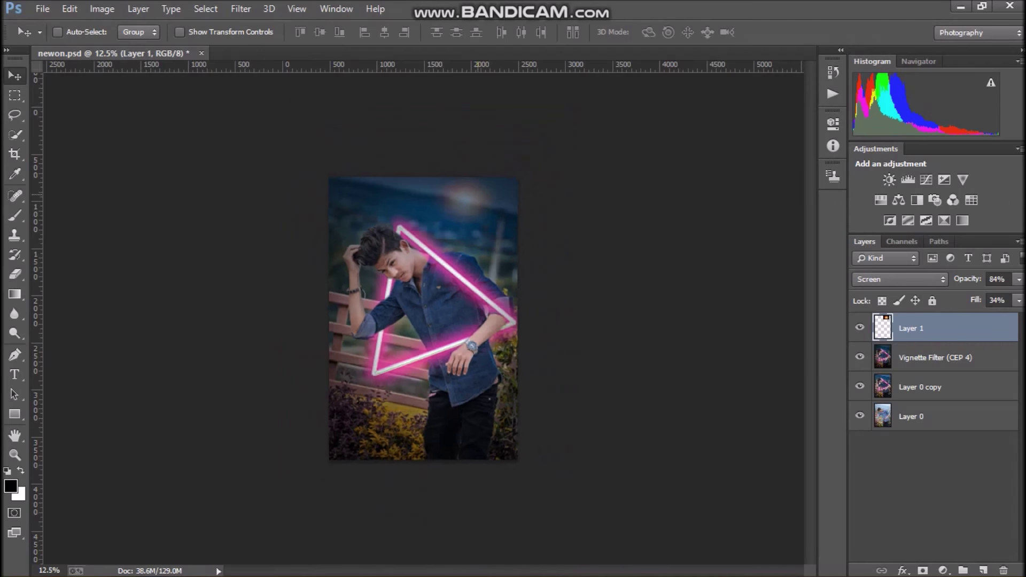
key(ctrl+minus)
key(ctrl+minus)
key(ctrl+plus)
key(ctrl+plus)
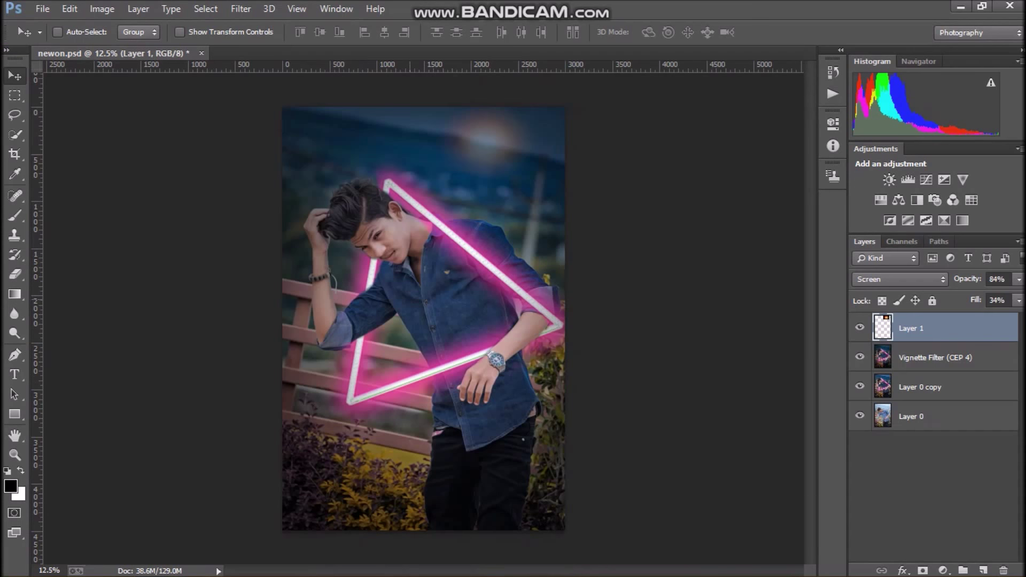
right_click(927, 329)
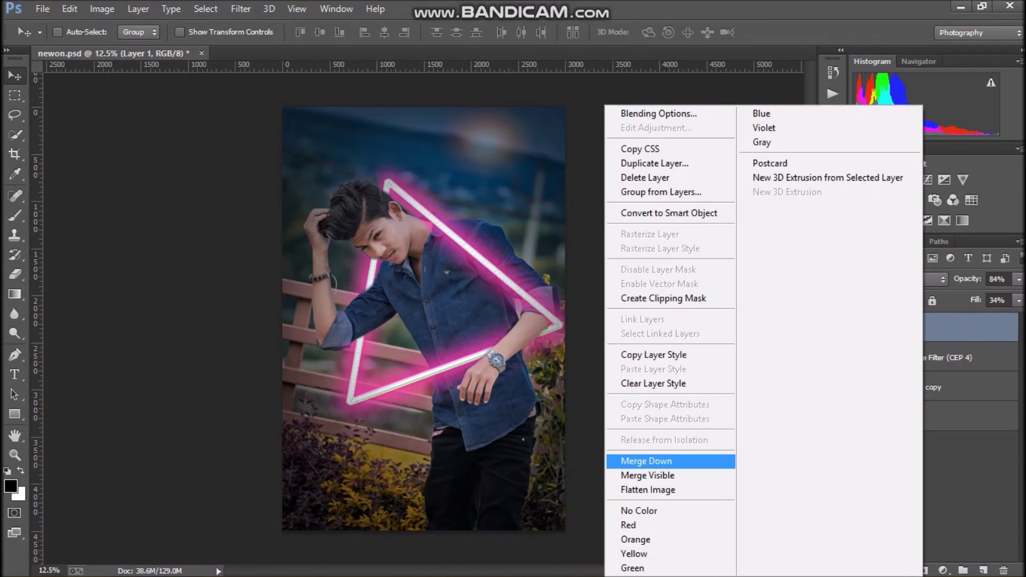
click(644, 461)
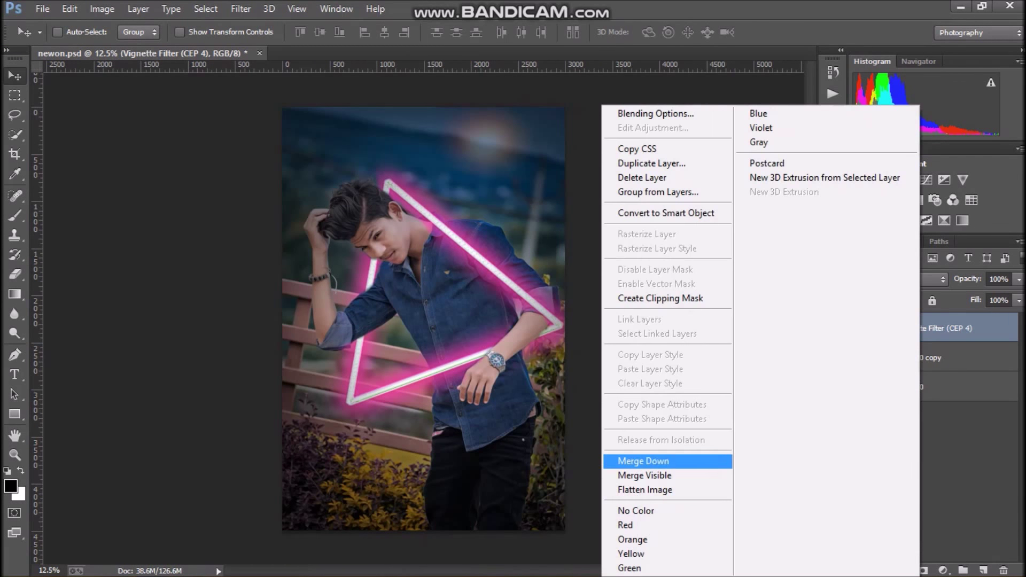
click(644, 460)
click(860, 328)
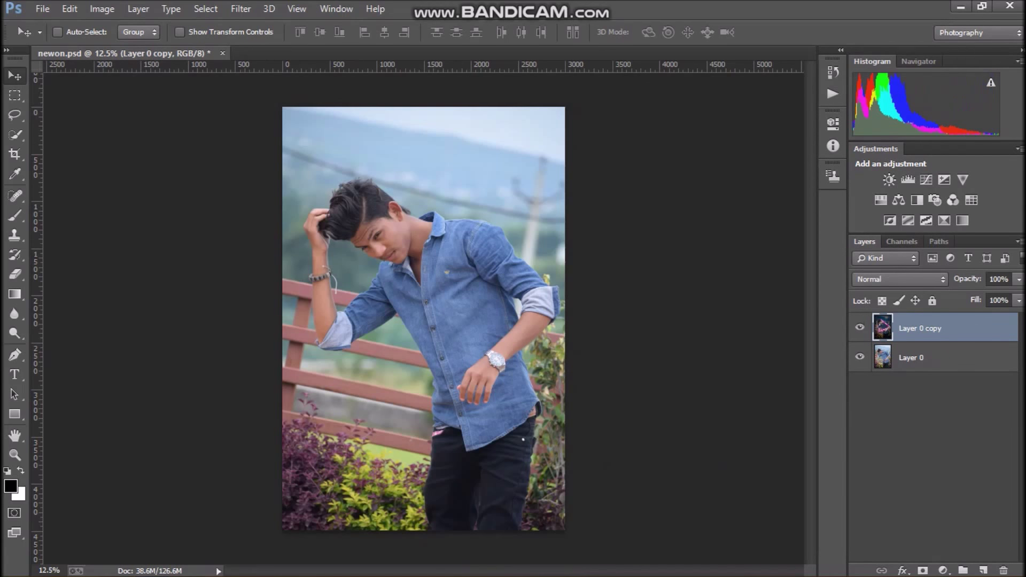
click(861, 328)
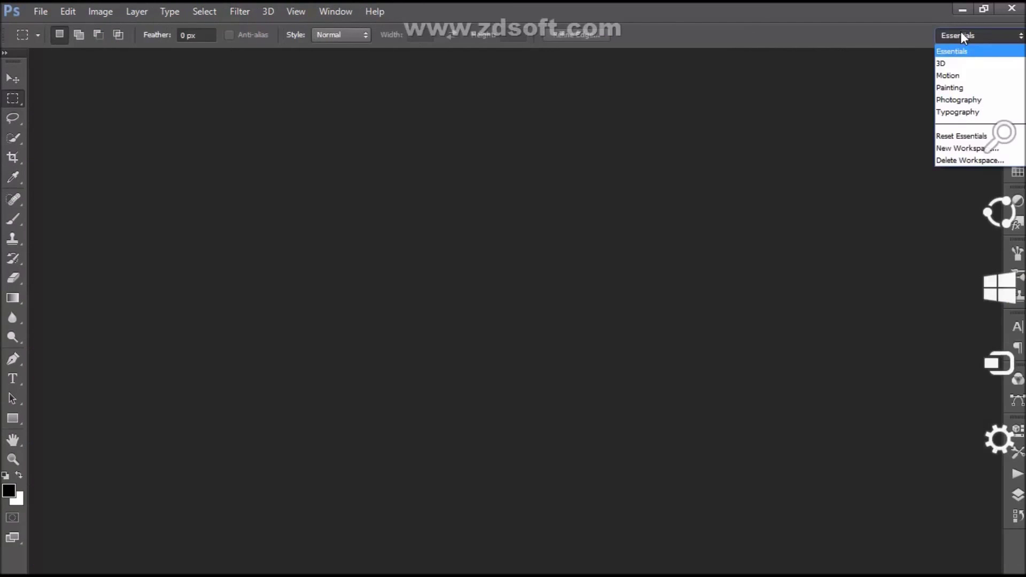